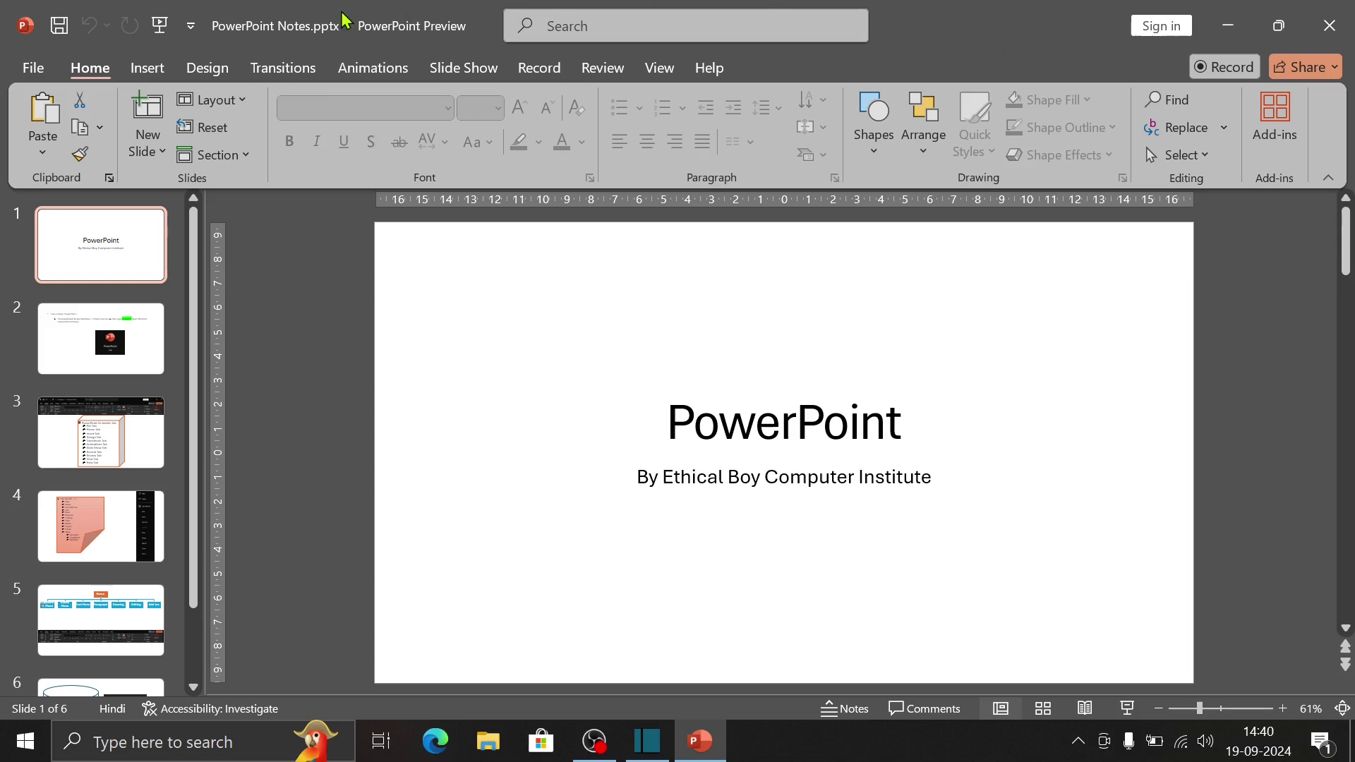
# Open the File backstage Home page listing templates and recent presentations
pyautogui.click(33, 68)
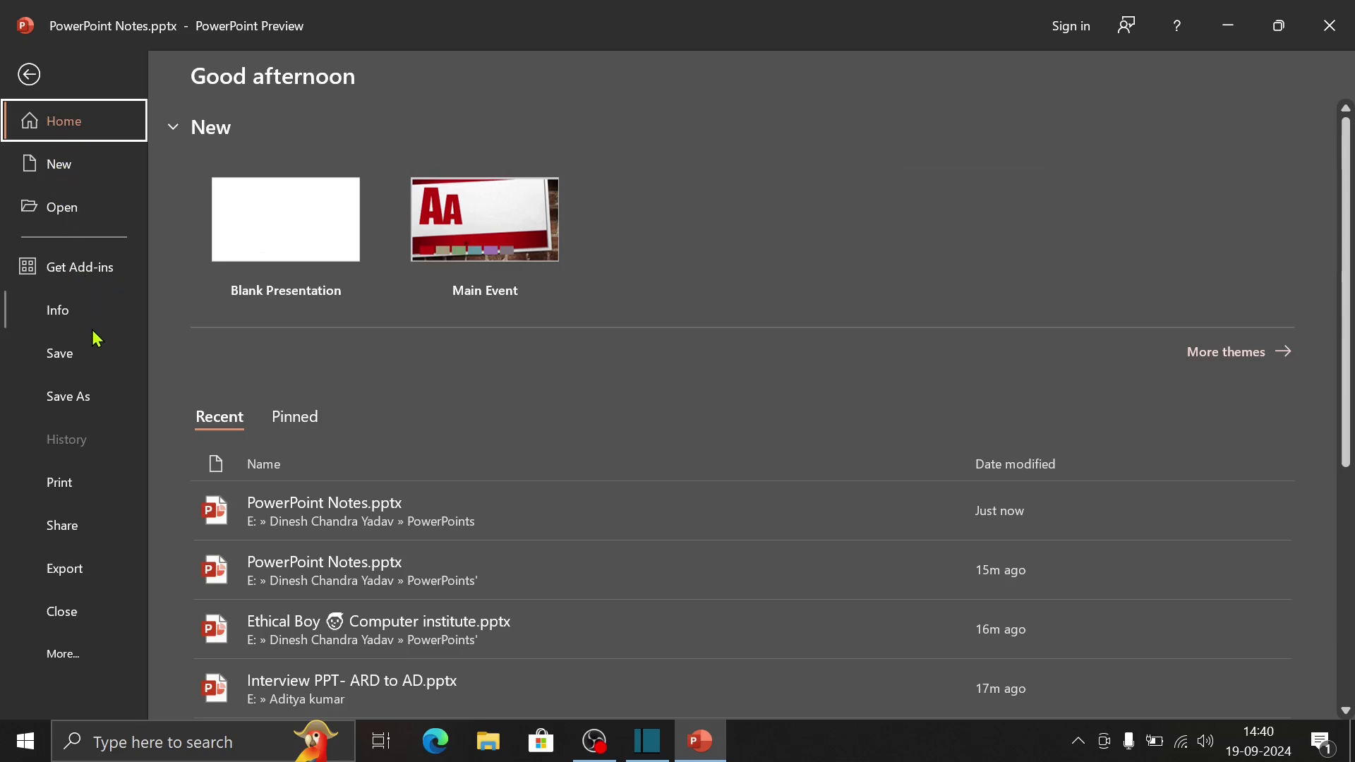
# Go to the Print page and expand the Printer list to see installed printers
pyautogui.click(48, 487)
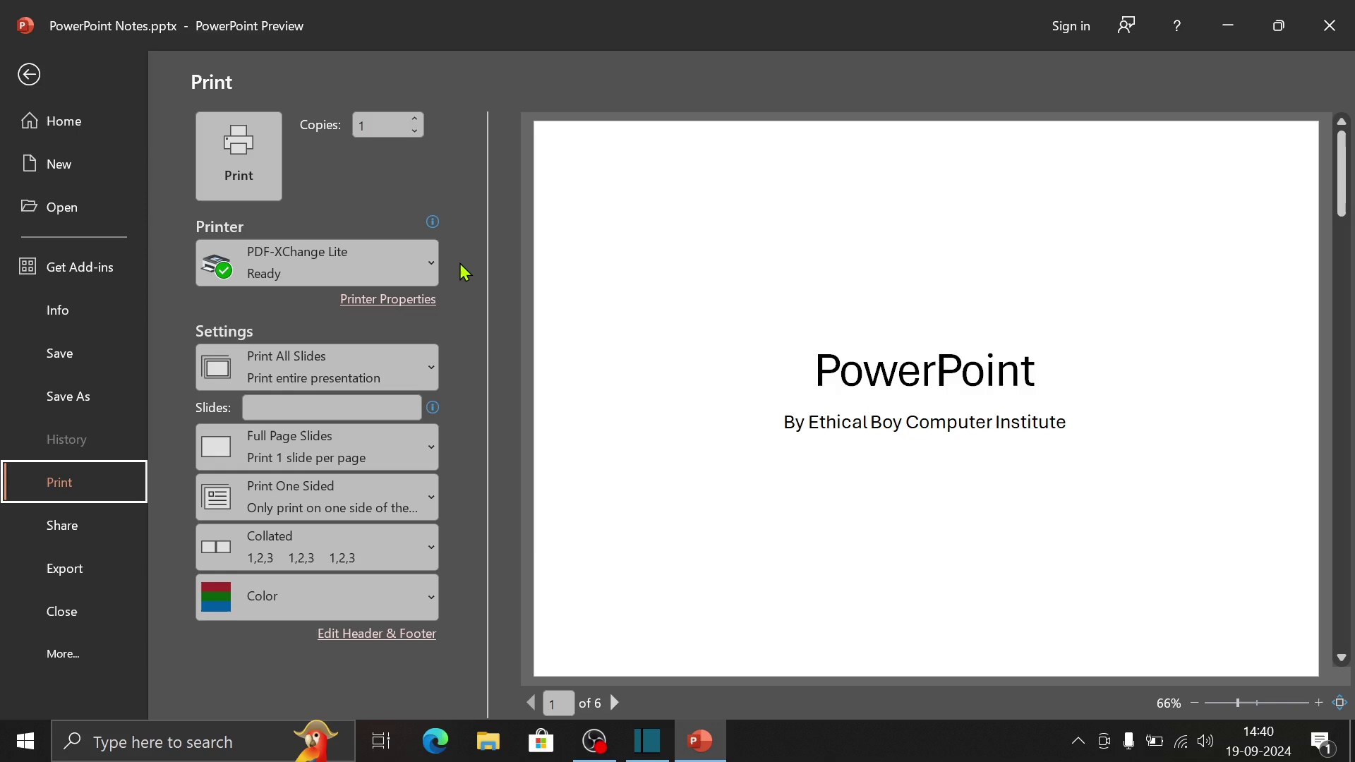
pyautogui.click(431, 273)
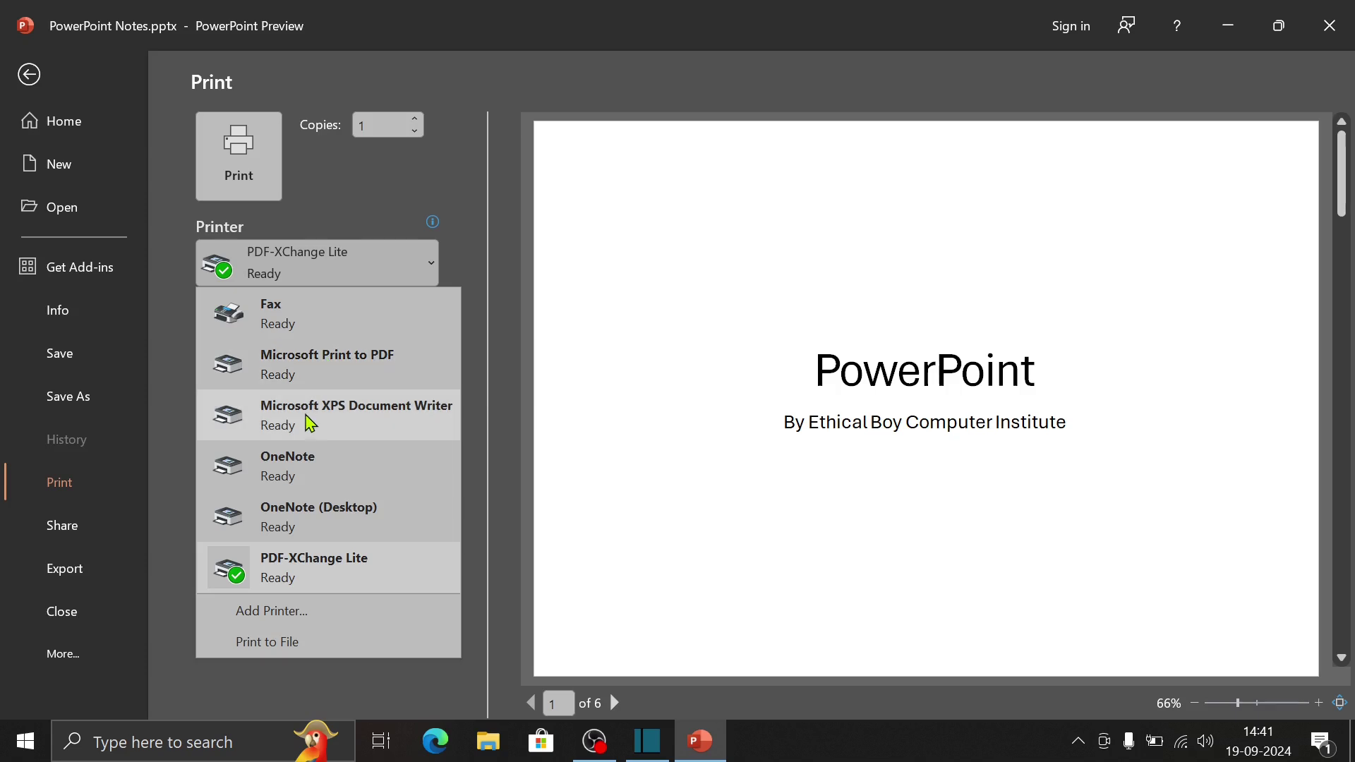
pyautogui.moveTo(356, 414)
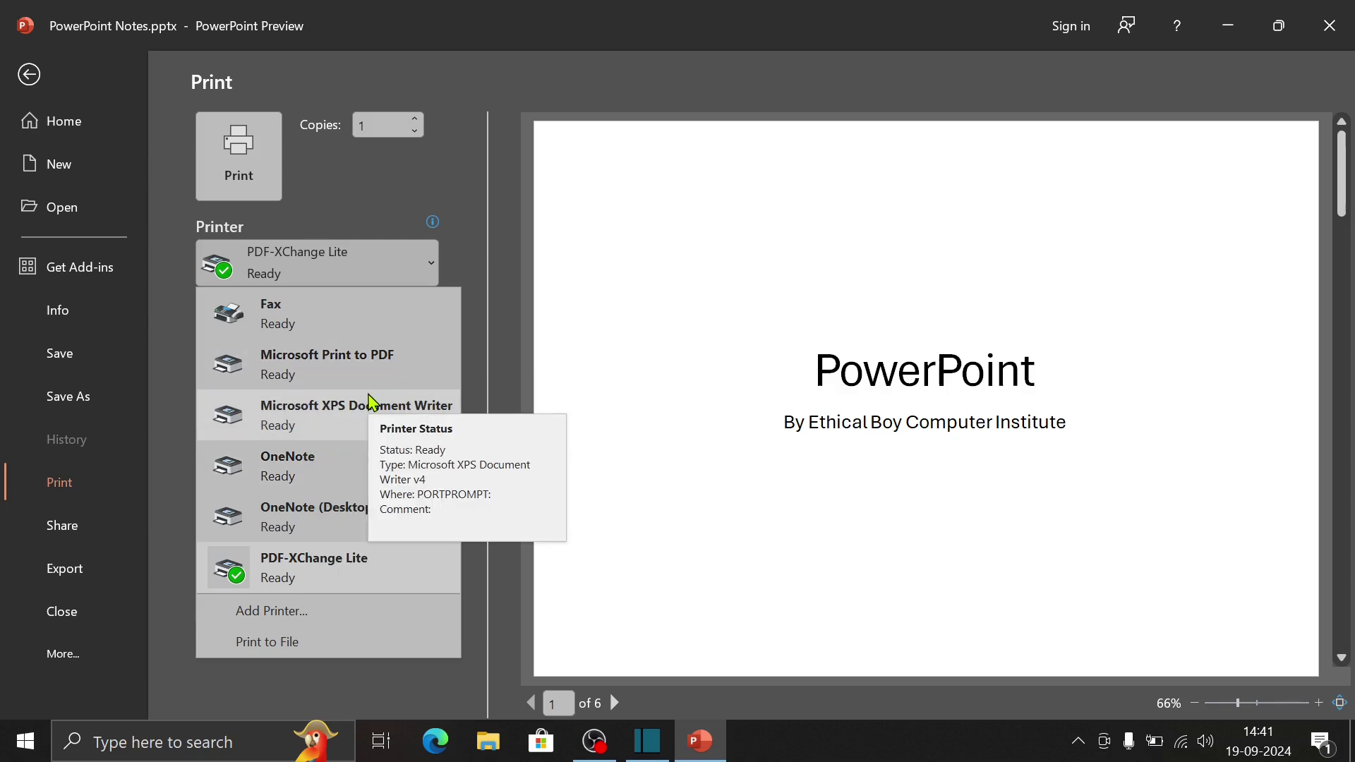
# Choose Add Printer from the Printer list to reach Windows Printers & scanners
pyautogui.click(413, 264)
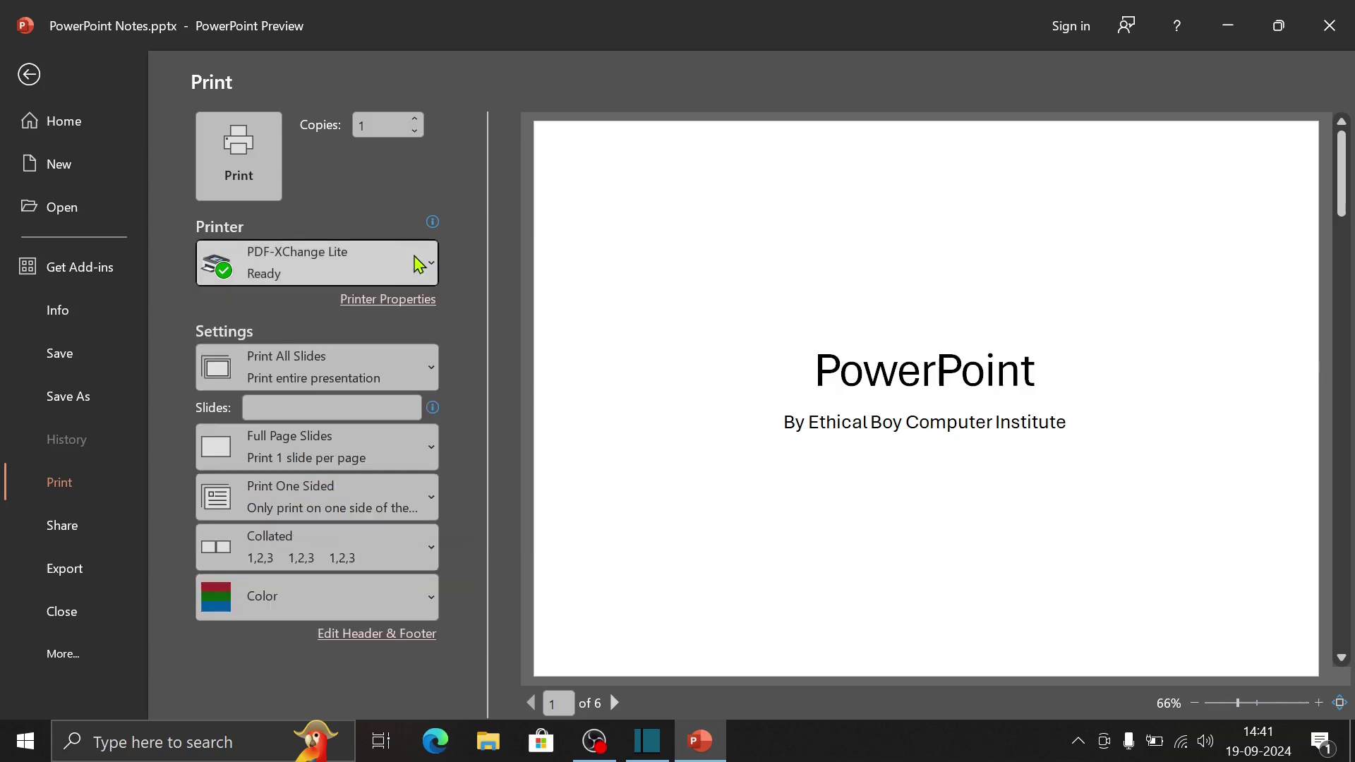
pyautogui.click(410, 262)
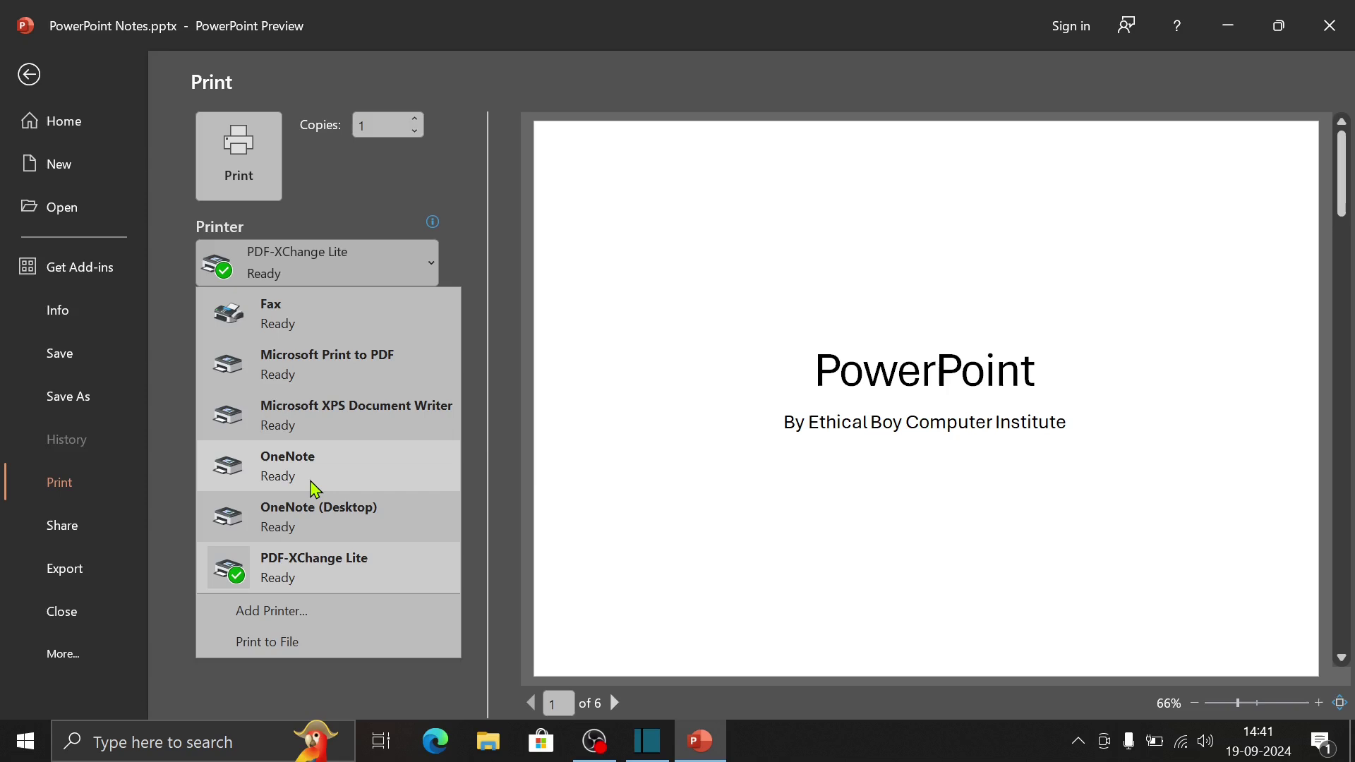
pyautogui.click(258, 611)
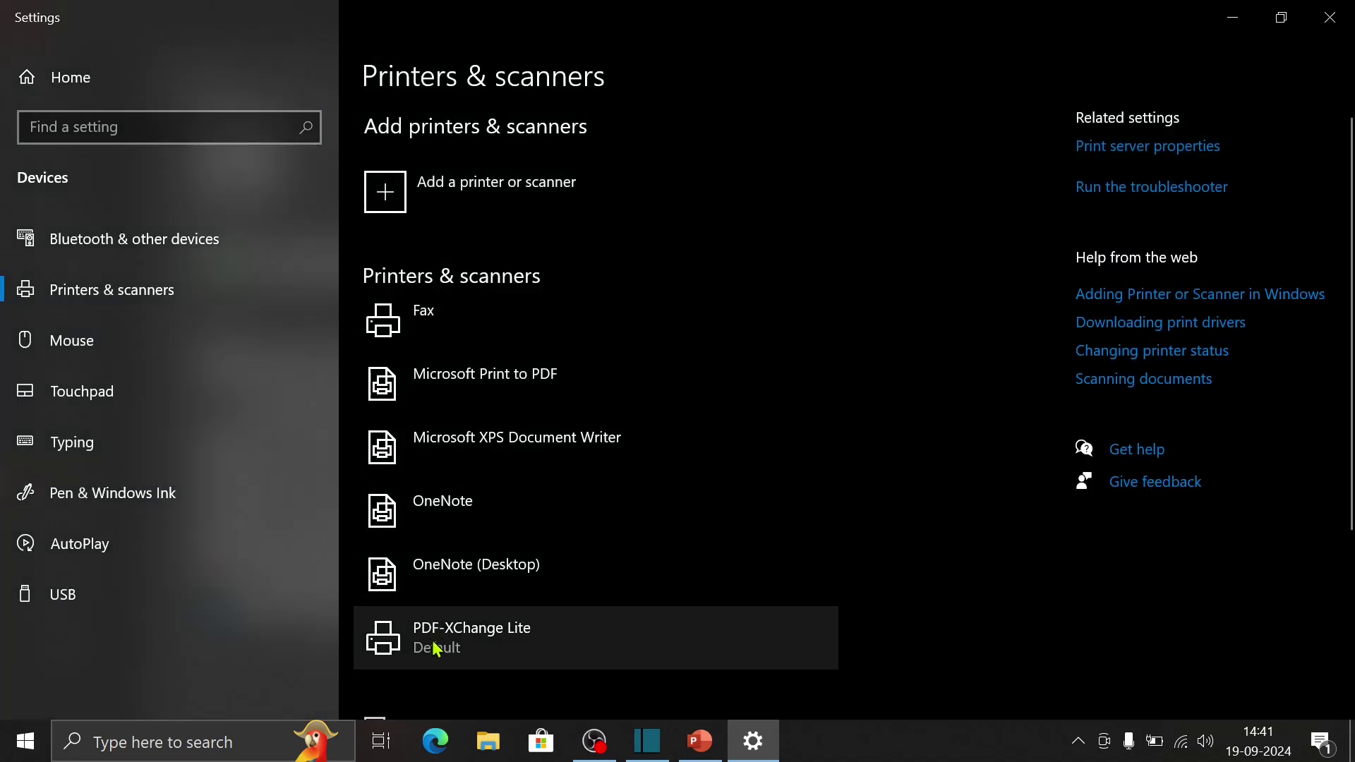
# Scroll through the Printers & scanners list, where PDF-XChange Lite is the default
pyautogui.scroll(-3, 490, 575)
pyautogui.scroll(3, 490, 576)
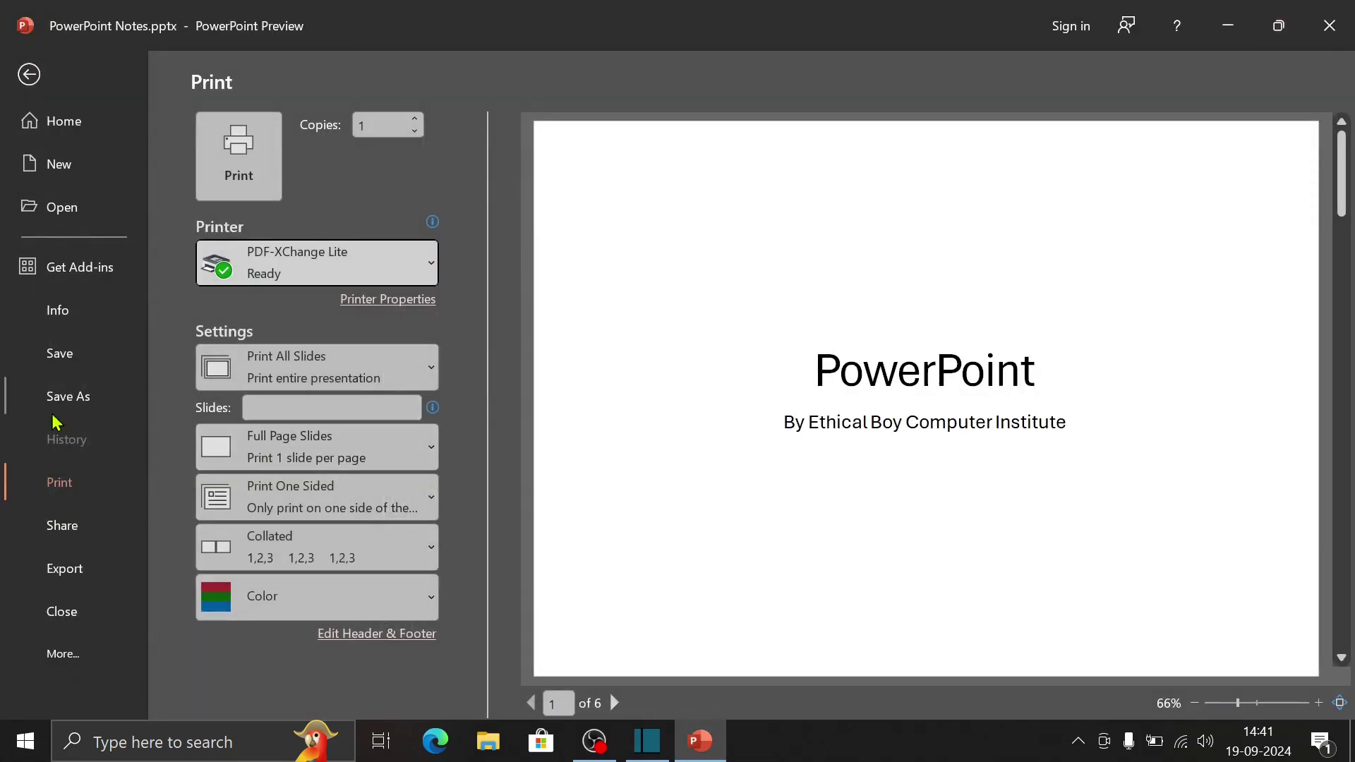
# Keep PDF-XChange Lite as printer, select the Copies value and start printing
pyautogui.click(344, 272)
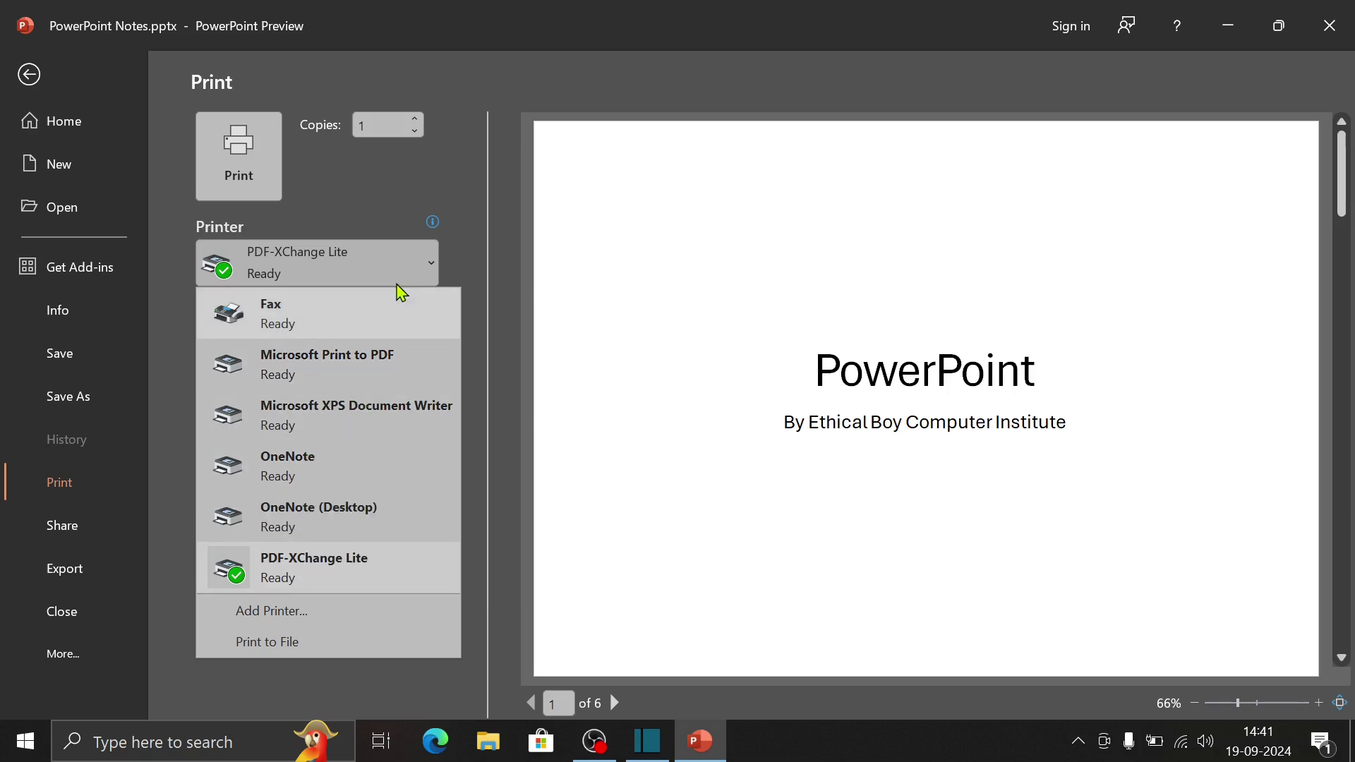
pyautogui.press('Escape')
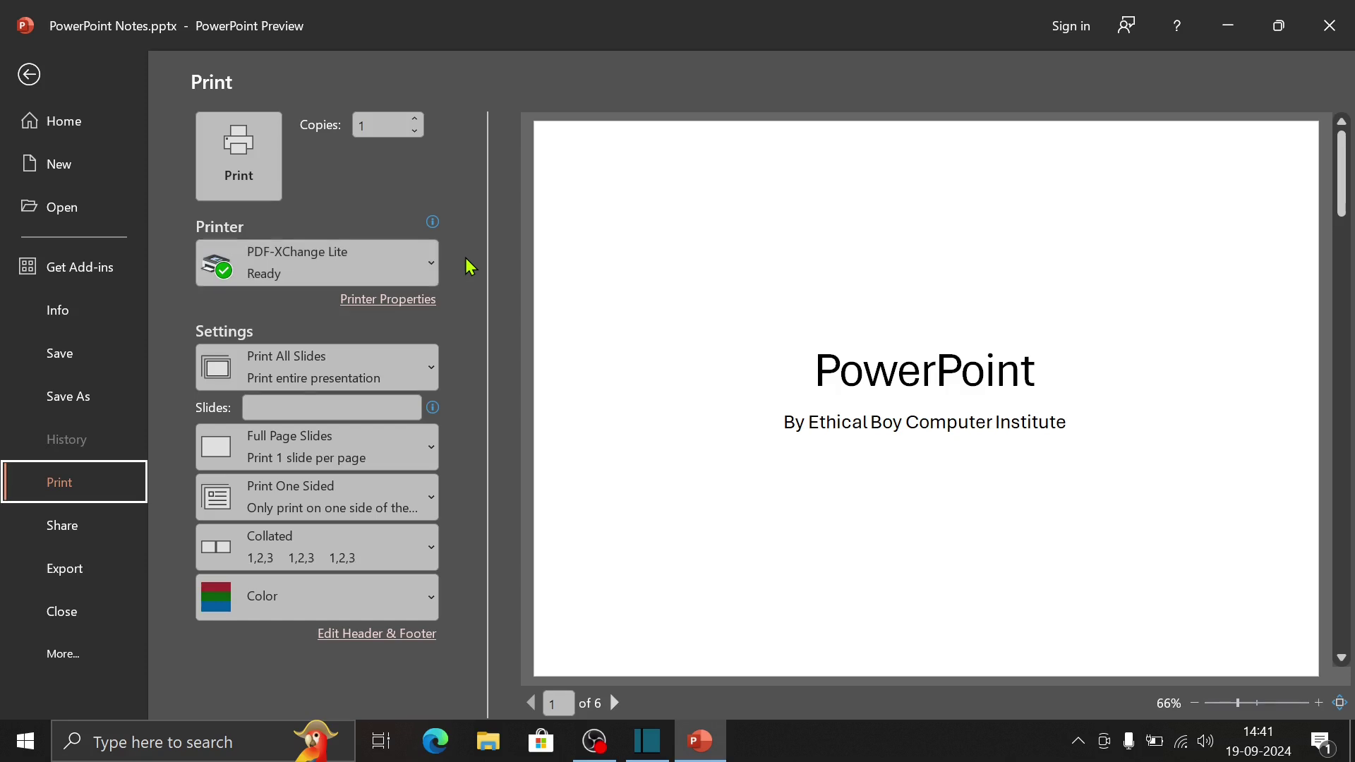
pyautogui.doubleClick(381, 125)
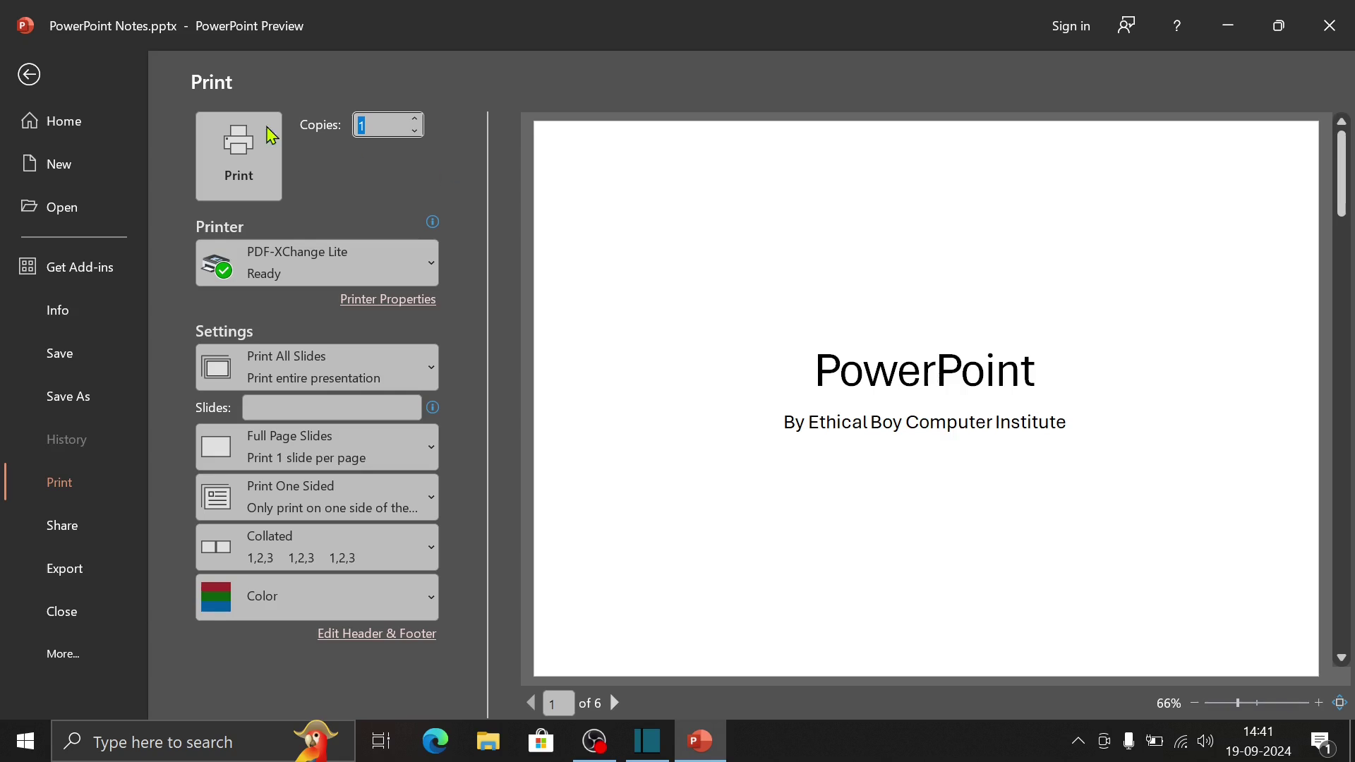
pyautogui.click(36, 72)
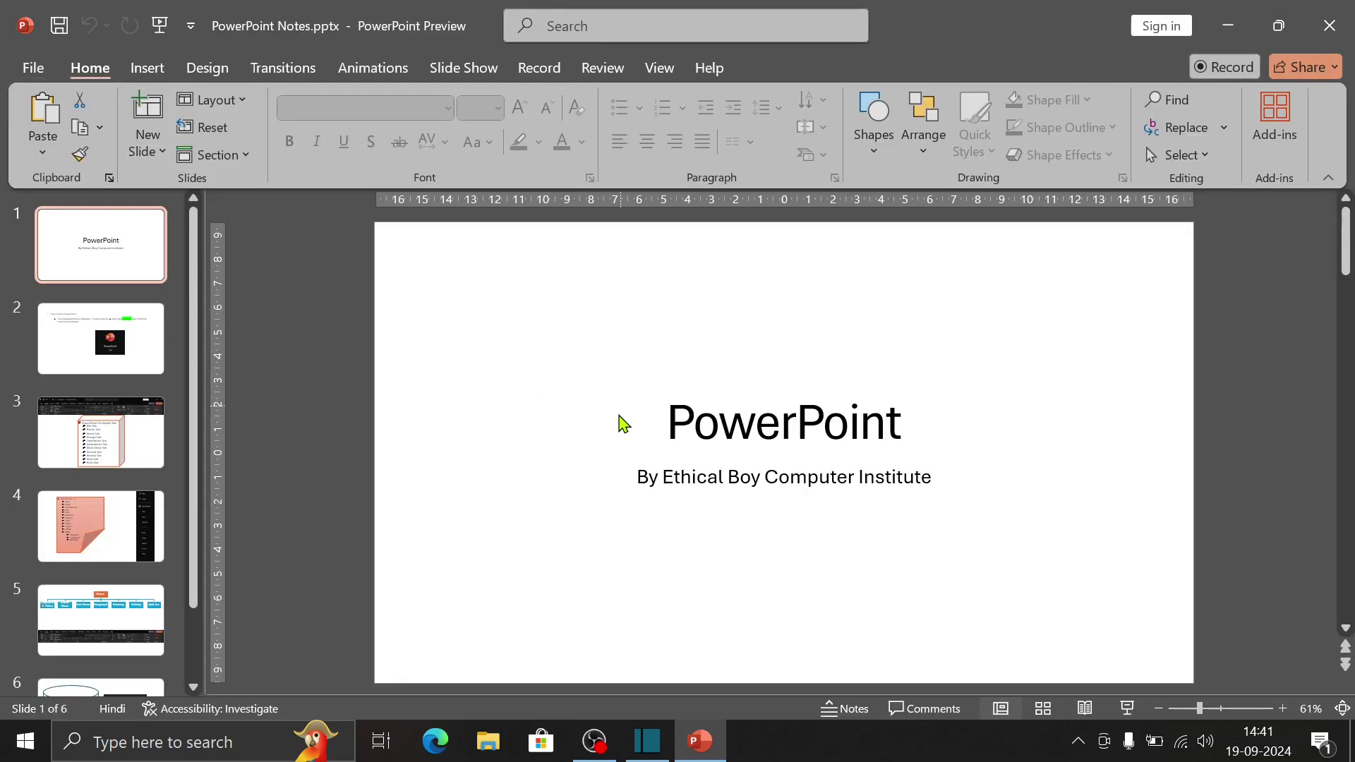
# Reopen File > Print and type 2 into the Copies box
pyautogui.click(28, 69)
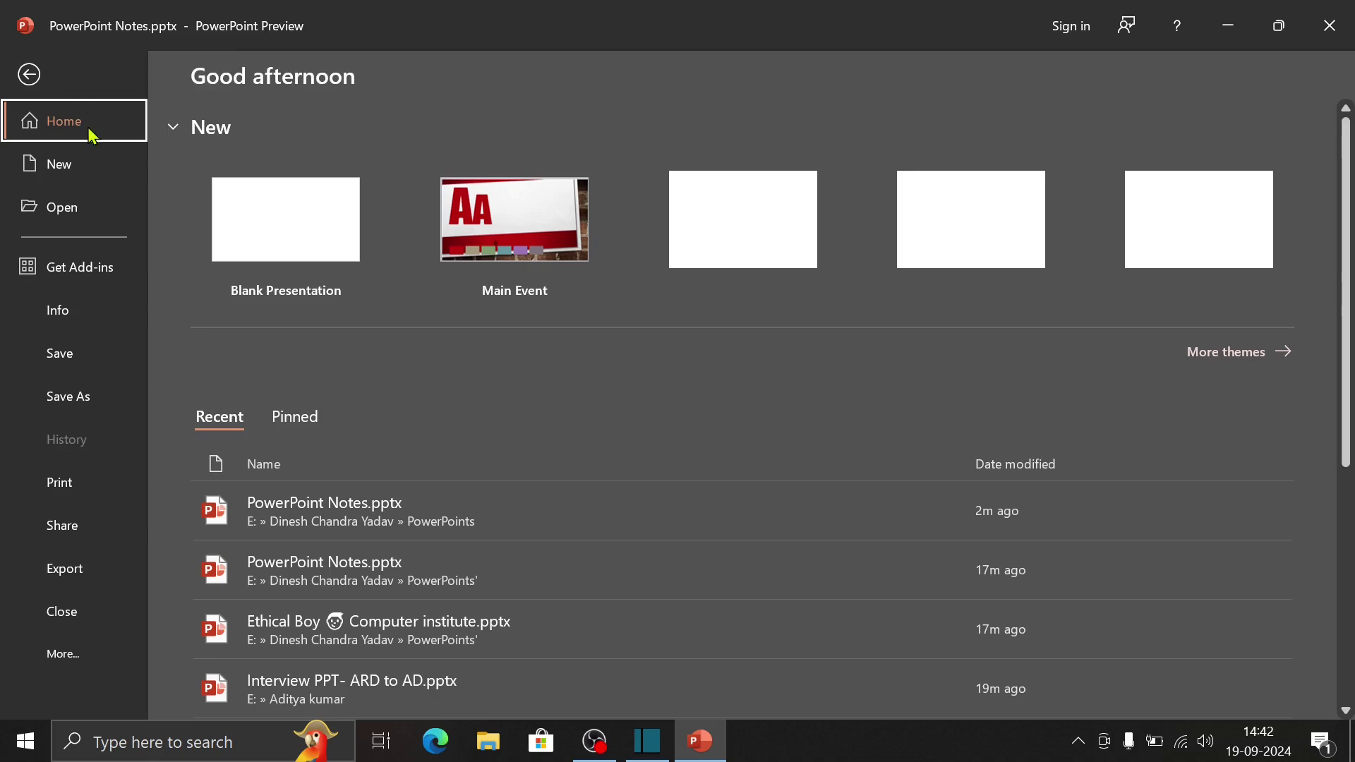
pyautogui.click(88, 484)
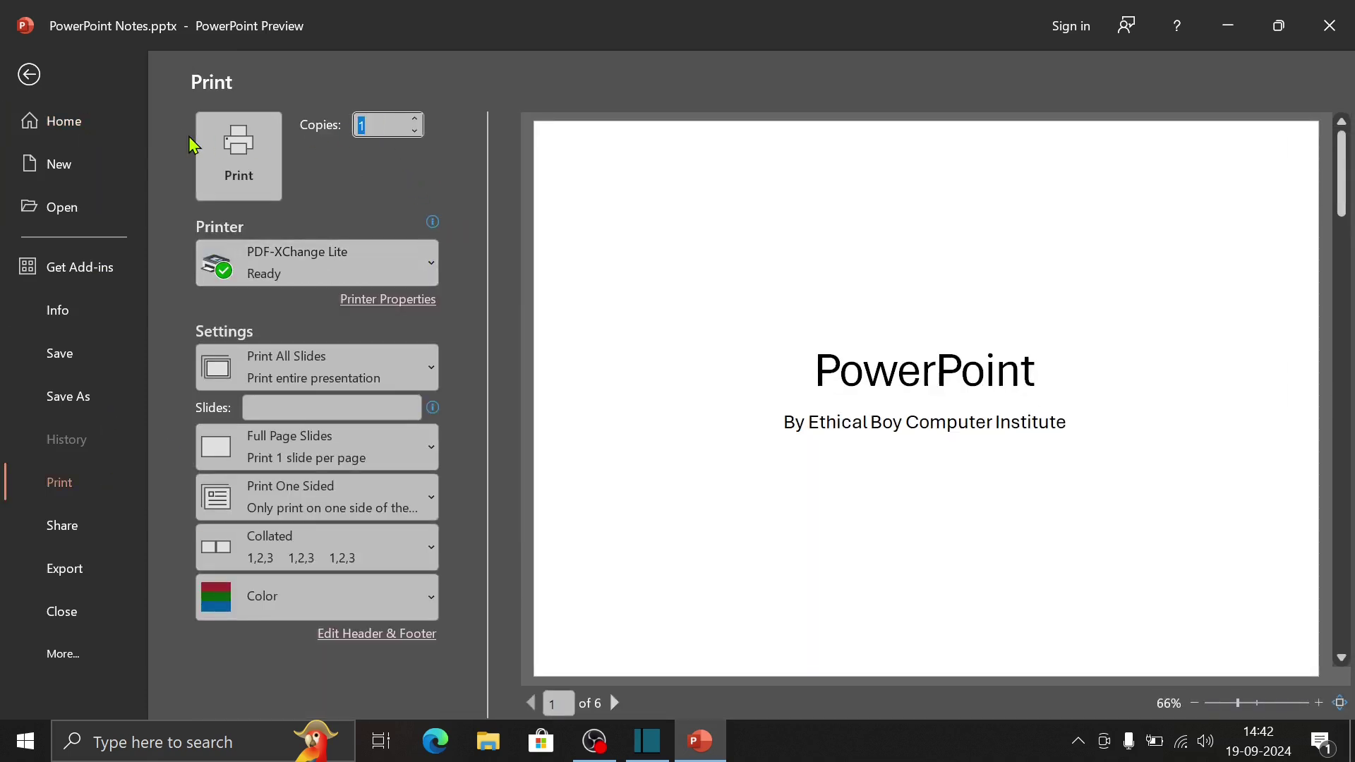
pyautogui.write('2')
pyautogui.click(387, 304)
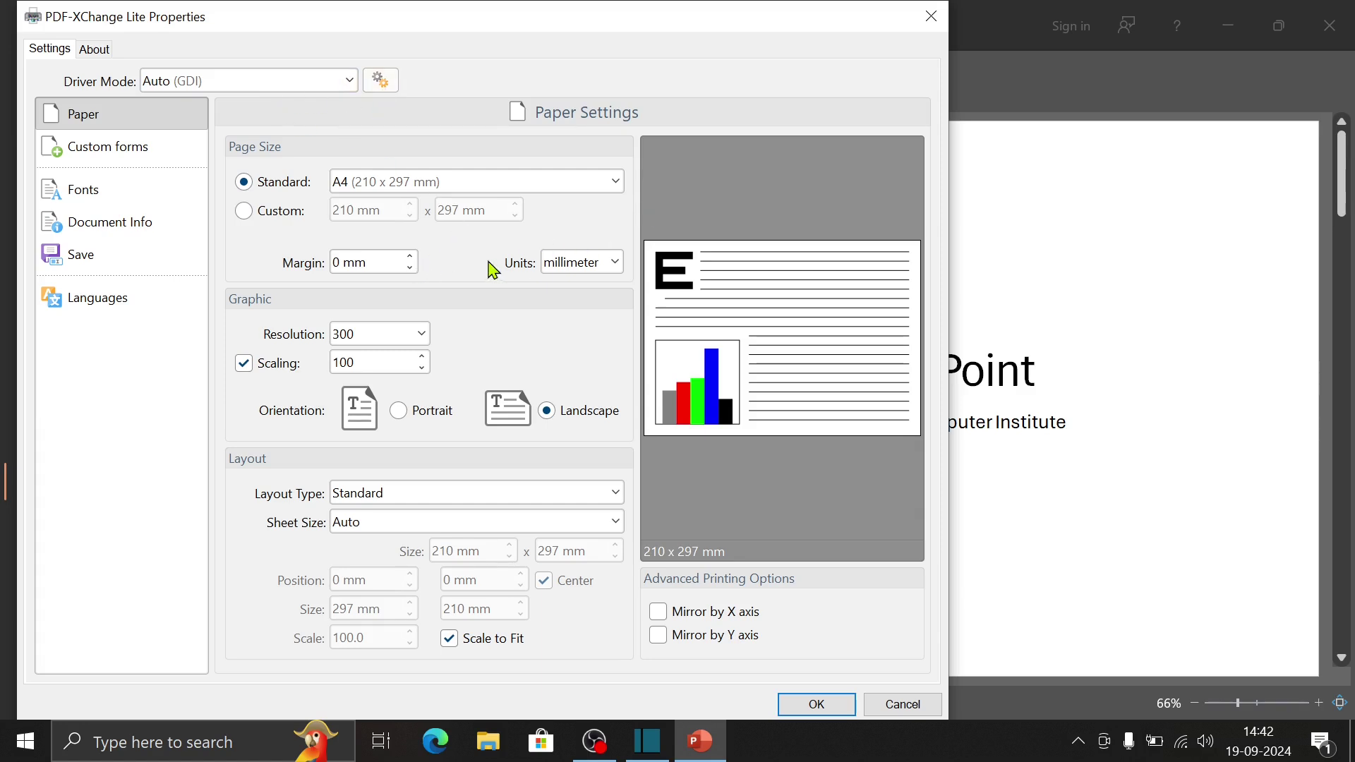
pyautogui.click(616, 182)
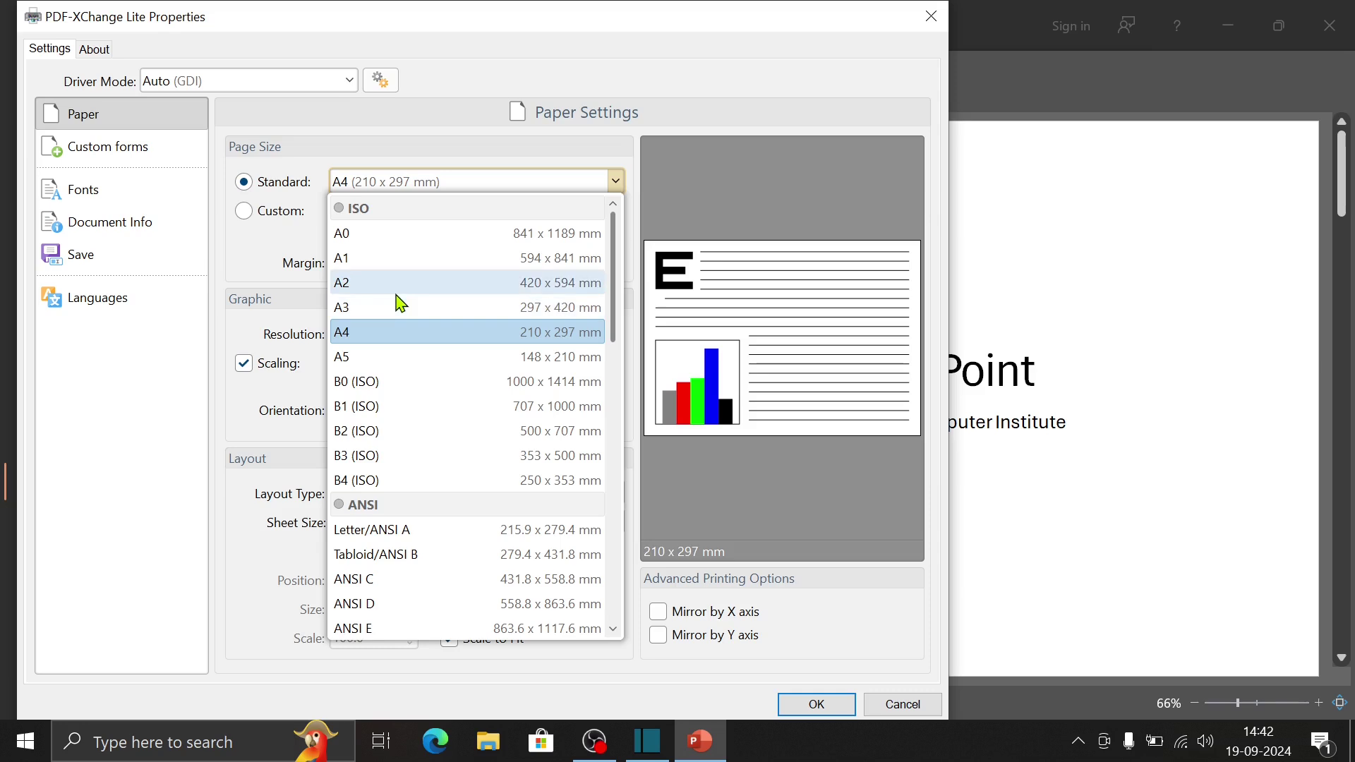
pyautogui.click(282, 244)
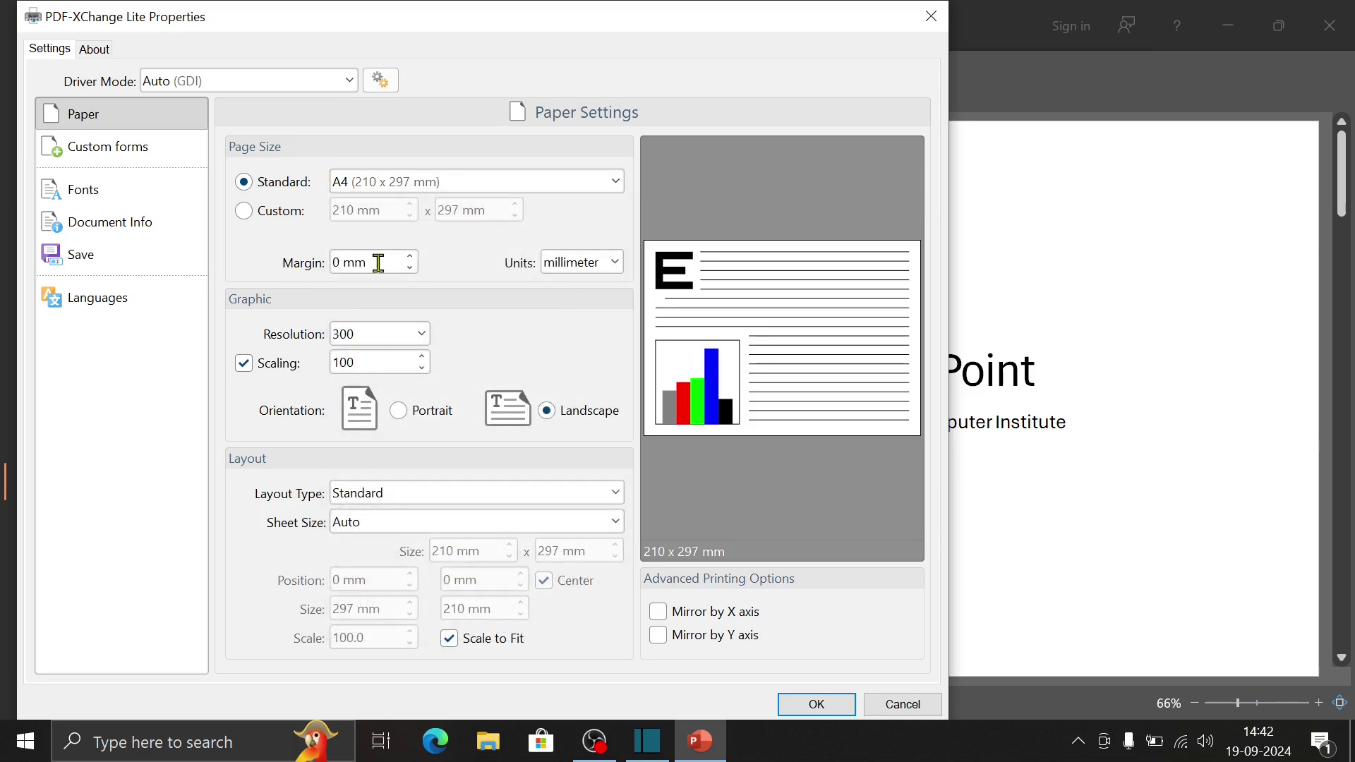
pyautogui.click(419, 416)
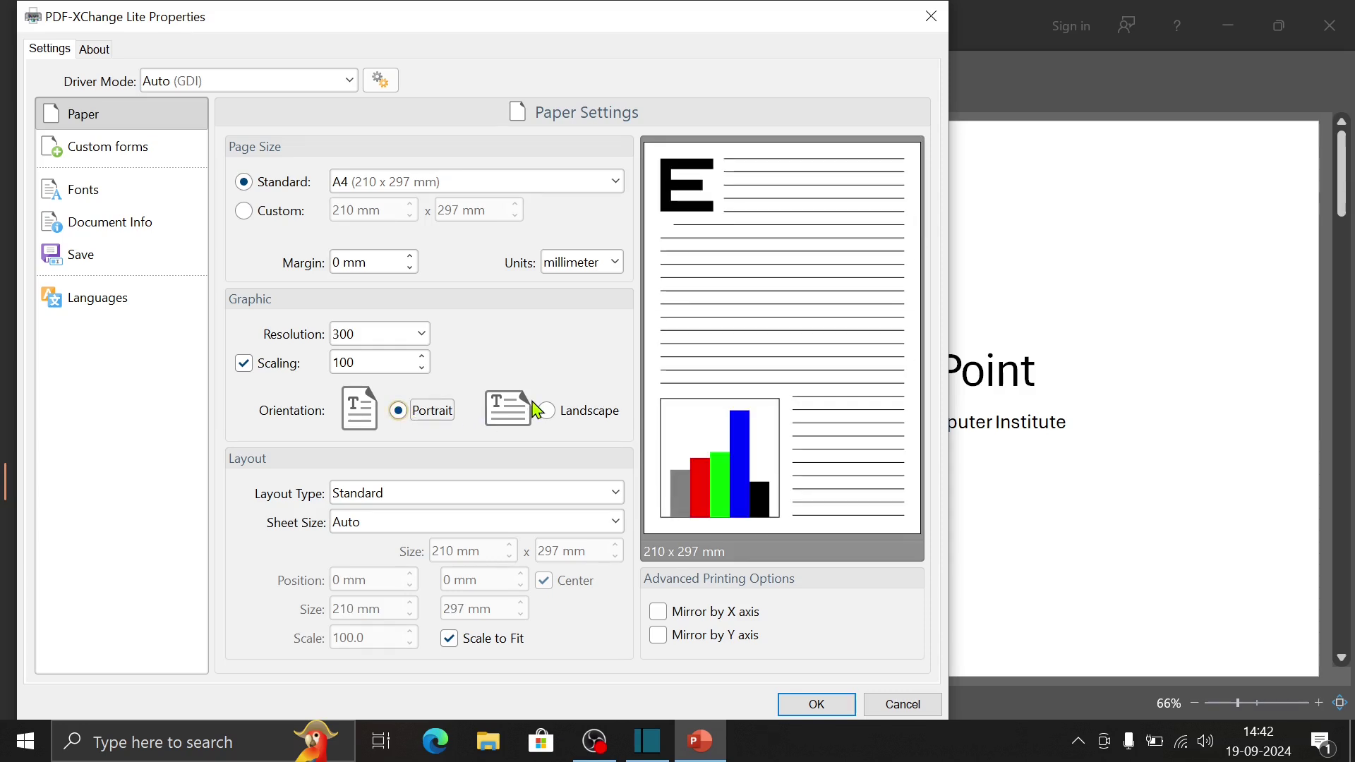
pyautogui.click(549, 413)
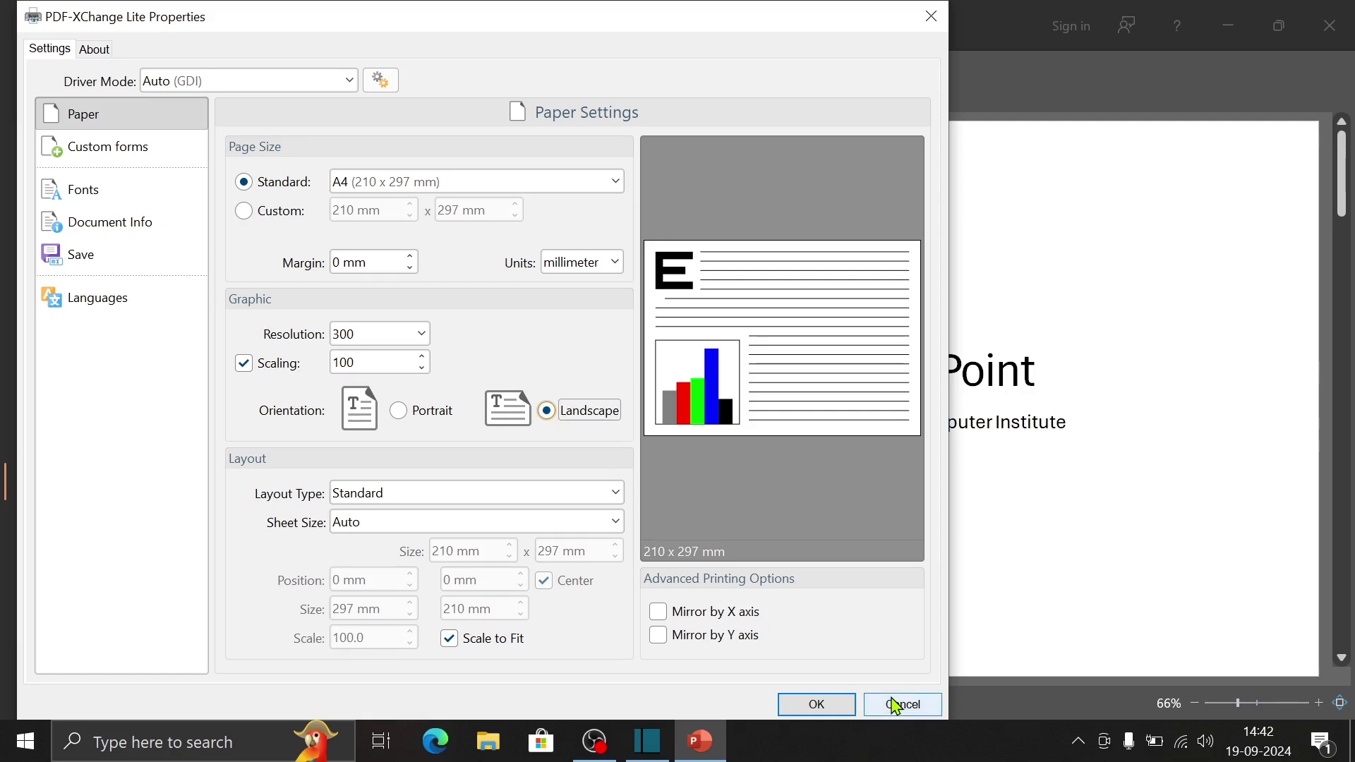
pyautogui.click(896, 704)
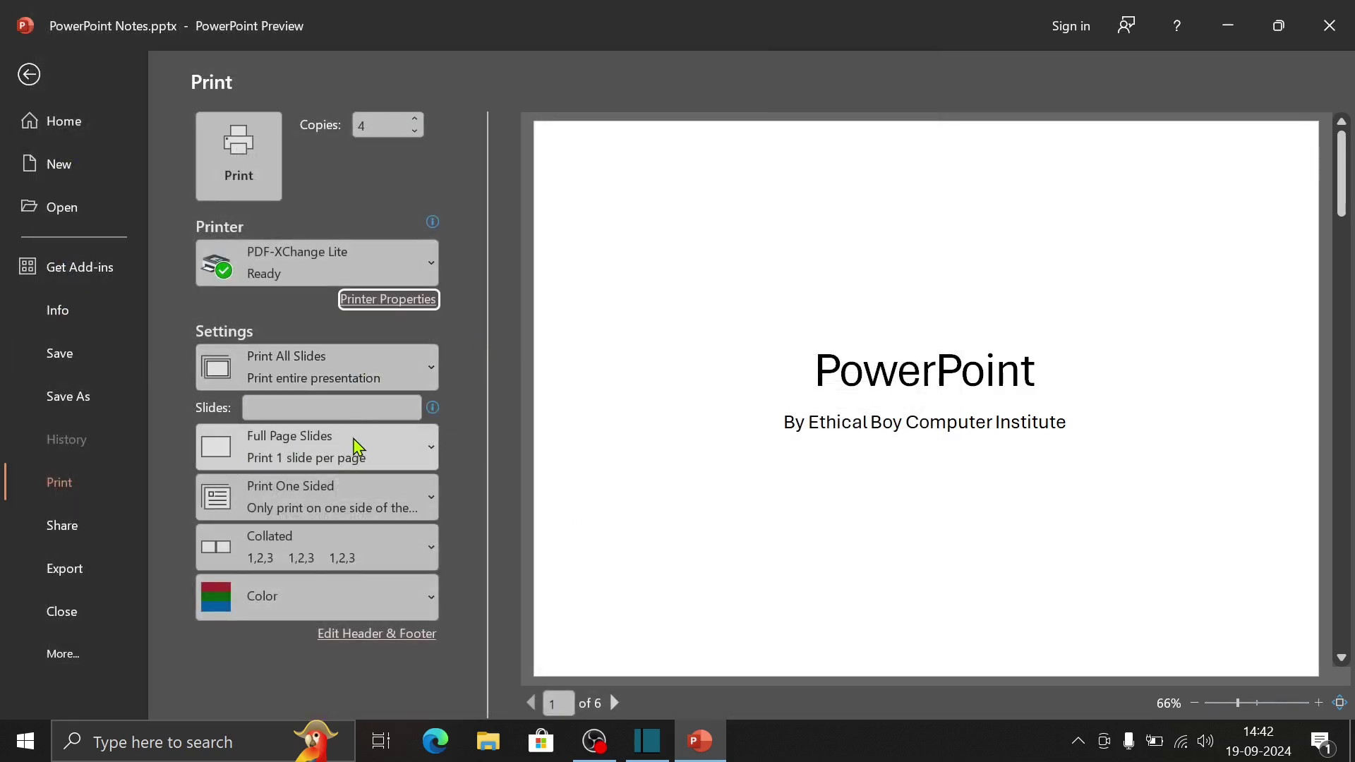
# Try Pure Black and White printing, then switch the colour option back to Colour
pyautogui.click(327, 605)
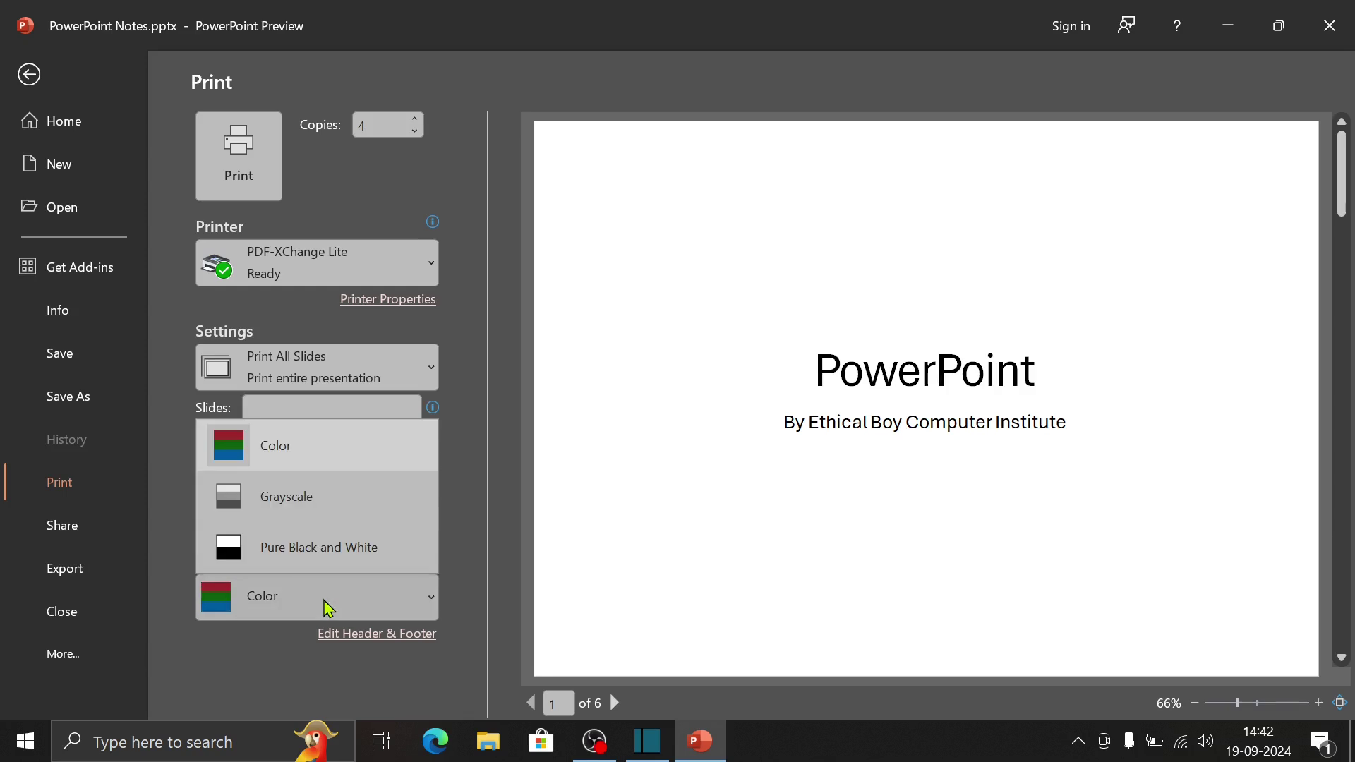
pyautogui.click(289, 555)
pyautogui.scroll(-1, 817, 393)
pyautogui.scroll(-2, 816, 395)
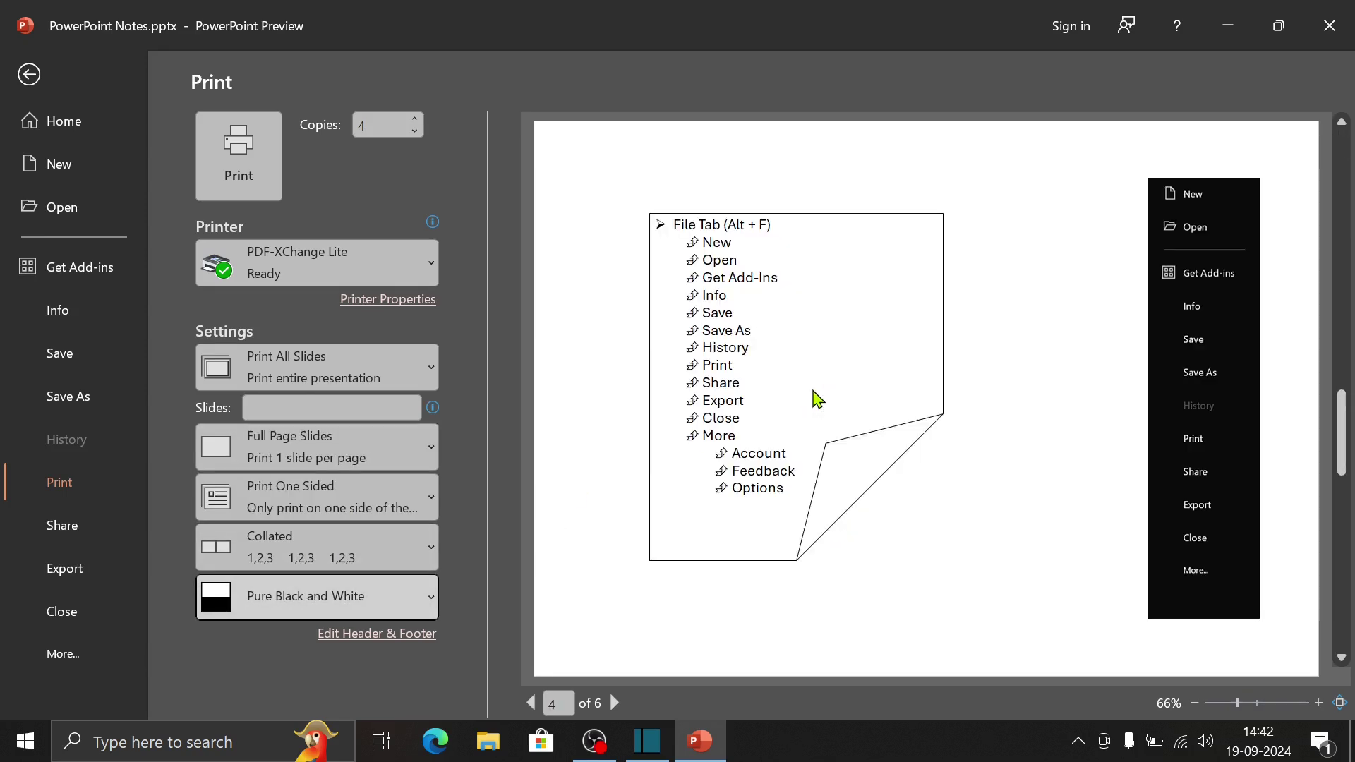
pyautogui.scroll(2, 816, 398)
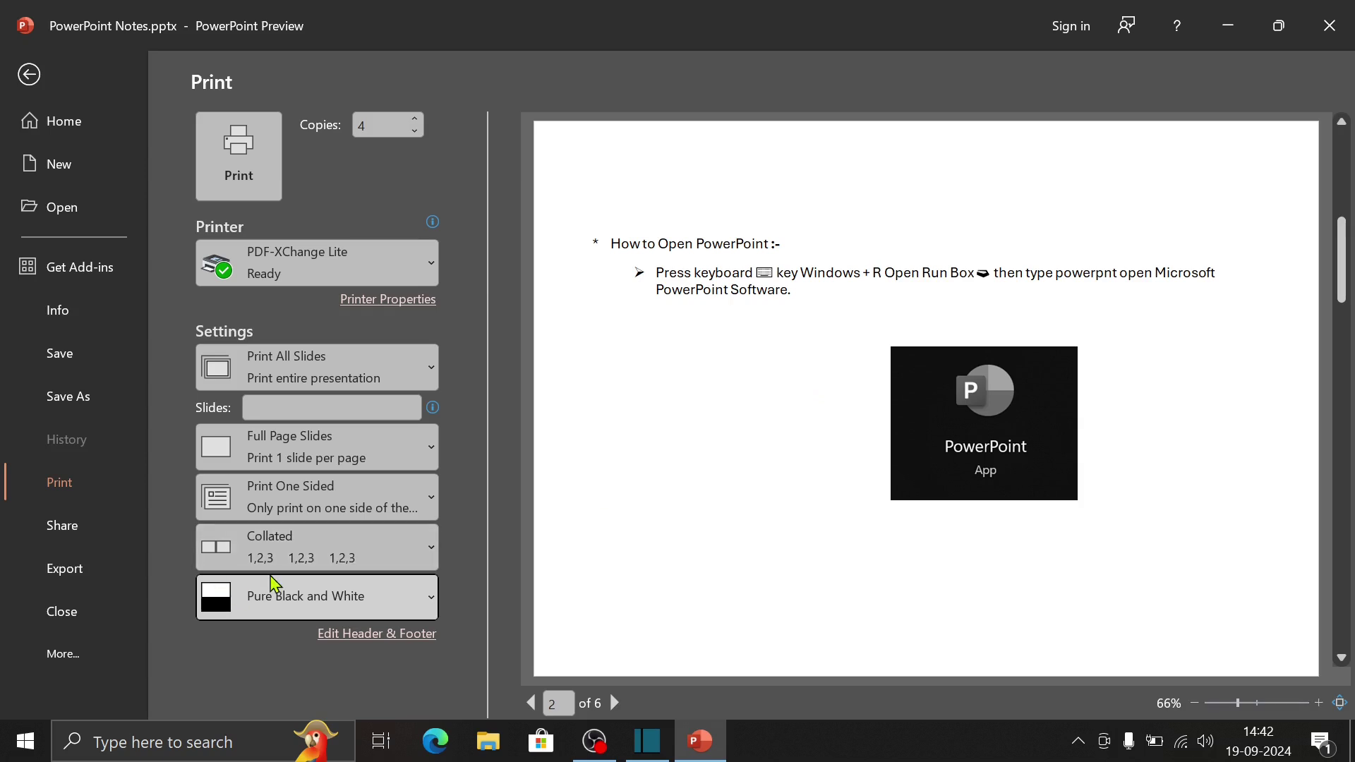
pyautogui.click(286, 595)
pyautogui.click(294, 466)
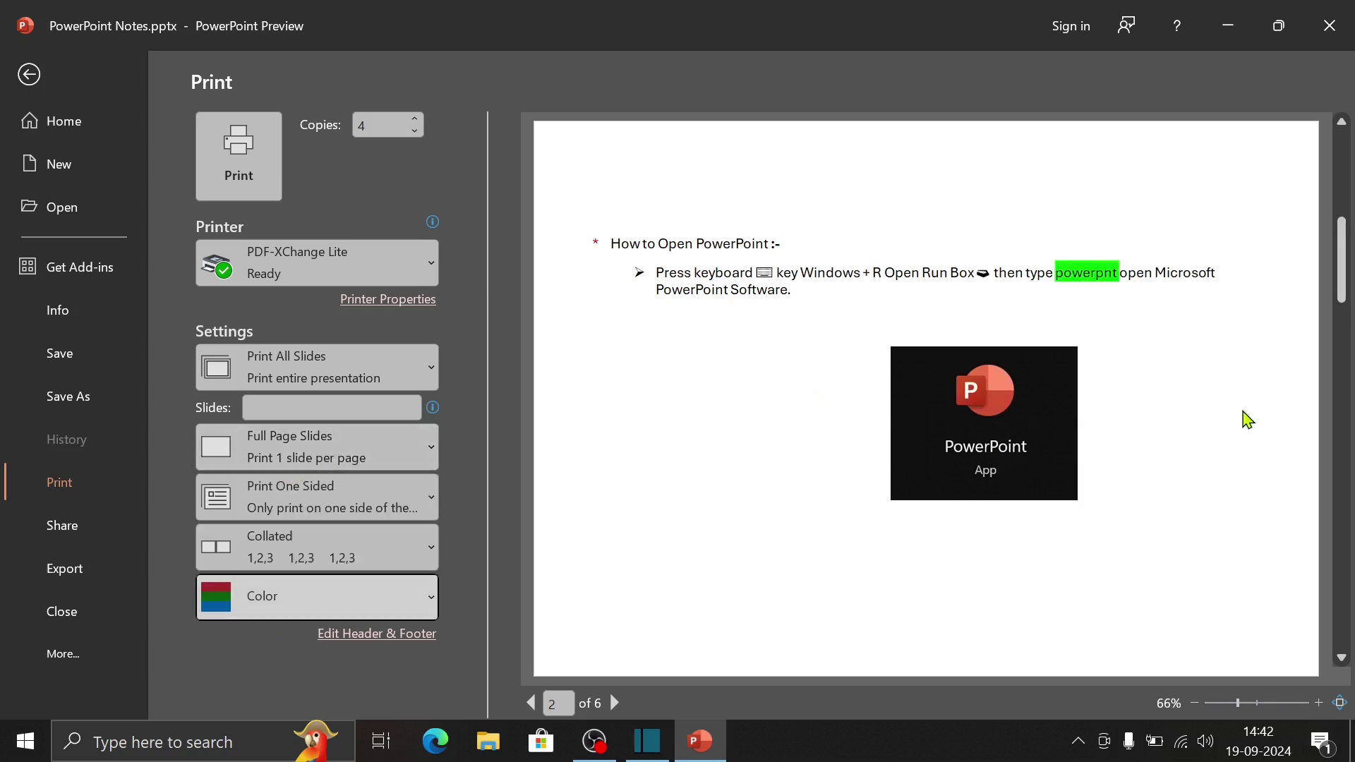
# Toggle black and white again, return to Colour, and keep one-sided printing
pyautogui.click(365, 592)
pyautogui.click(305, 551)
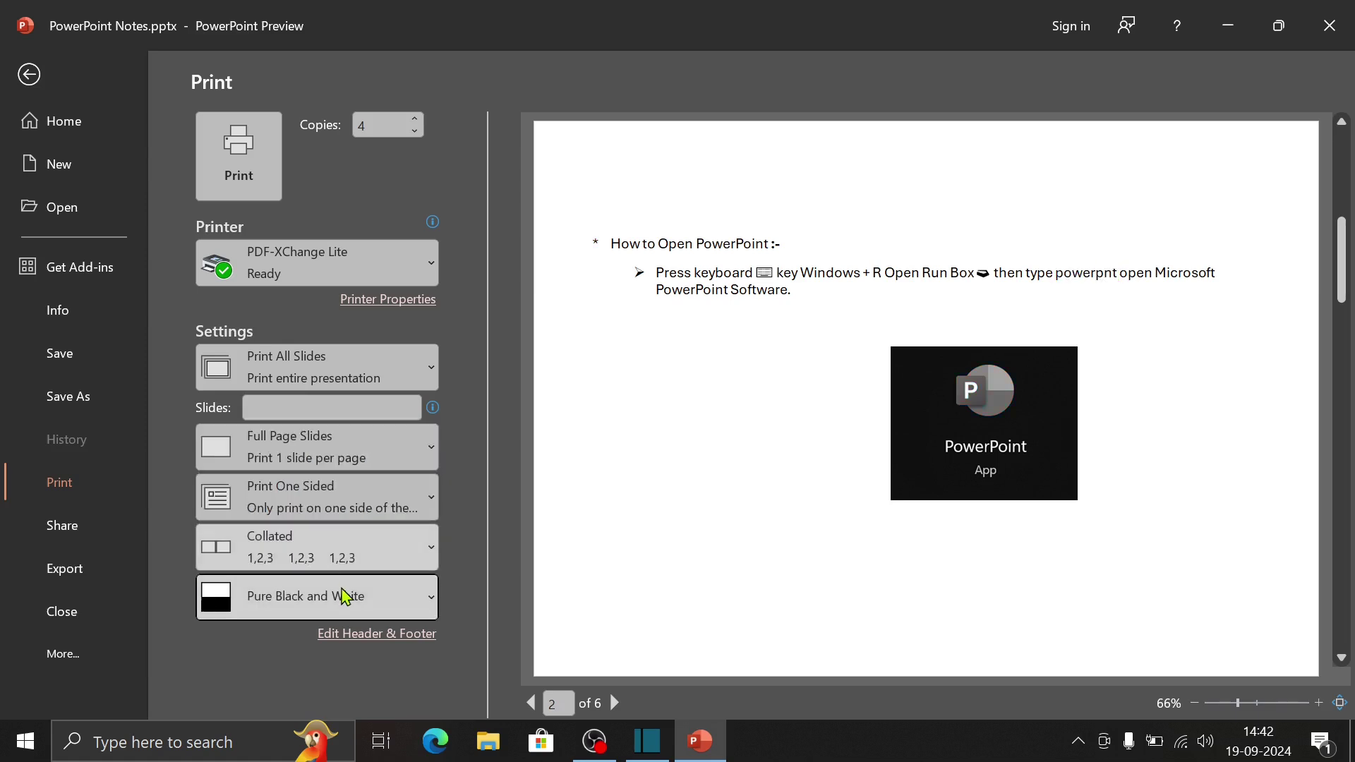
pyautogui.click(348, 595)
pyautogui.click(300, 459)
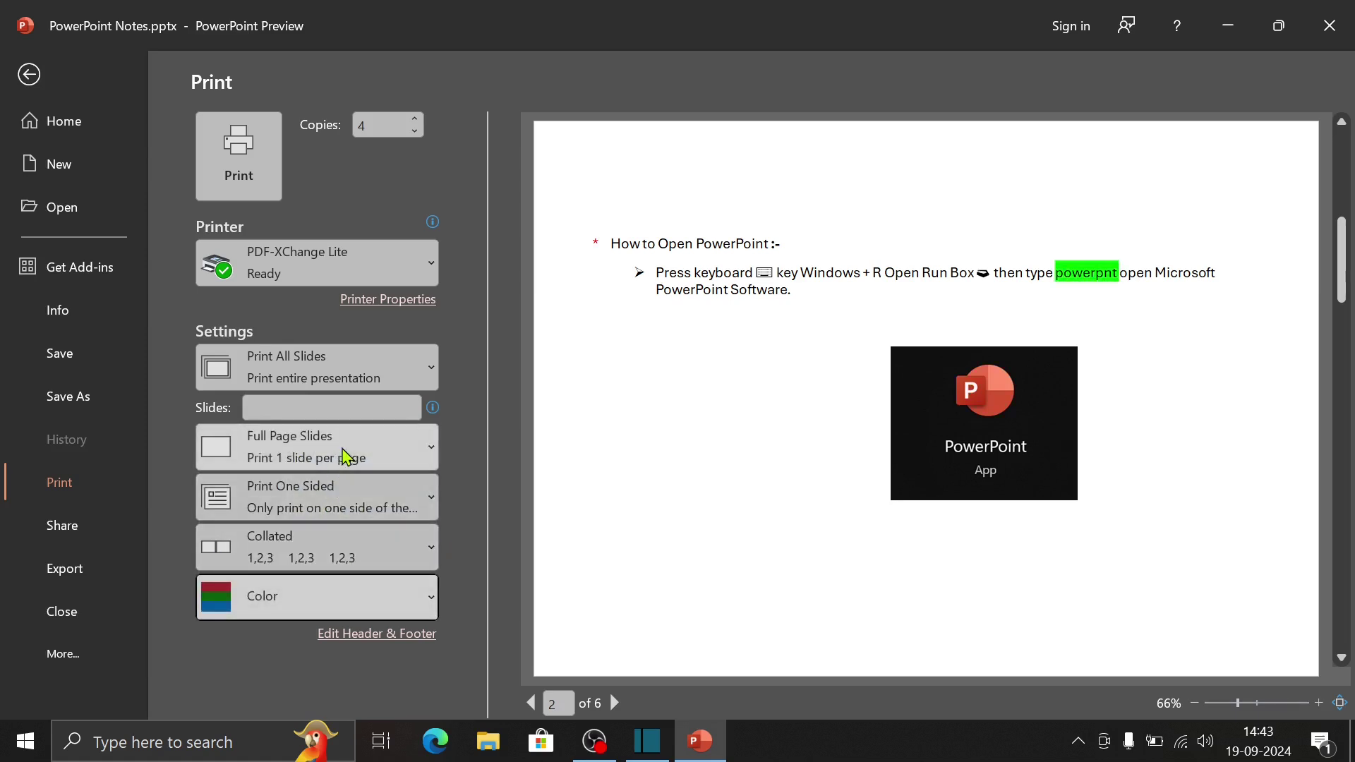
pyautogui.click(347, 519)
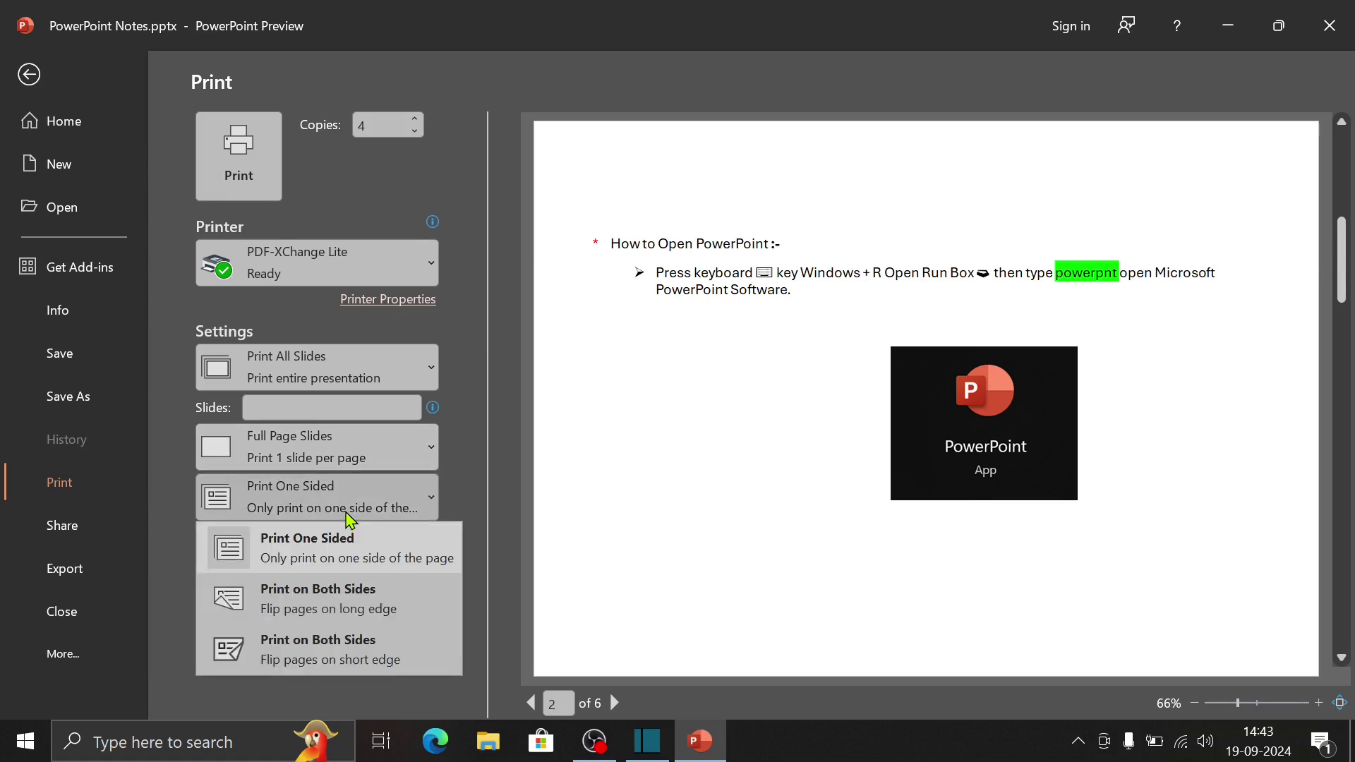
pyautogui.click(299, 566)
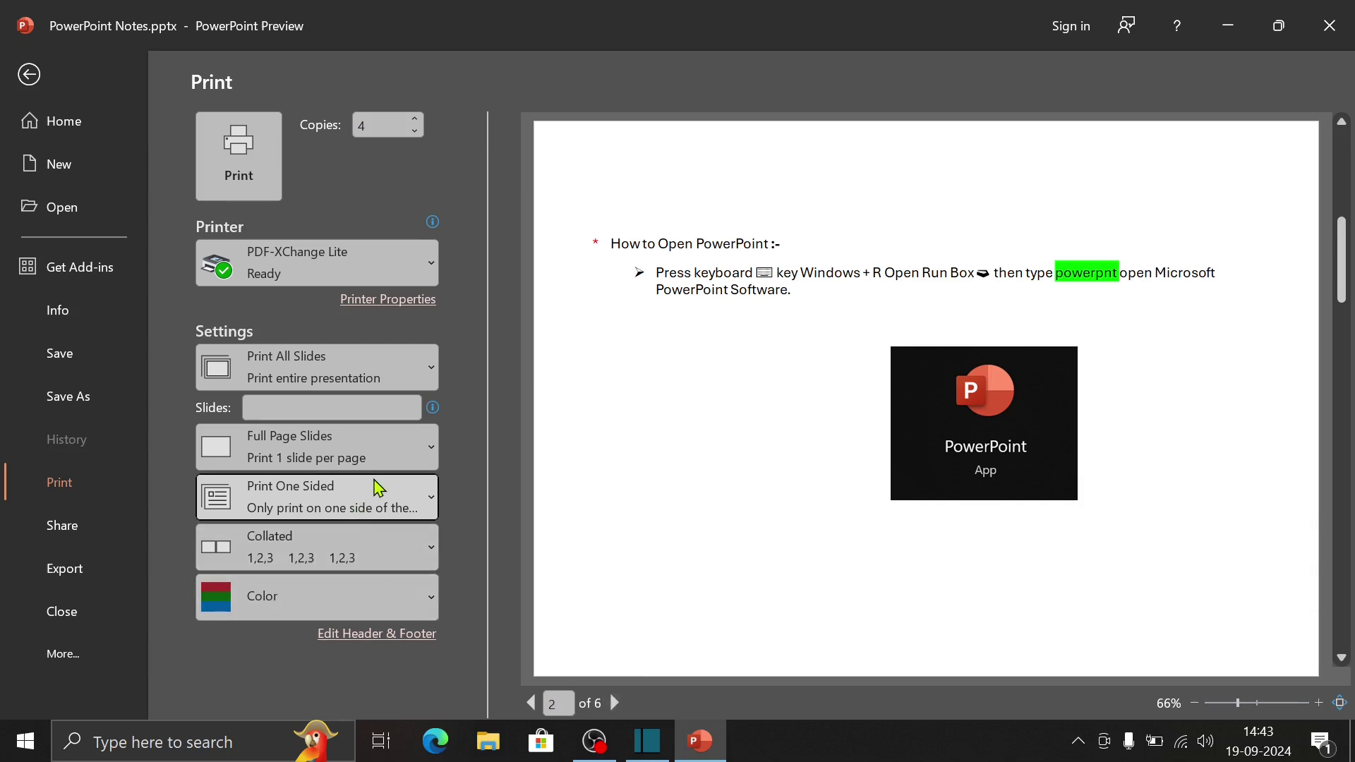
pyautogui.click(389, 460)
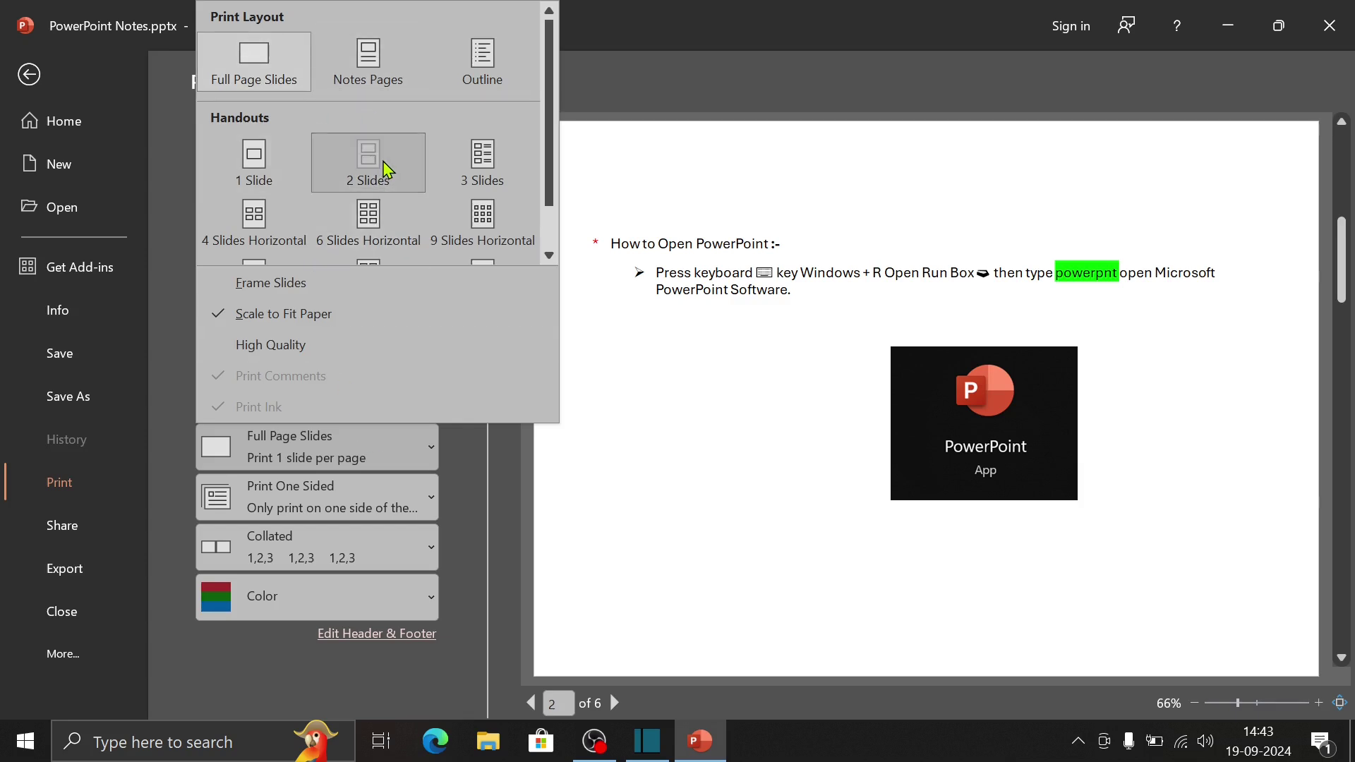
pyautogui.click(368, 161)
pyautogui.scroll(-1, 877, 542)
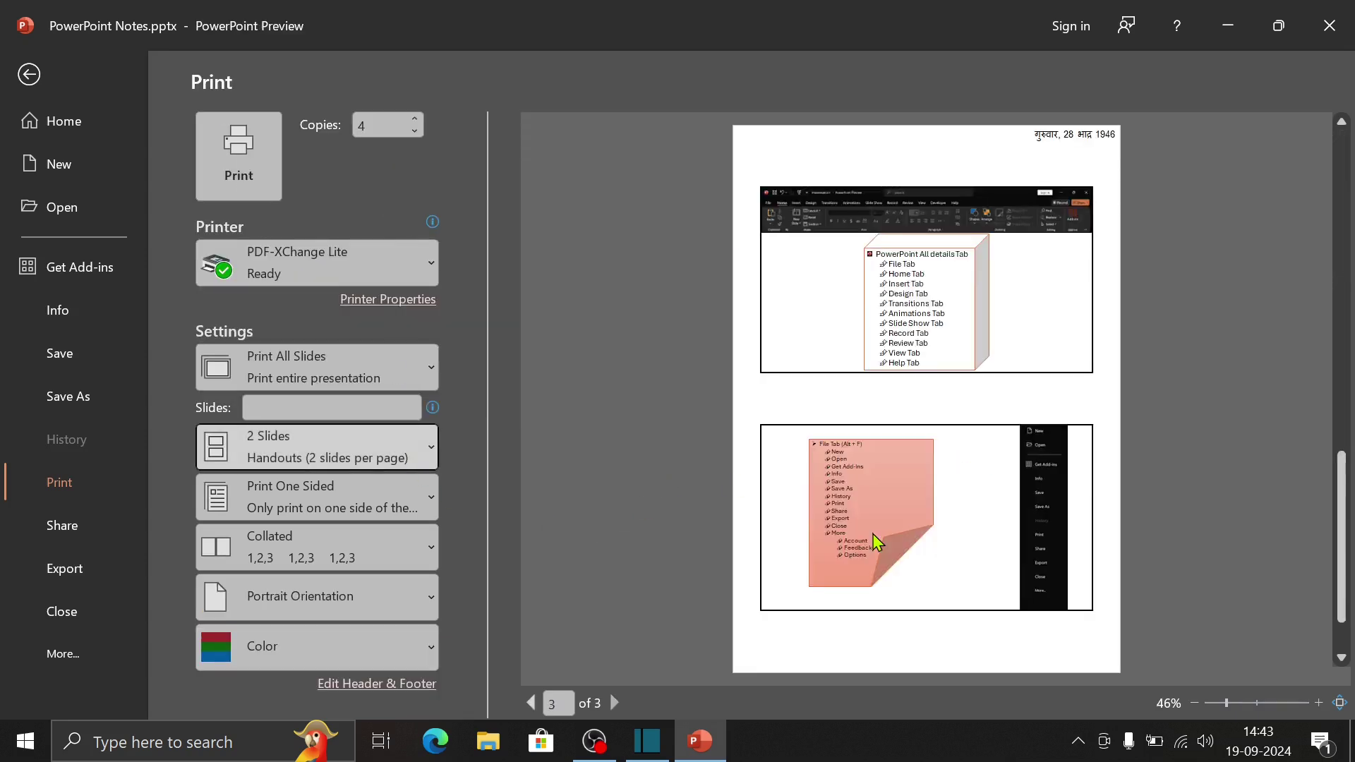
pyautogui.scroll(-1, 877, 542)
pyautogui.scroll(2, 877, 542)
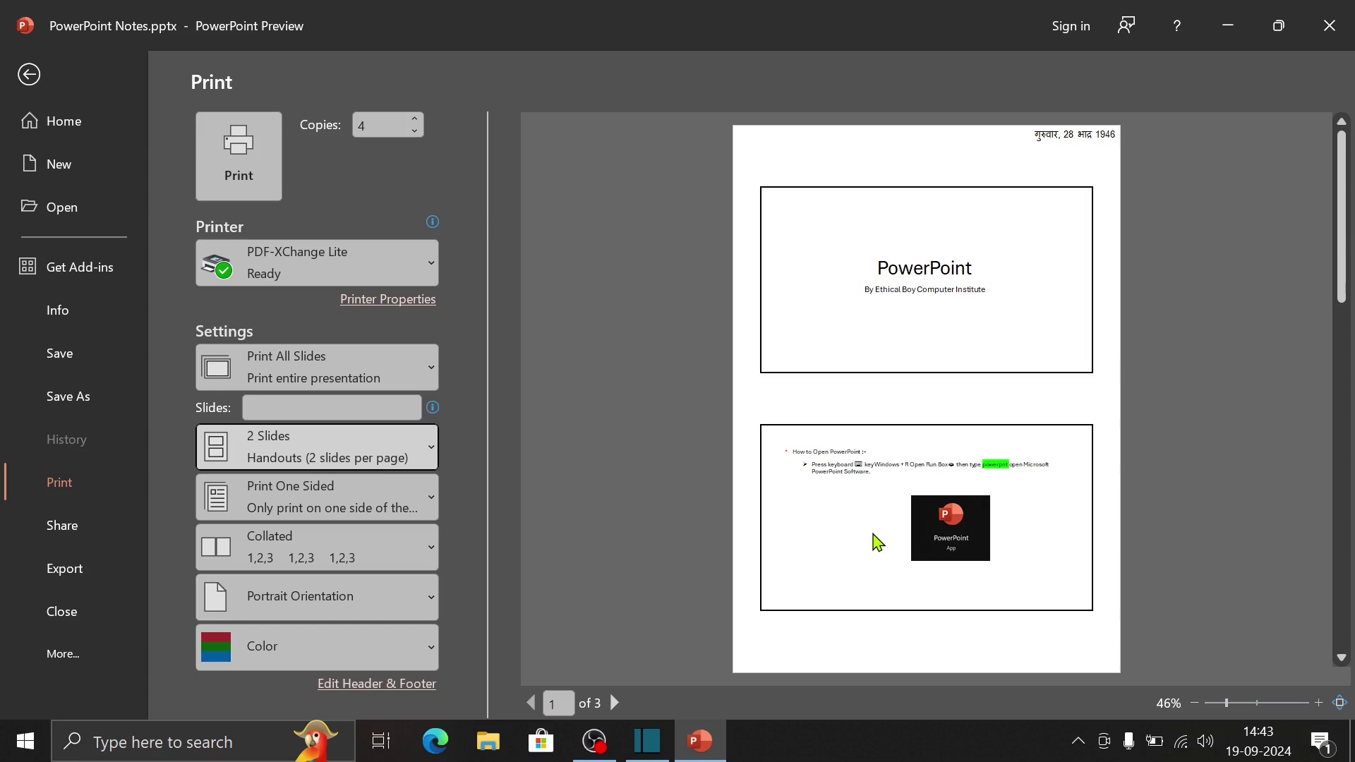
pyautogui.scroll(-1, 873, 543)
pyautogui.scroll(1, 844, 540)
pyautogui.click(360, 466)
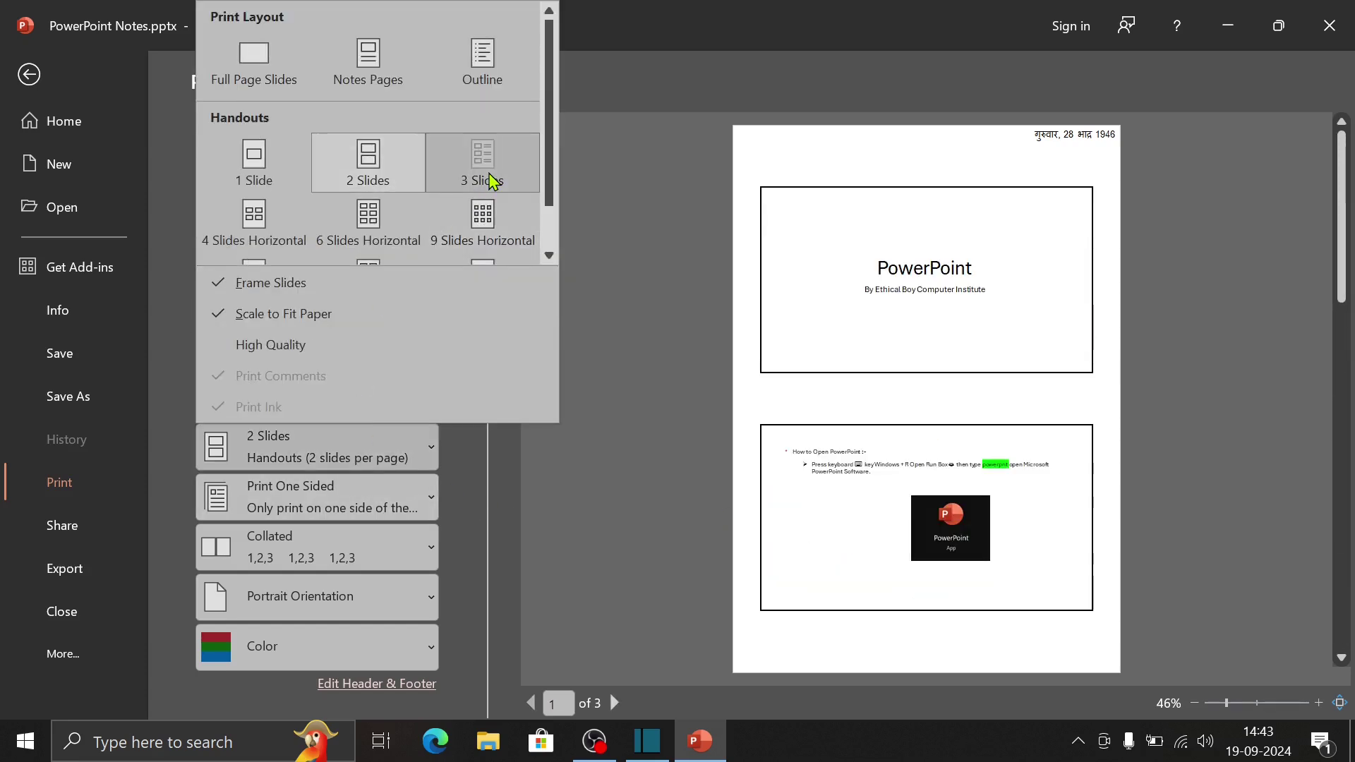
pyautogui.click(486, 173)
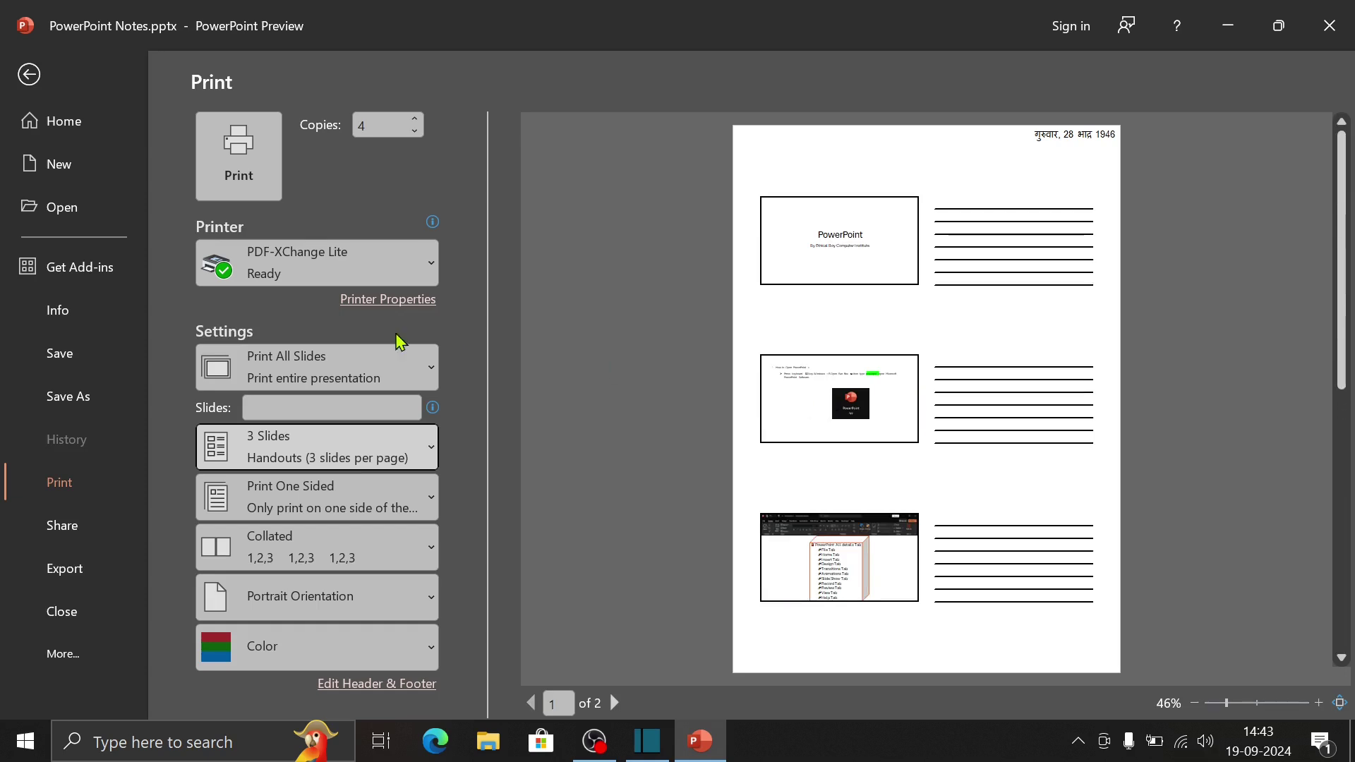
pyautogui.click(379, 389)
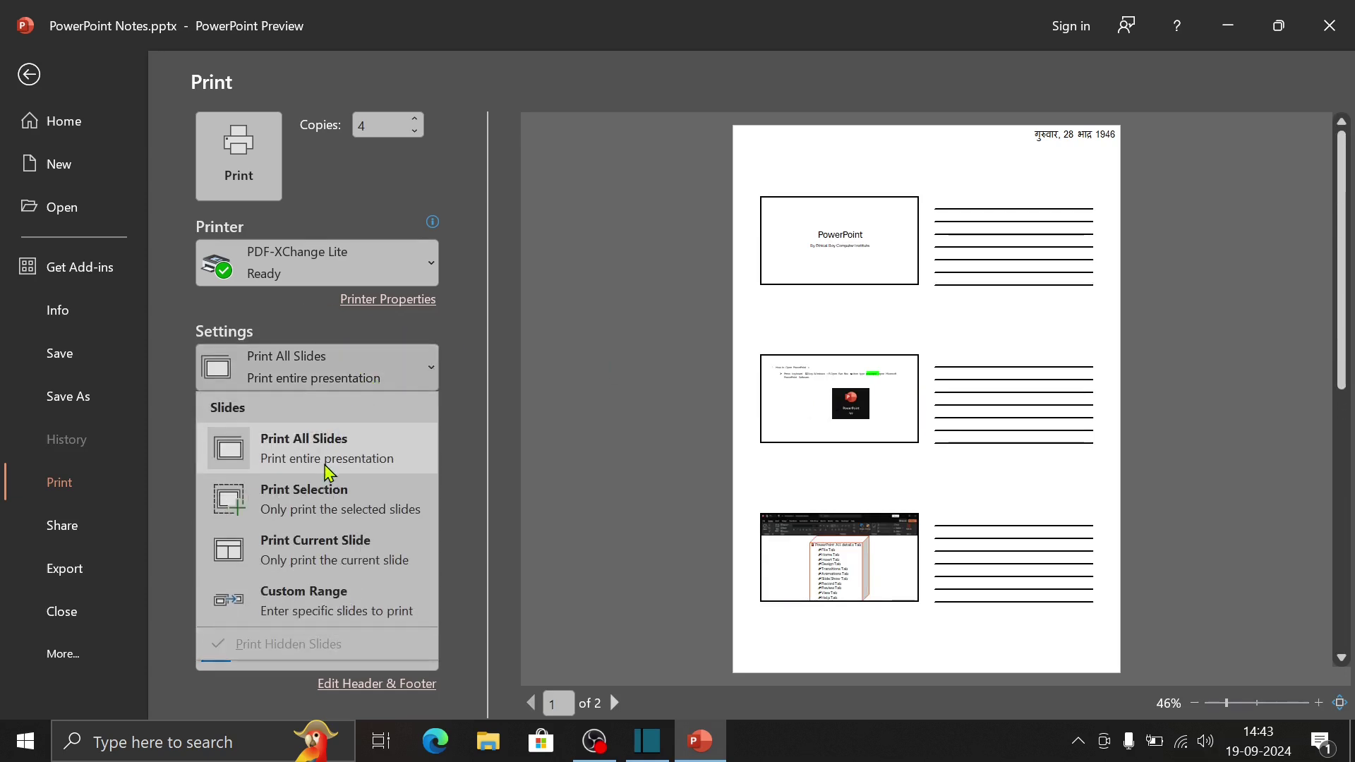
pyautogui.click(310, 360)
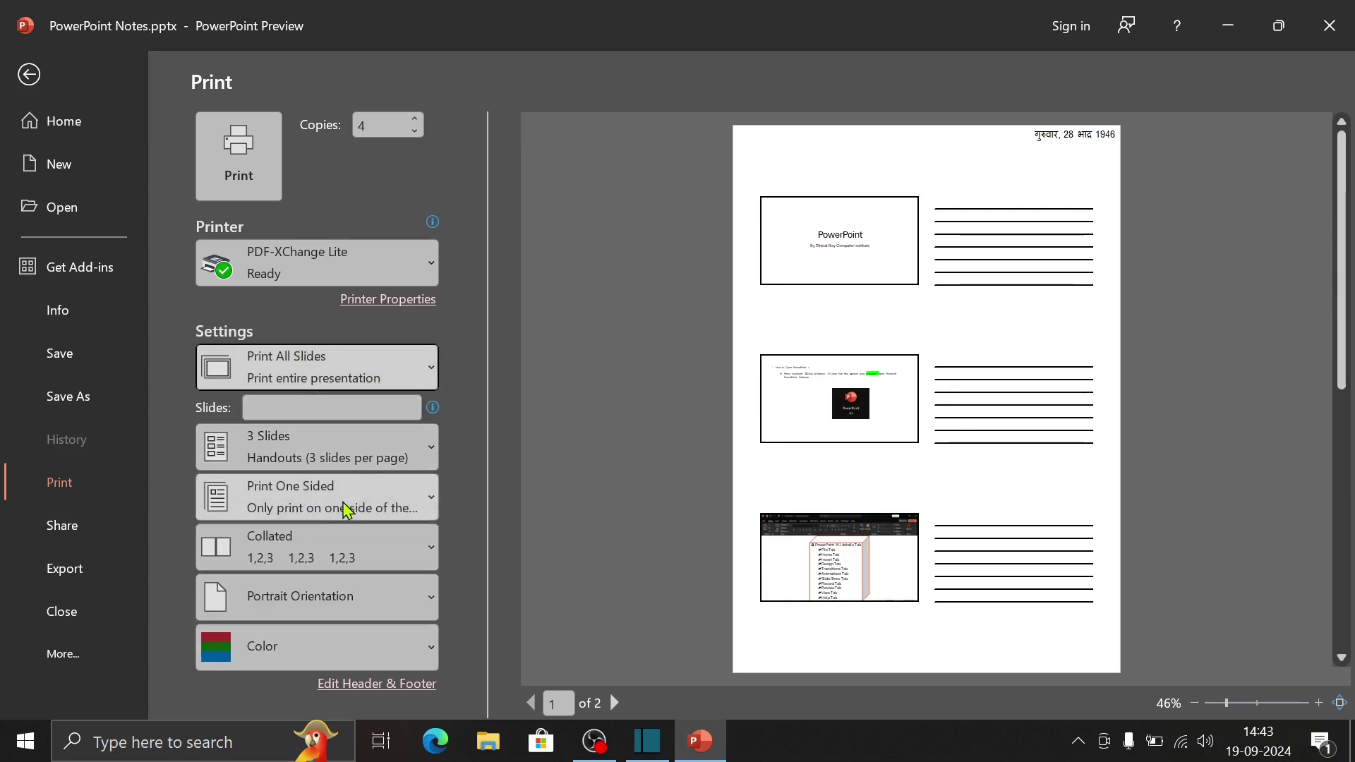
pyautogui.click(331, 452)
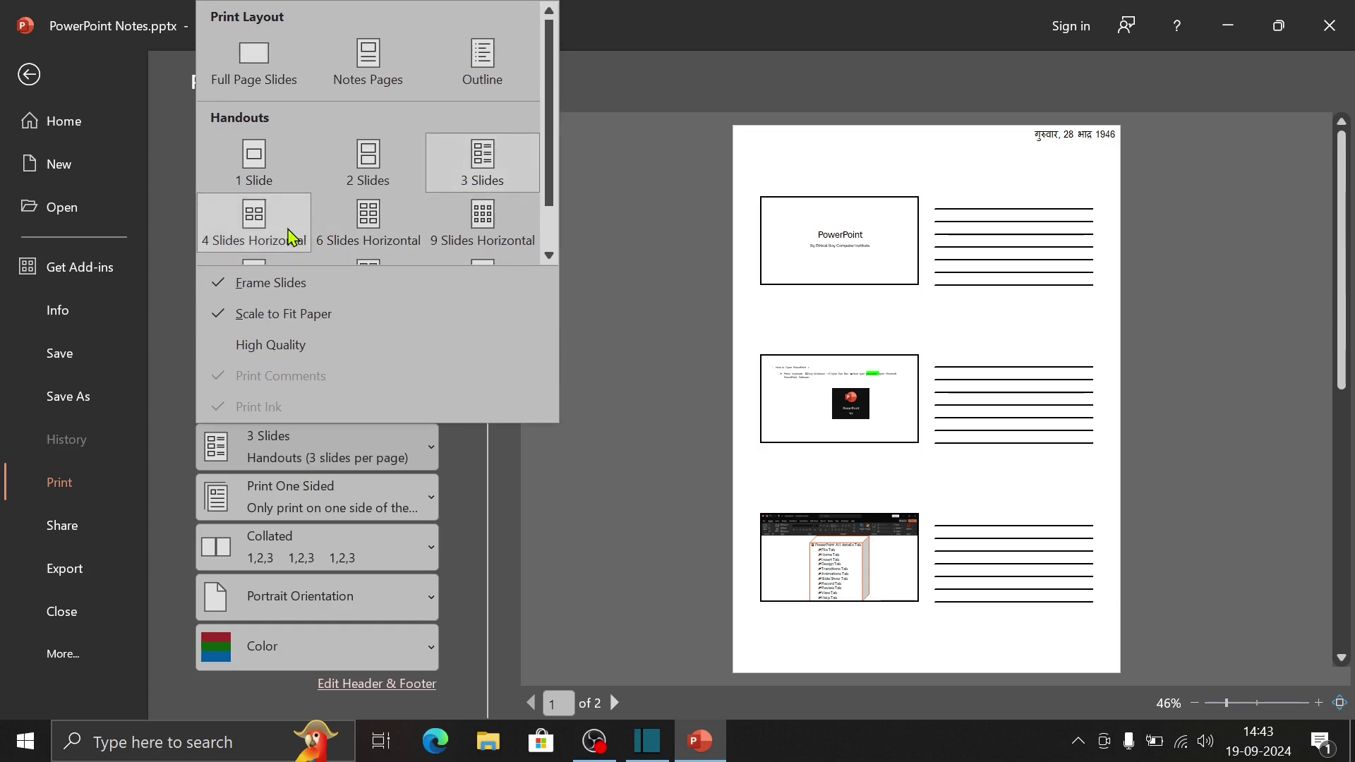
pyautogui.click(254, 218)
pyautogui.scroll(-1, 795, 437)
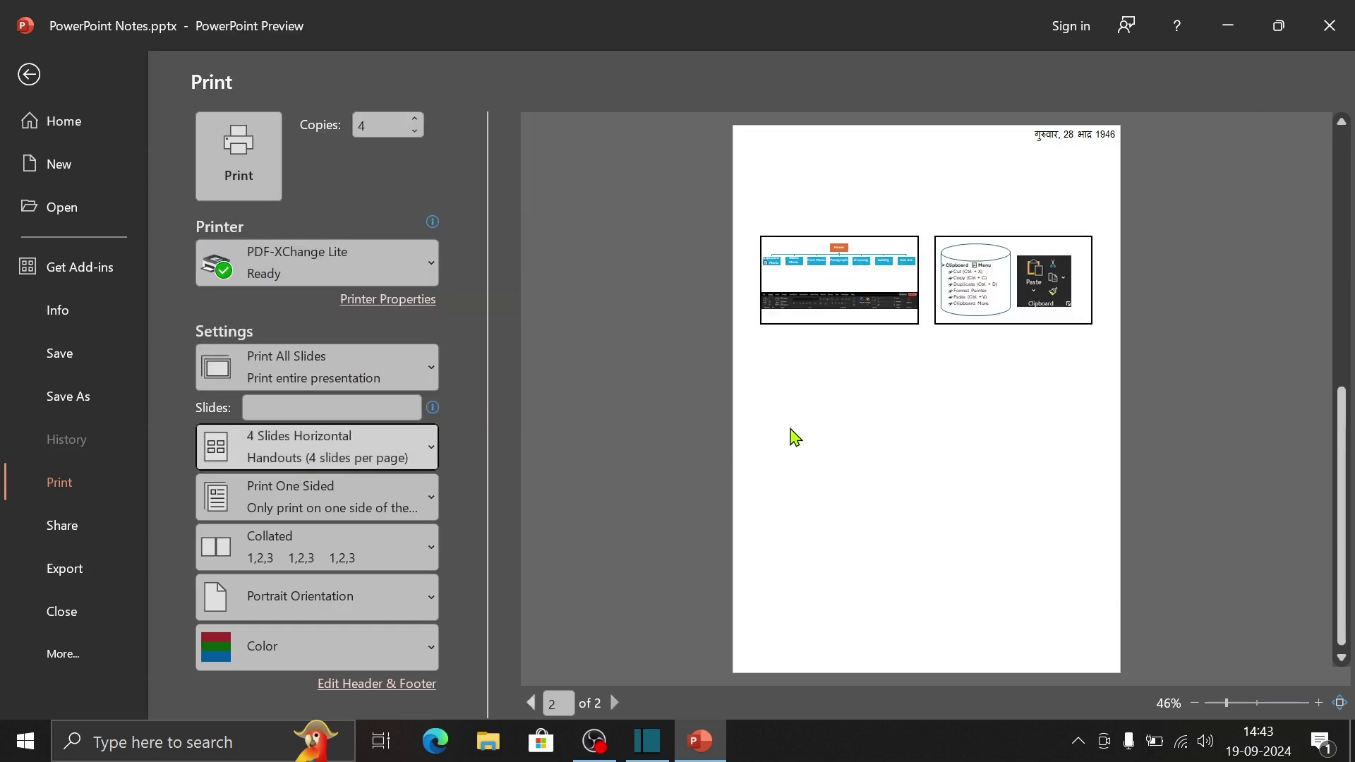
pyautogui.scroll(1, 795, 438)
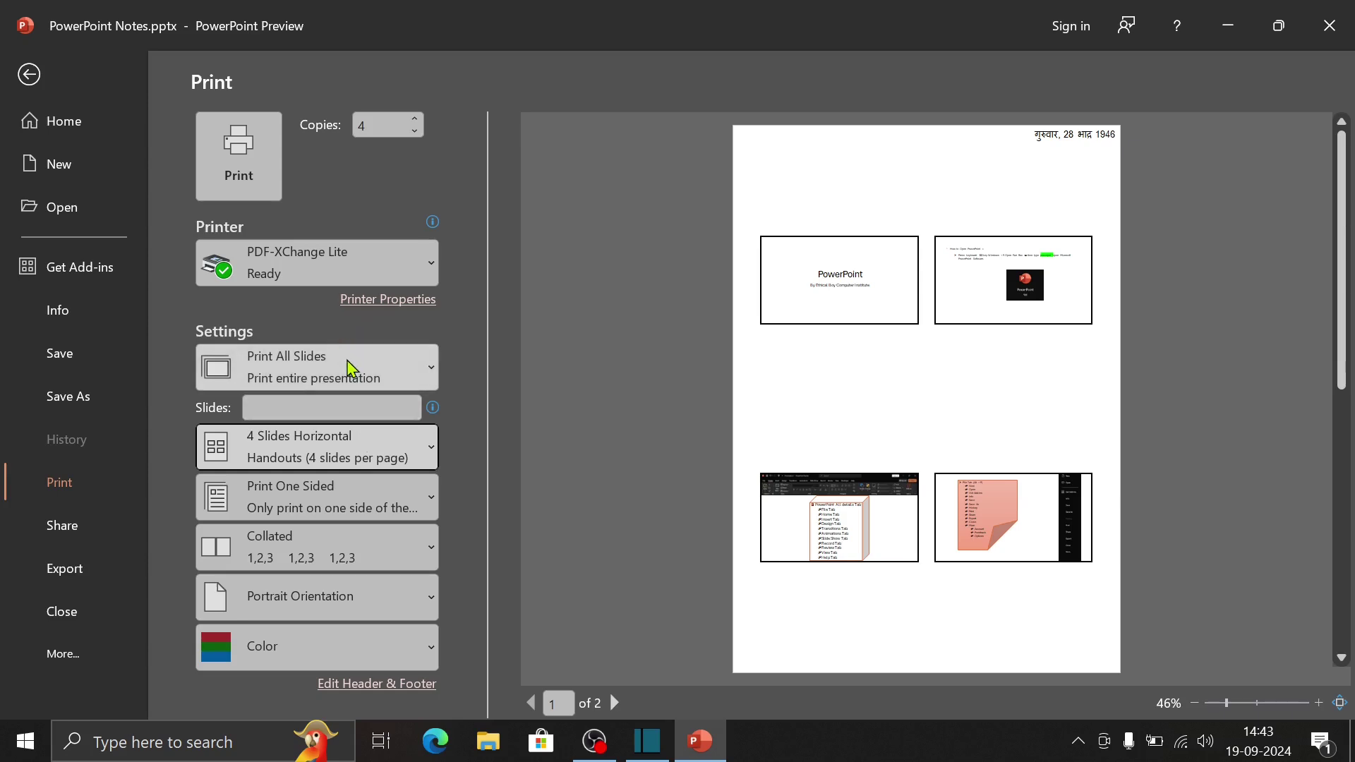
pyautogui.click(354, 364)
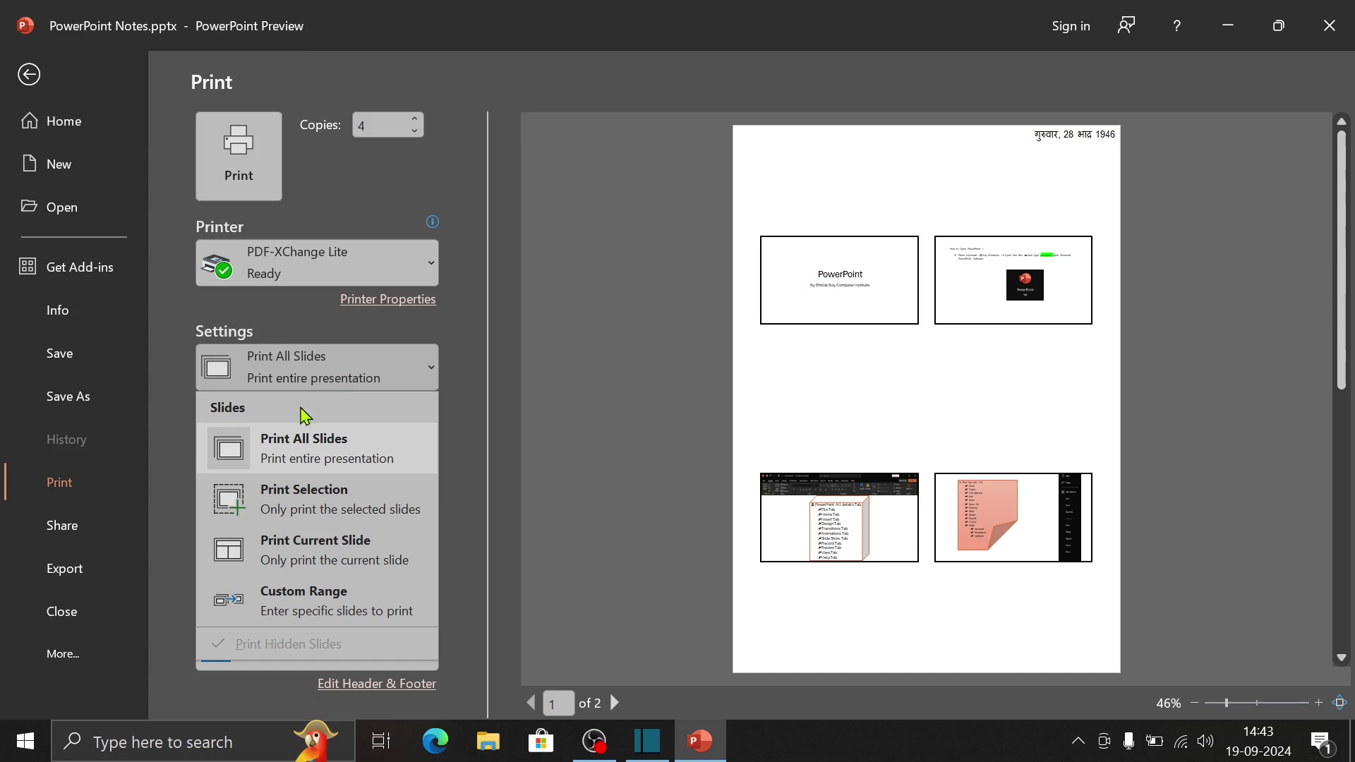
pyautogui.click(402, 375)
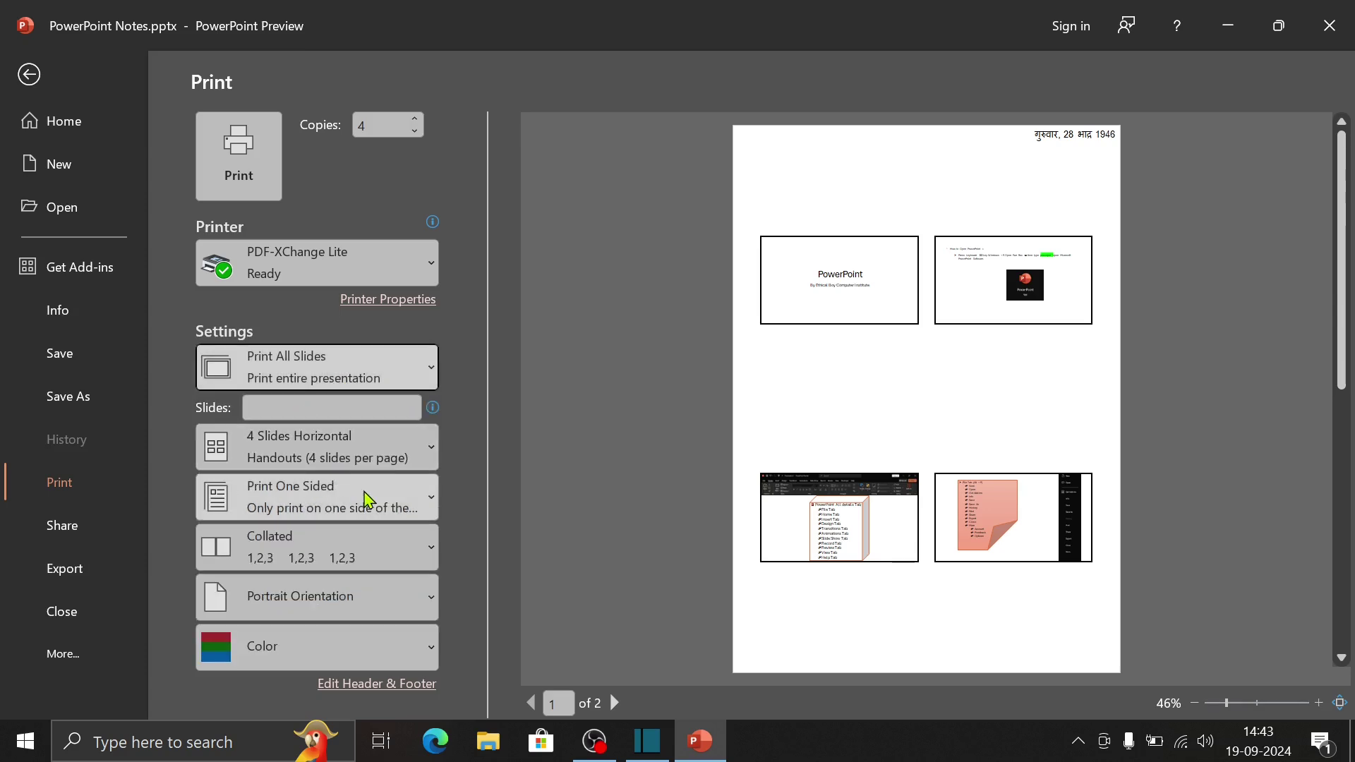
pyautogui.click(370, 466)
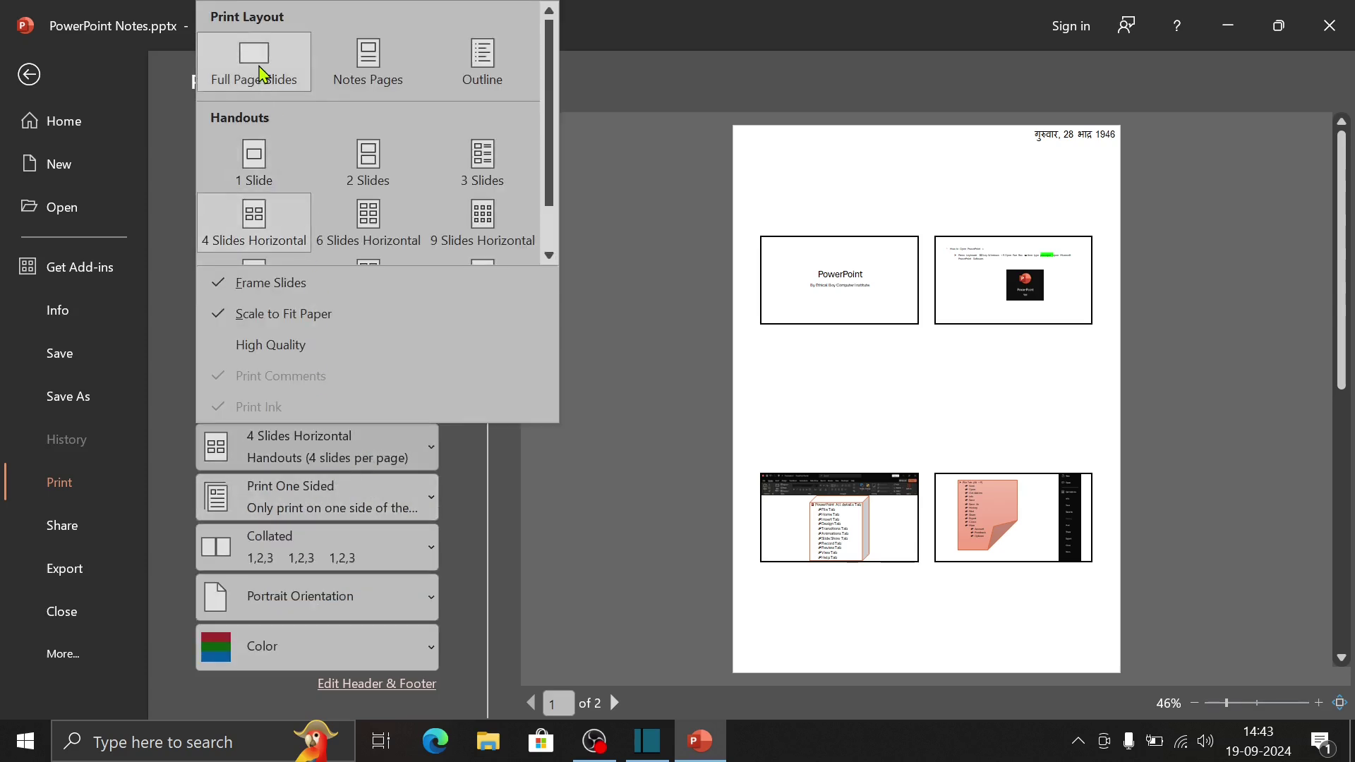
pyautogui.click(263, 74)
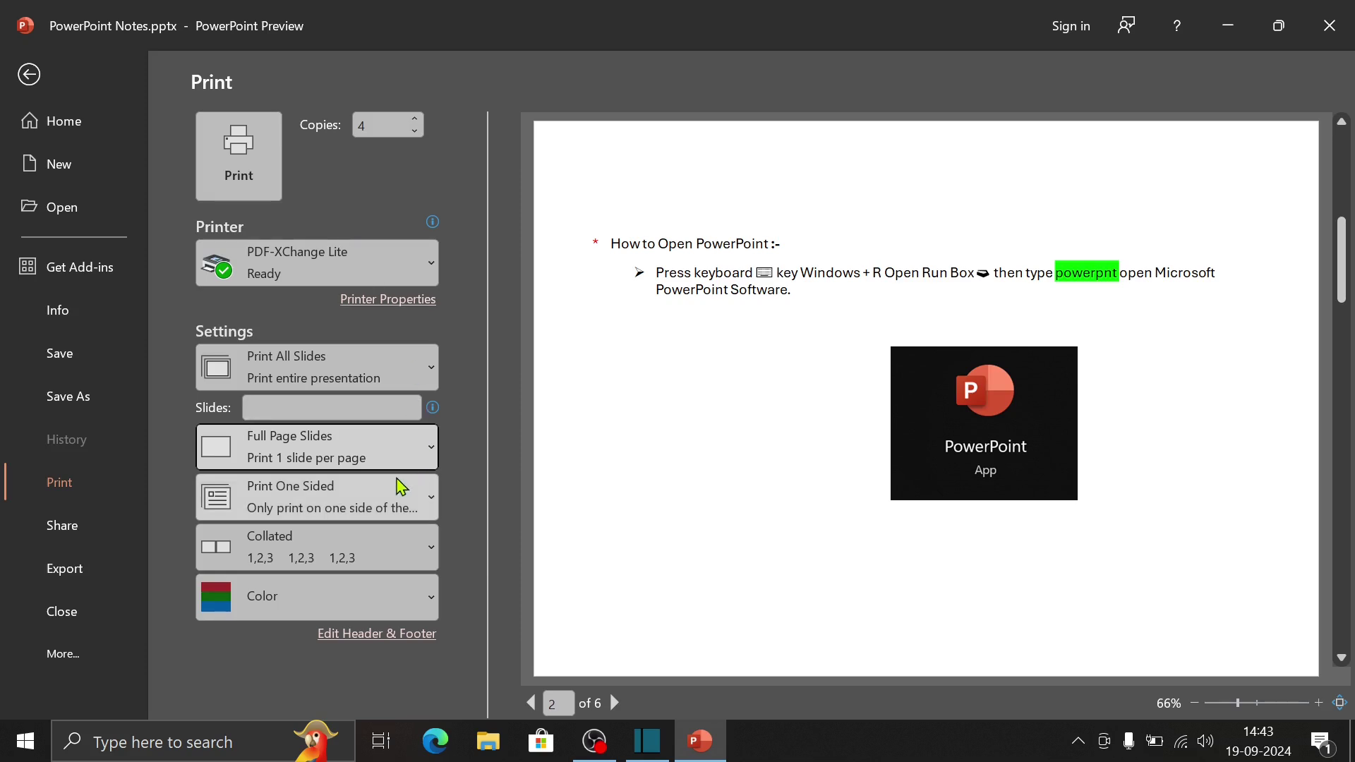
pyautogui.click(377, 377)
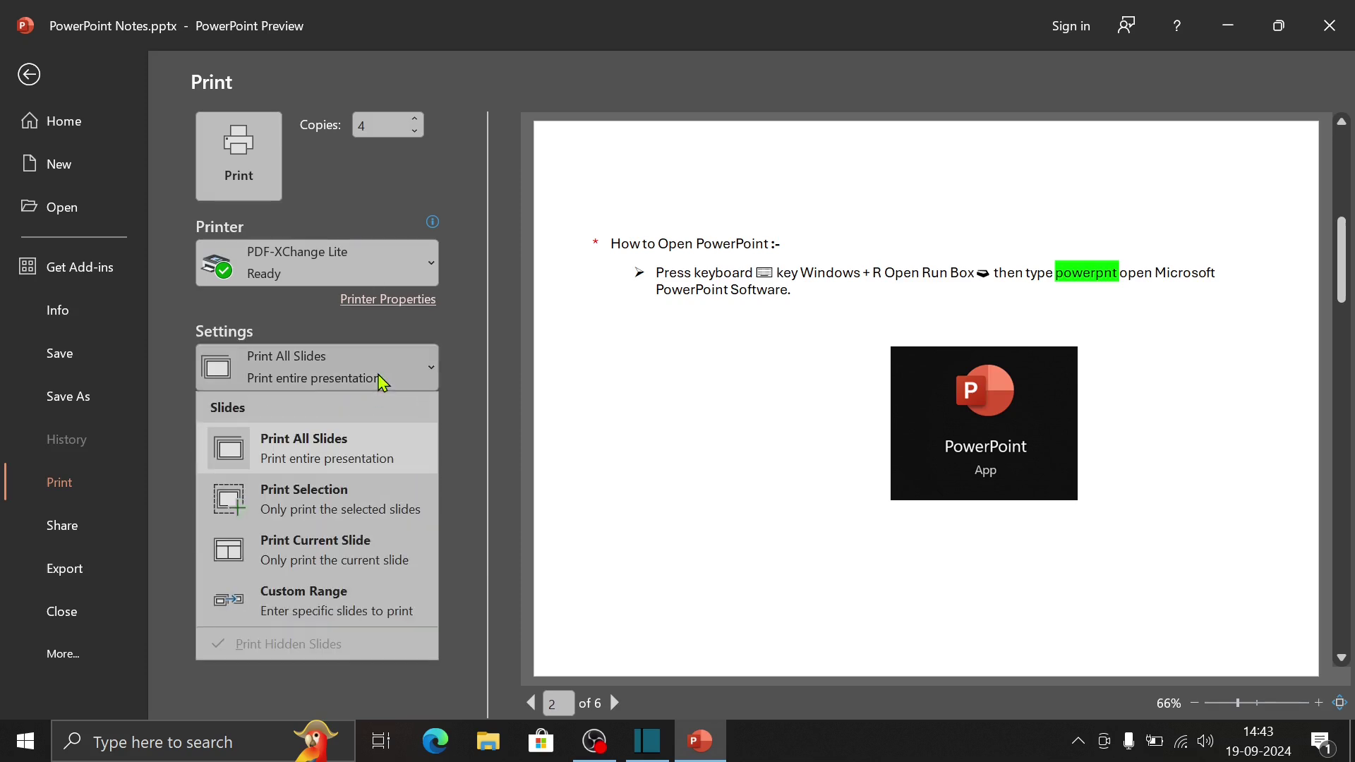
pyautogui.click(378, 376)
pyautogui.click(309, 407)
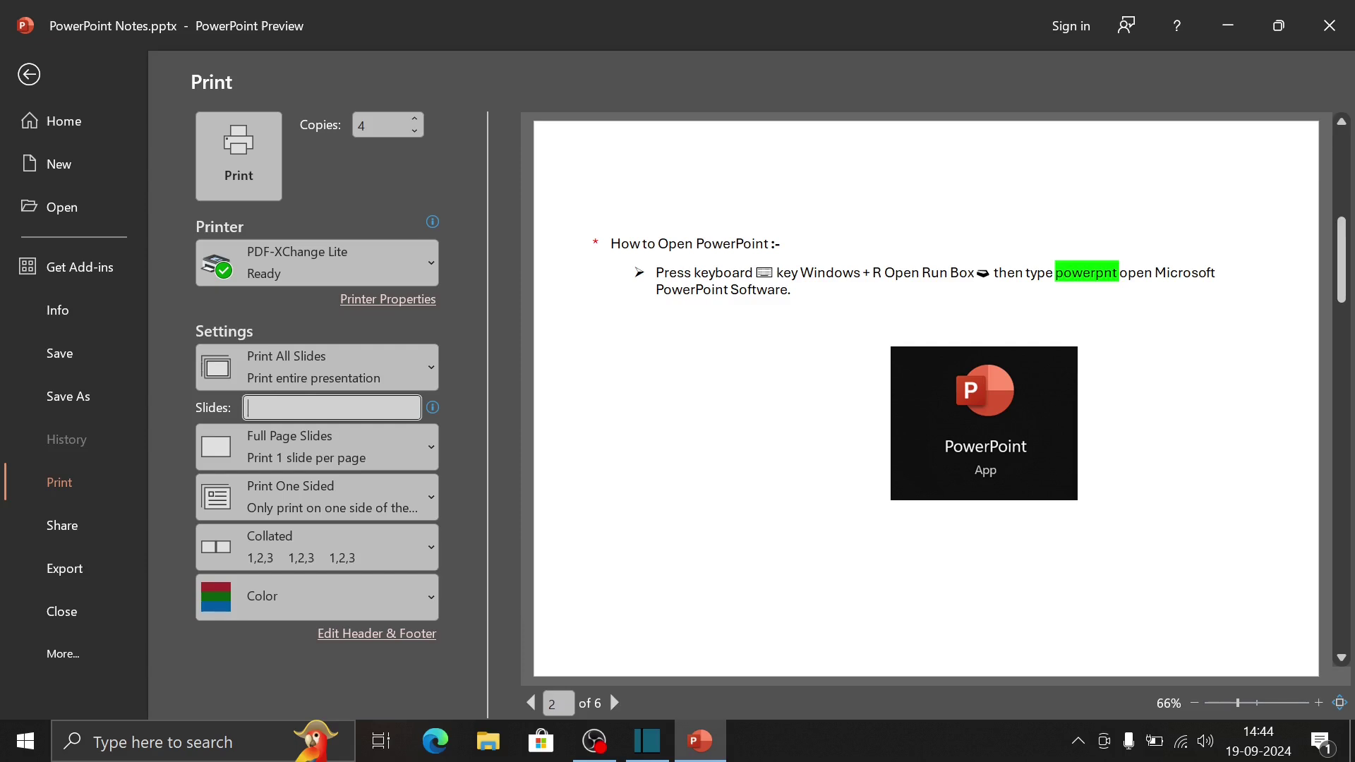
pyautogui.write('2')
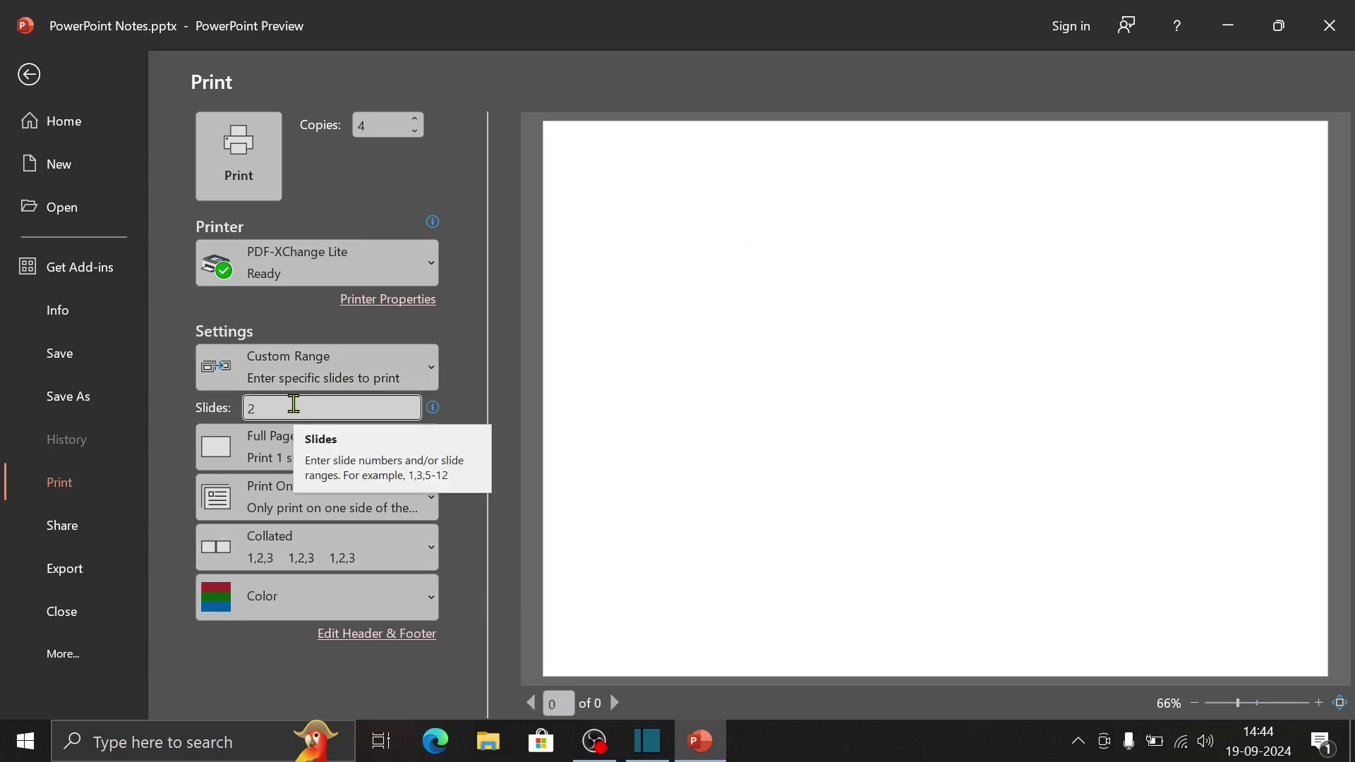
pyautogui.write(',3,4,6')
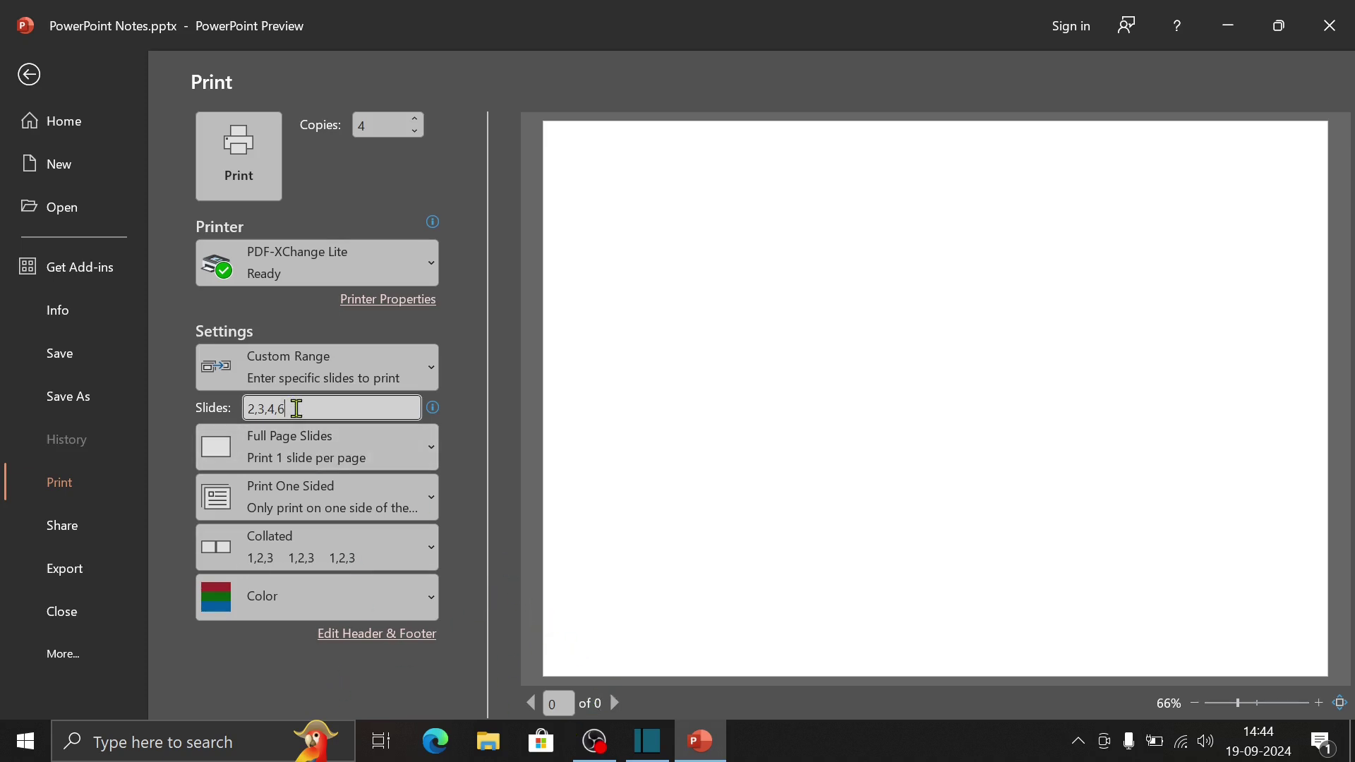
pyautogui.moveTo(296, 408); pyautogui.dragTo(177, 418)
pyautogui.press('BackSpace')
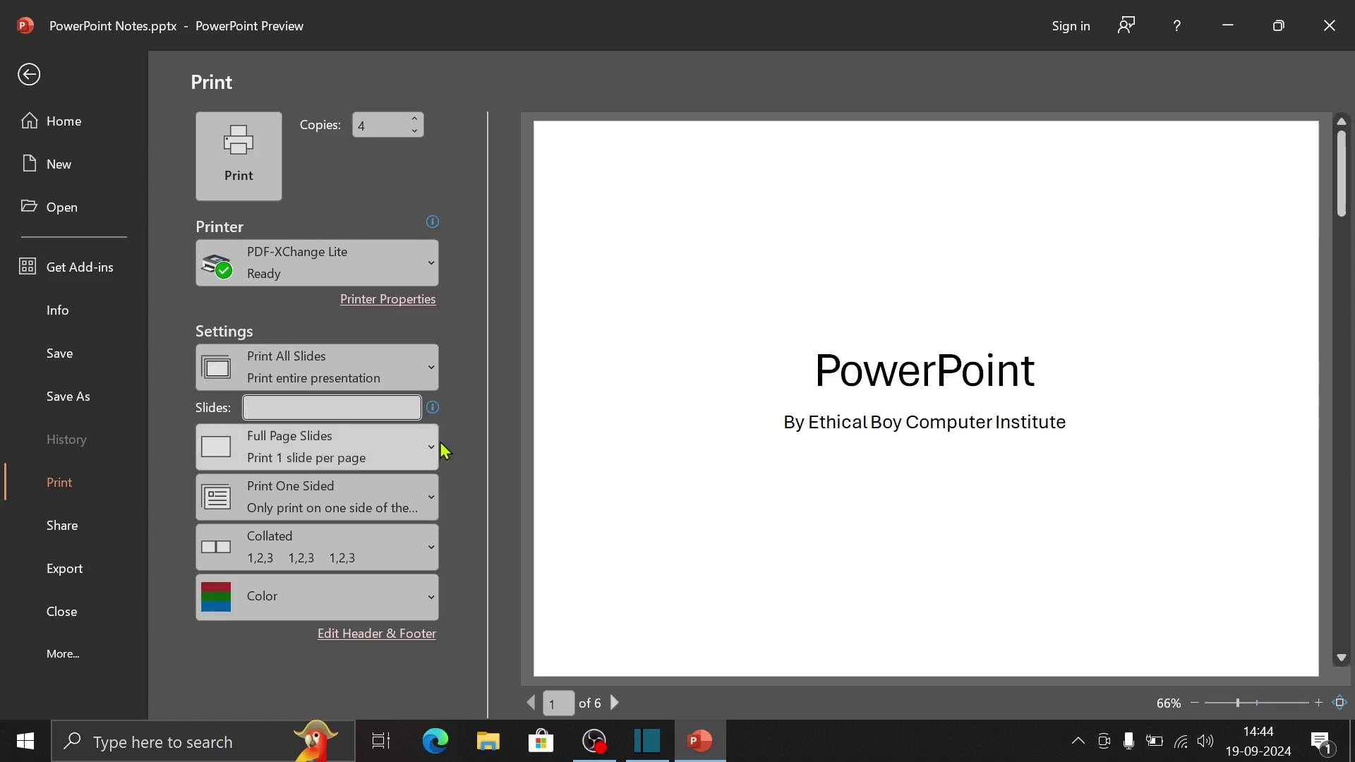
pyautogui.press('Tab')
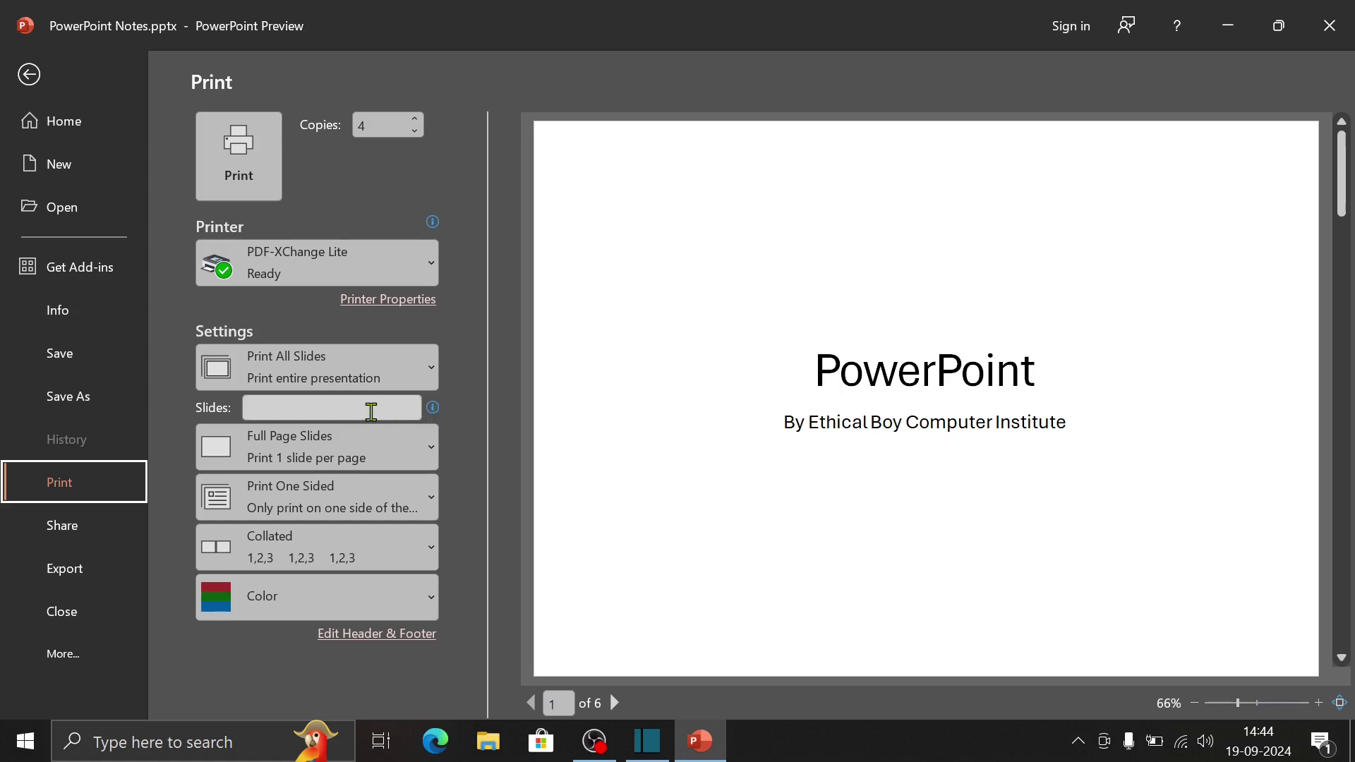
# Choose Print Current Slide, then enter the custom slide range 1,3,5,6 and print
pyautogui.click(374, 385)
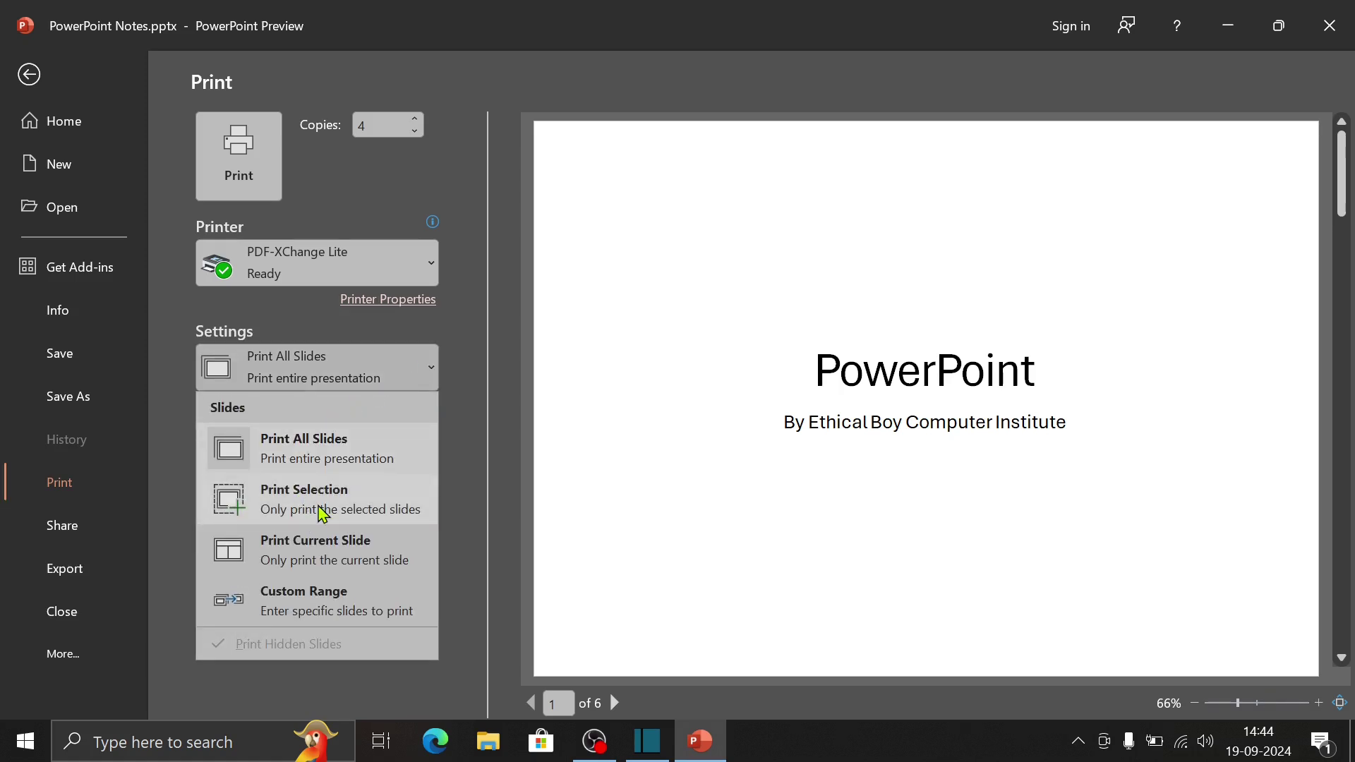
pyautogui.click(324, 557)
pyautogui.click(307, 406)
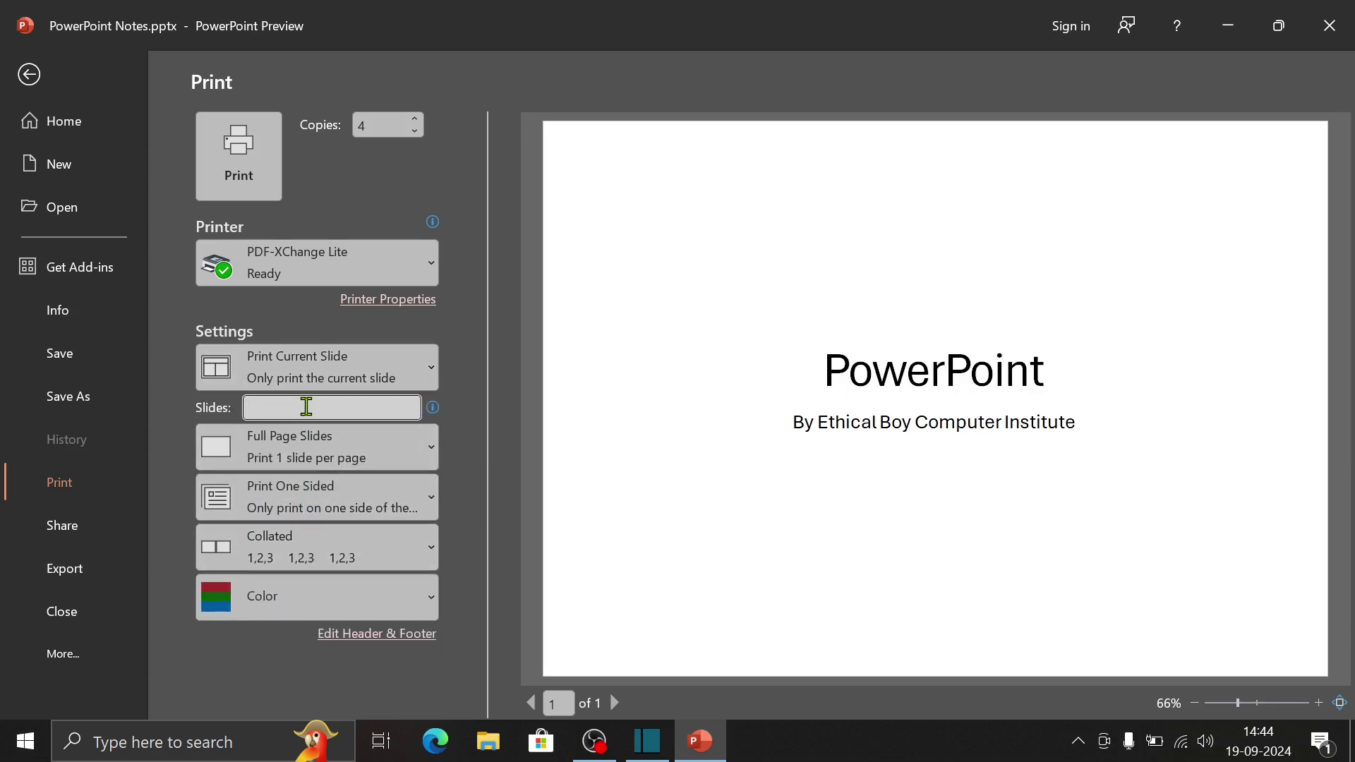
pyautogui.write('1,3,5,6')
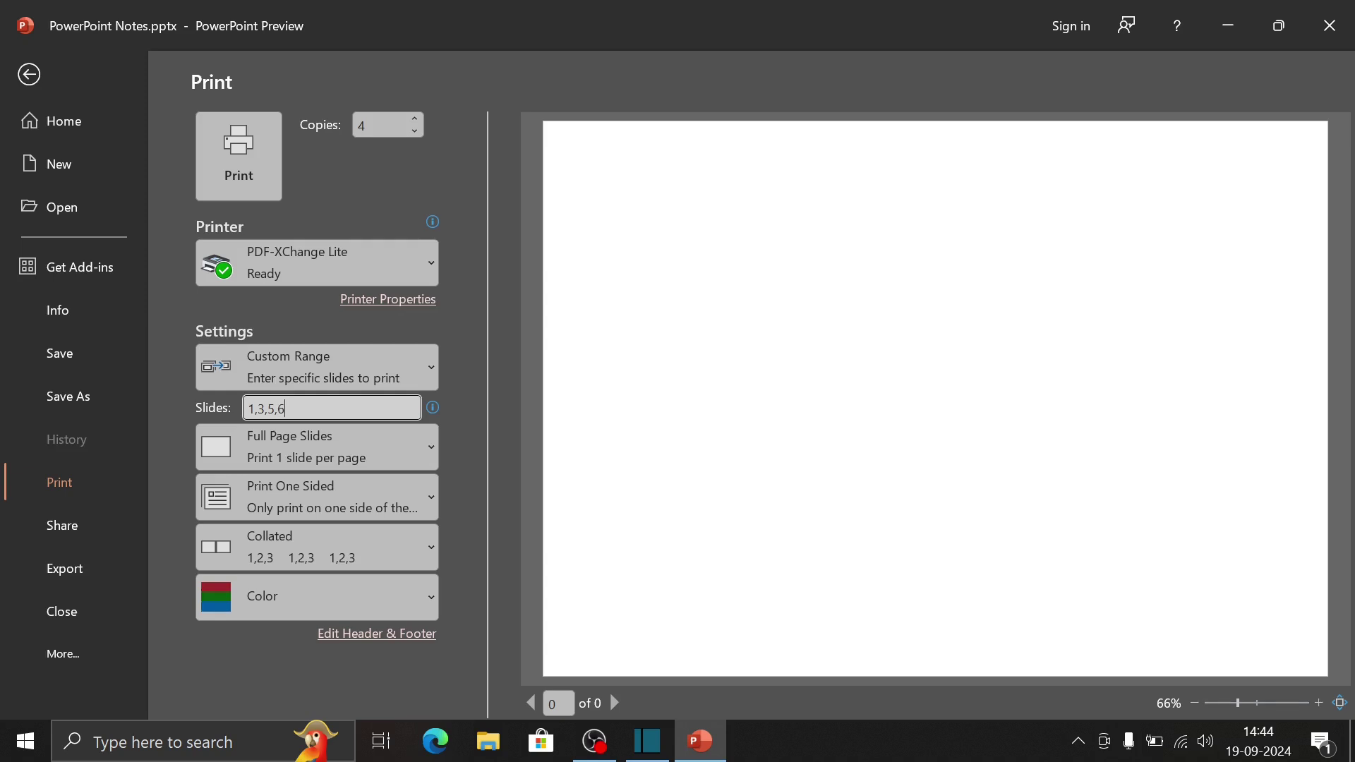
pyautogui.press('Escape')
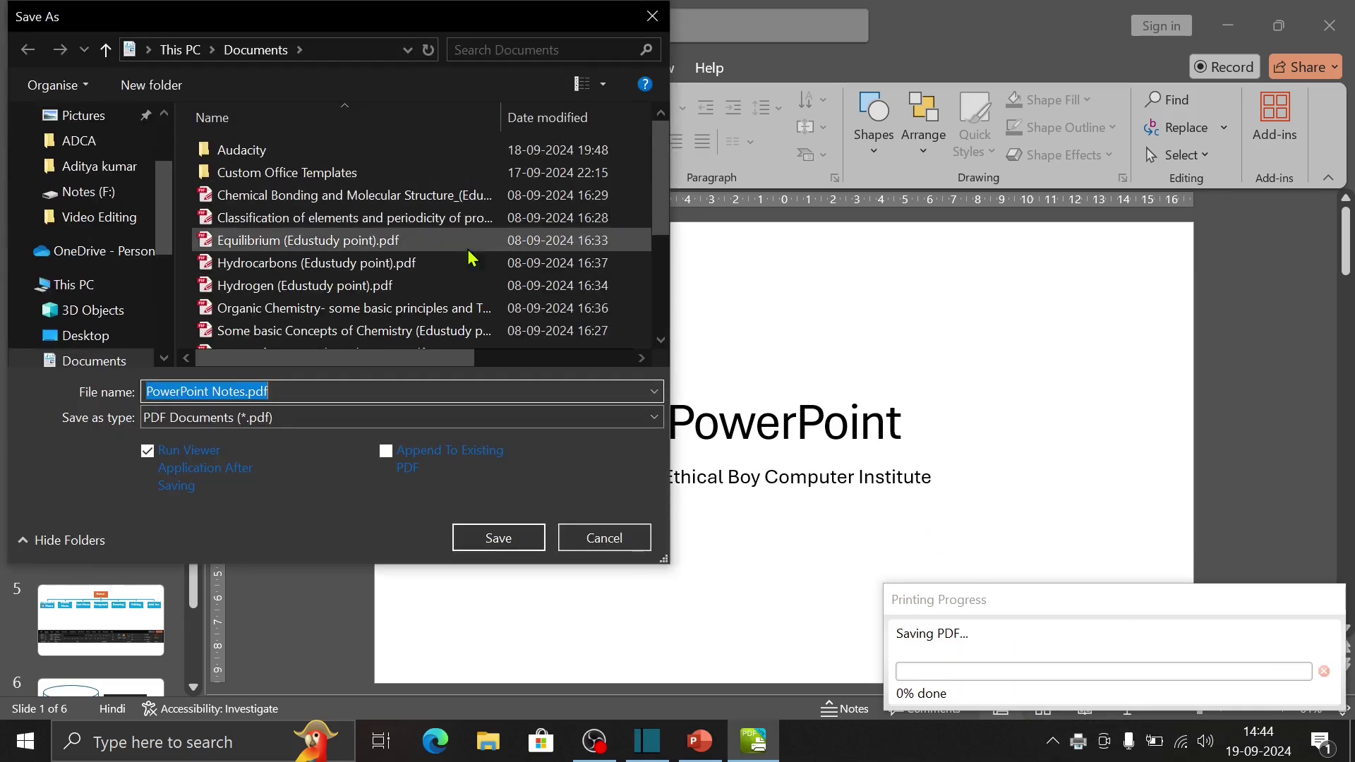
# Cancel the PowerPoint Notes.pdf Save As dialog and return to the backstage Home page
pyautogui.click(652, 16)
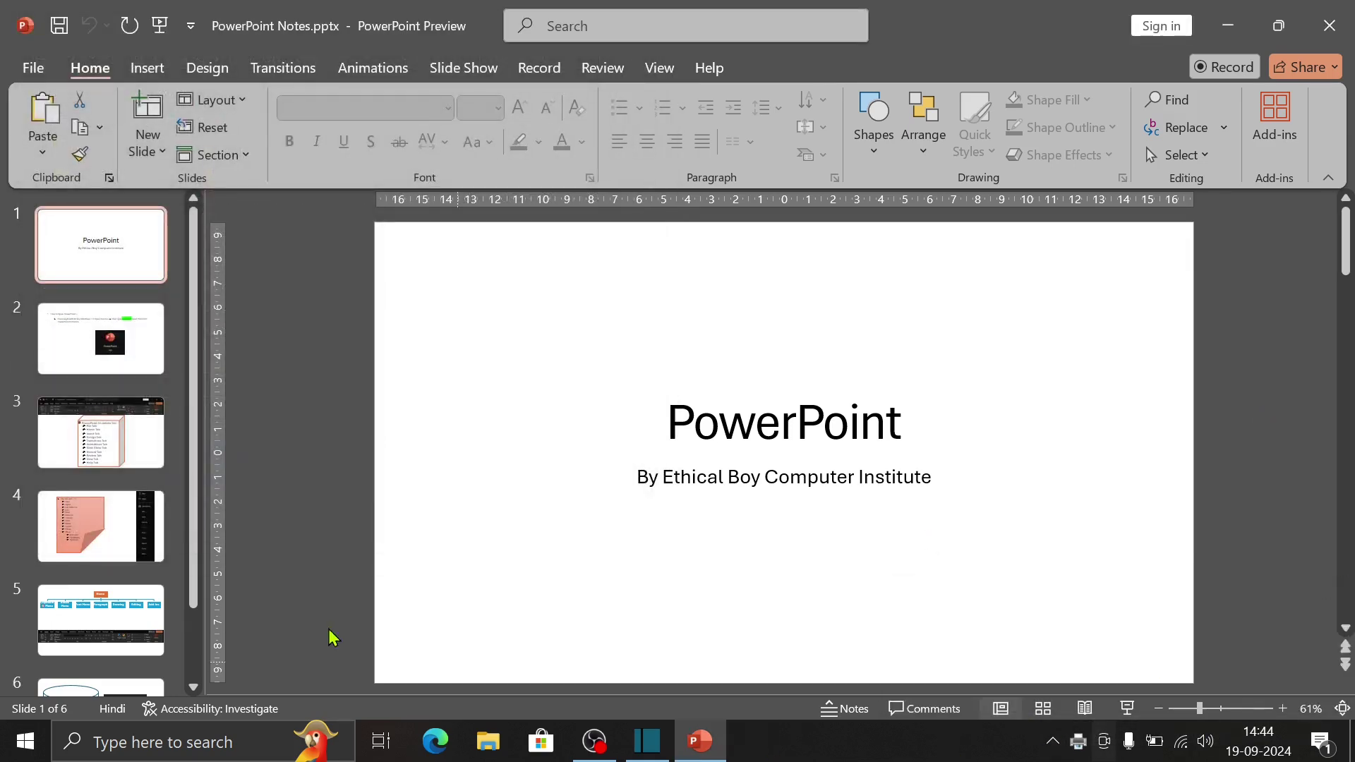
pyautogui.click(34, 67)
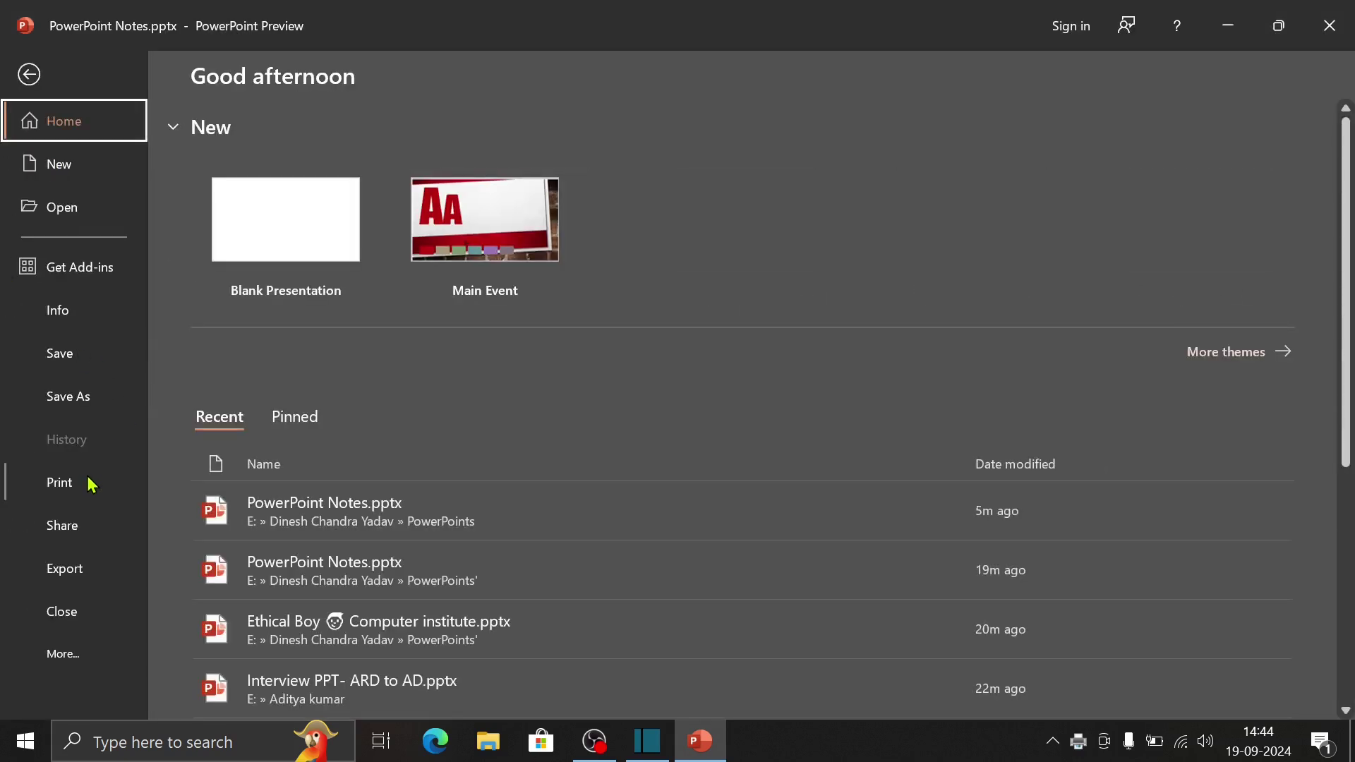
# Open Share twice, closing its sign-in prompt each time, and end on the backstage Home page
pyautogui.click(86, 526)
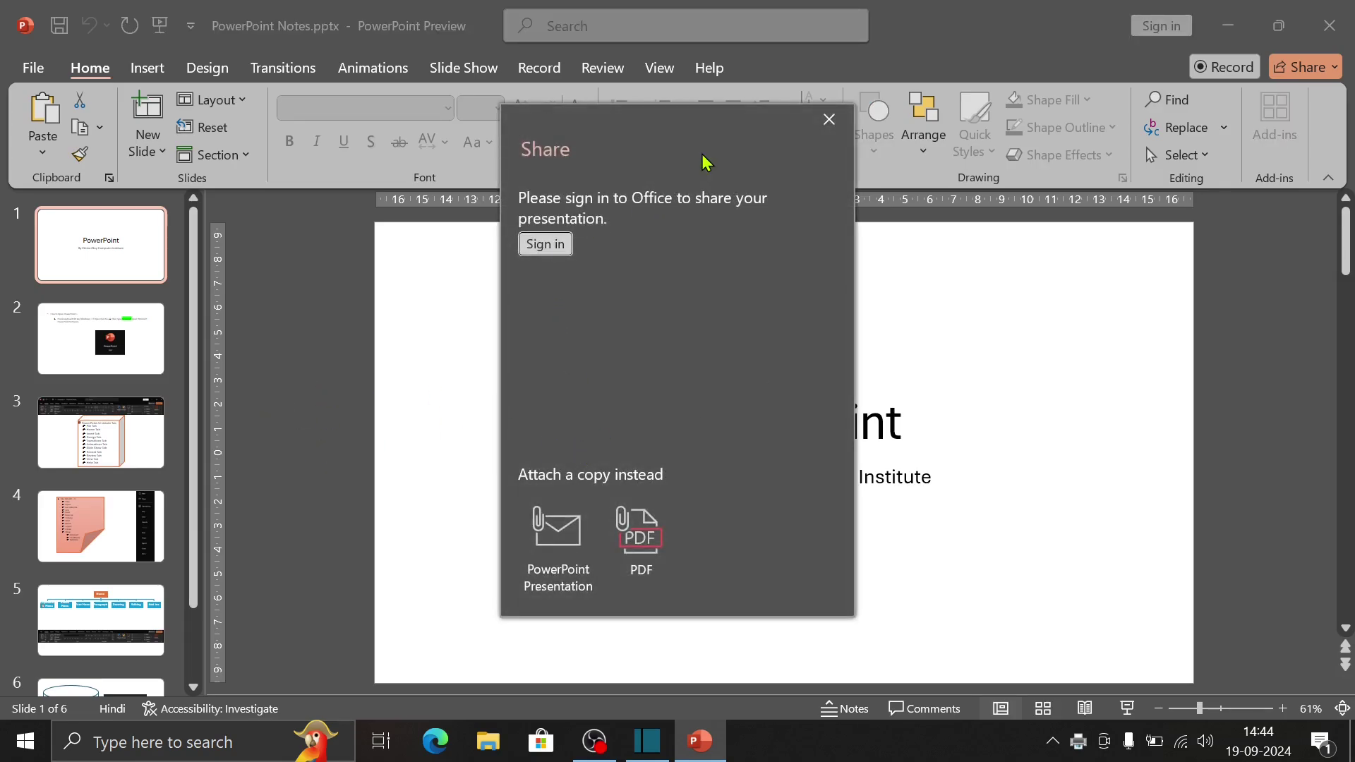
pyautogui.click(829, 120)
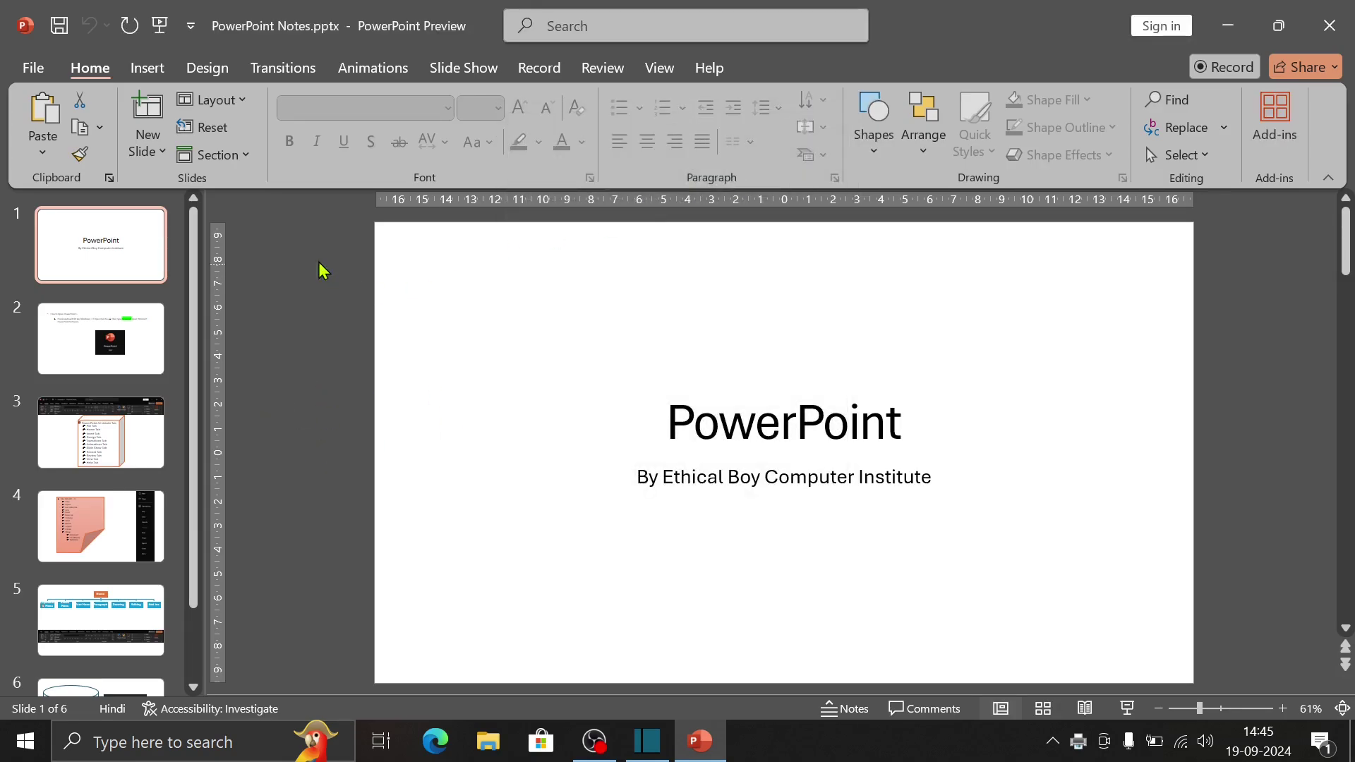
pyautogui.click(31, 71)
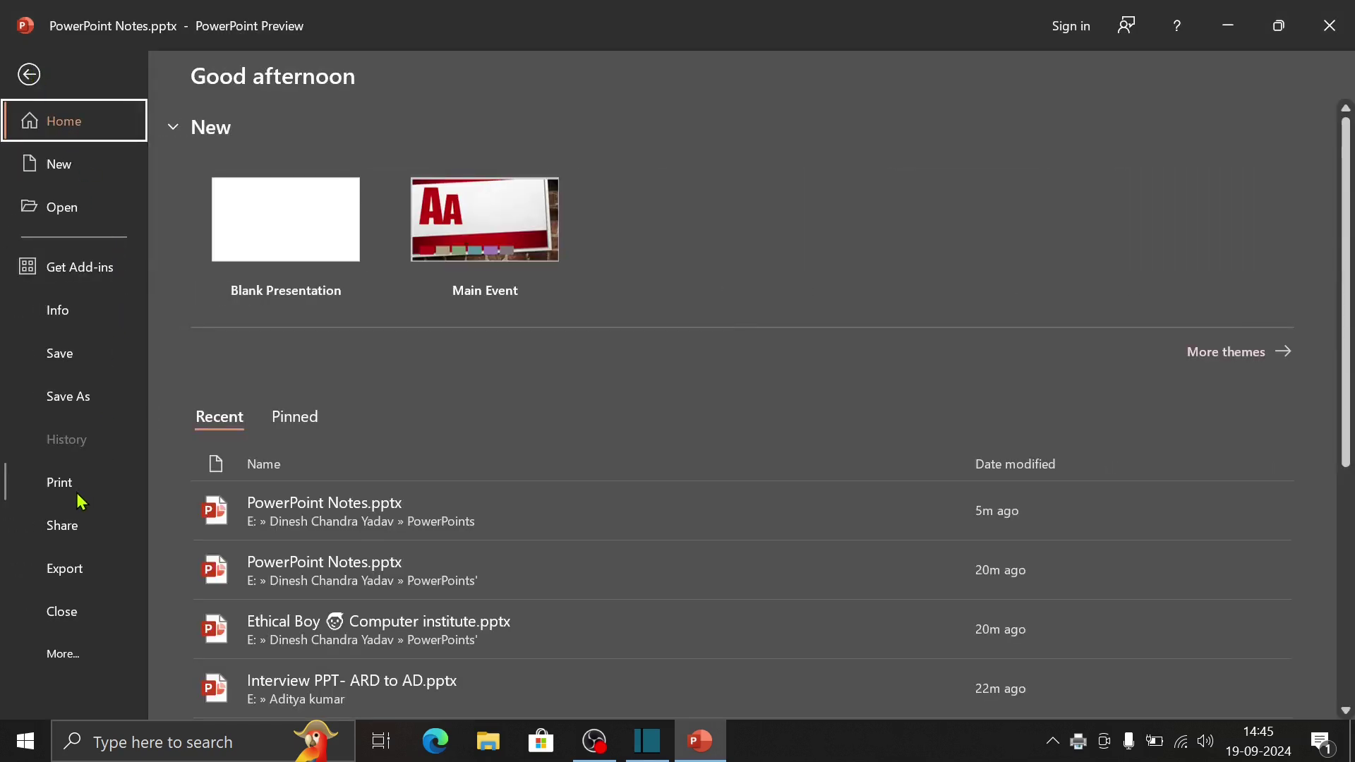
pyautogui.click(48, 530)
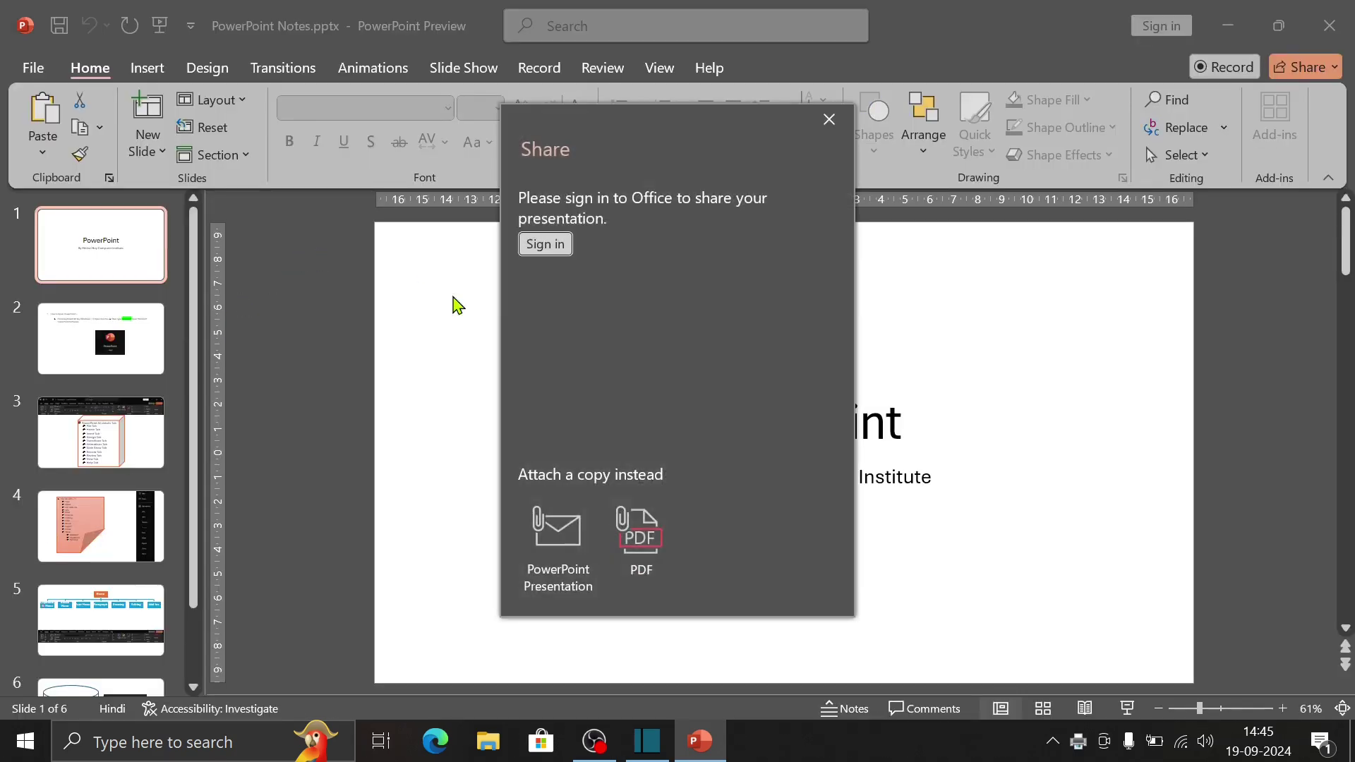
pyautogui.click(829, 122)
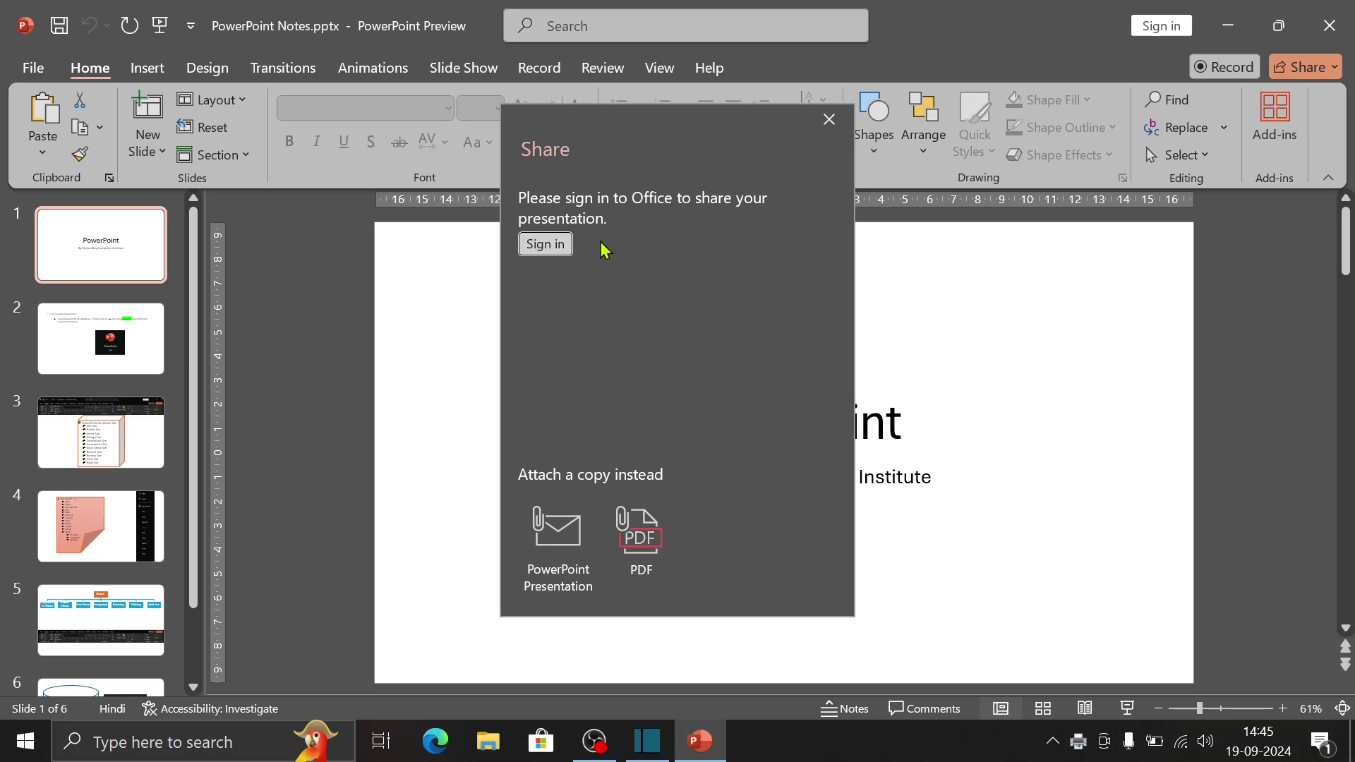
pyautogui.click(39, 74)
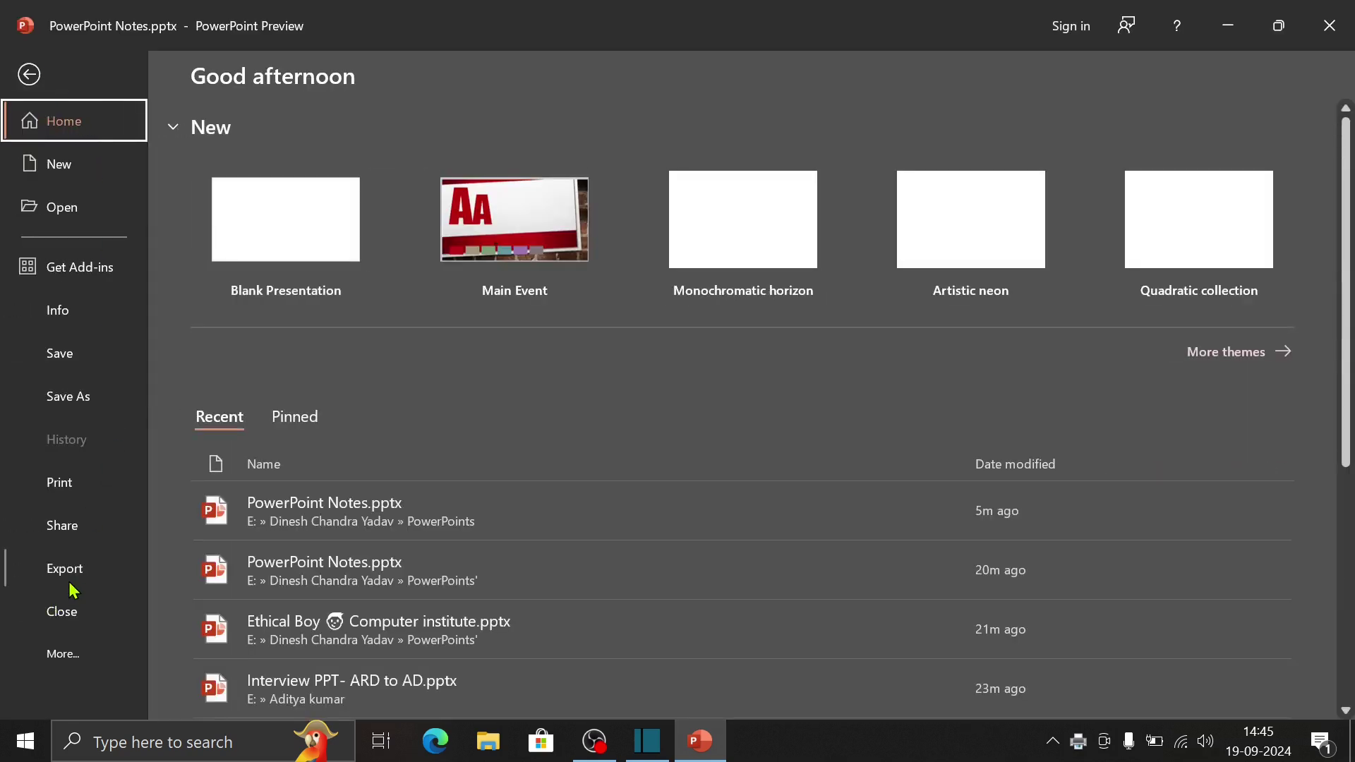
pyautogui.click(29, 72)
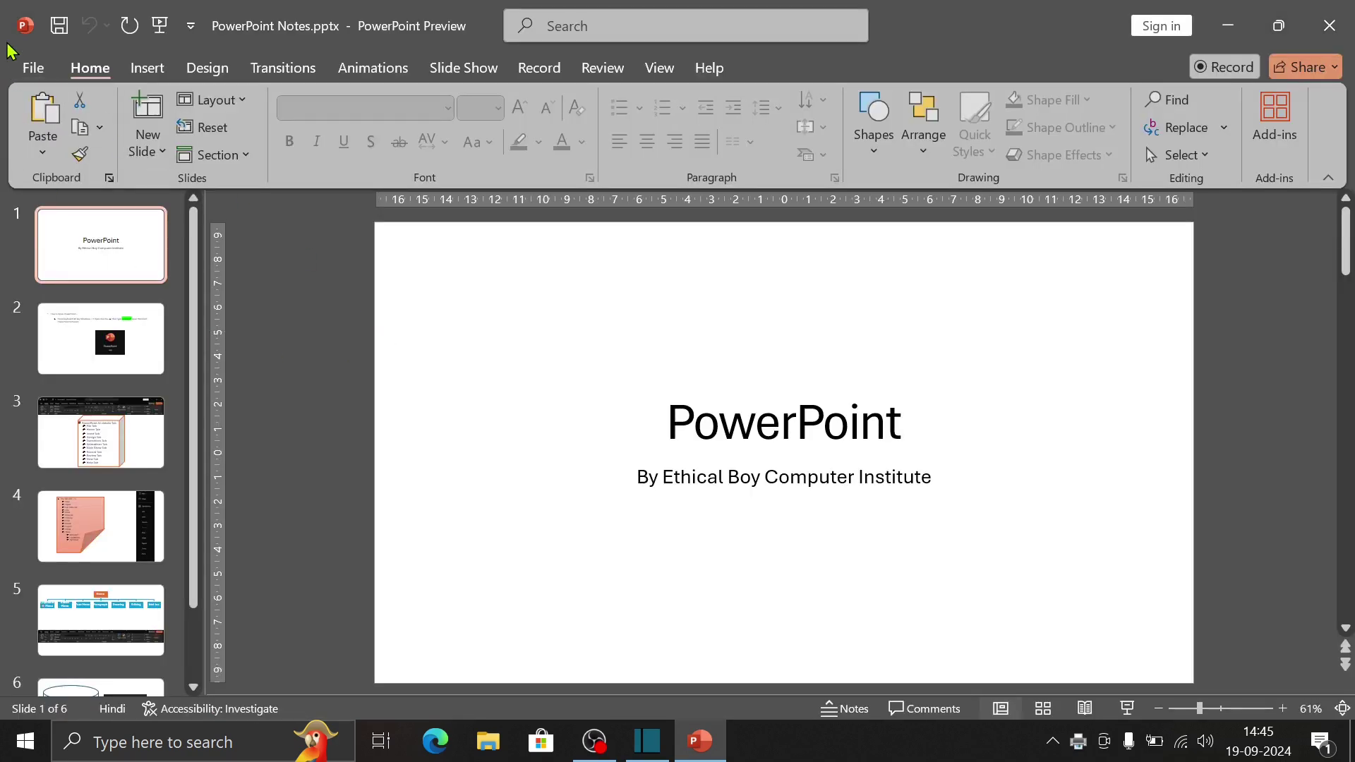
pyautogui.click(28, 68)
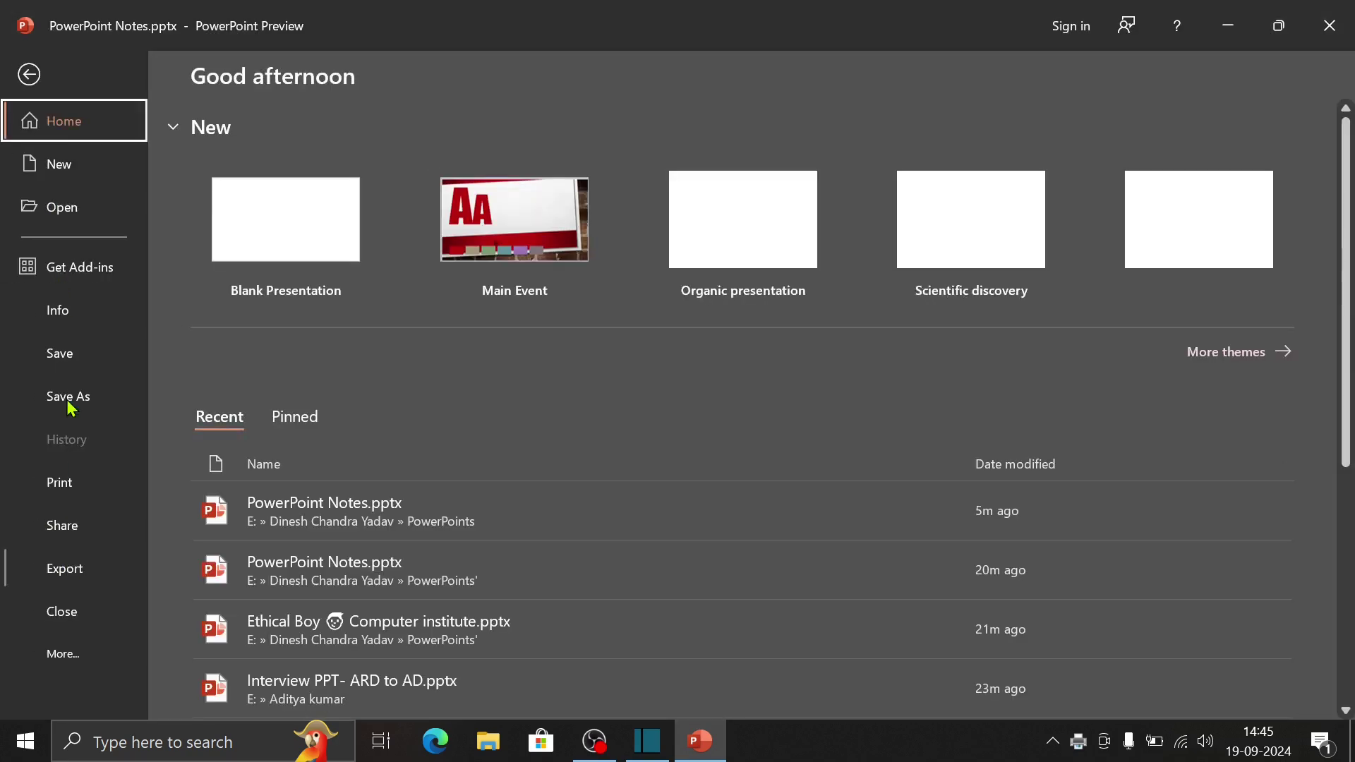
# Exit backstage, jump to slide 6 with End, then scroll back up to slide 1
pyautogui.click(28, 74)
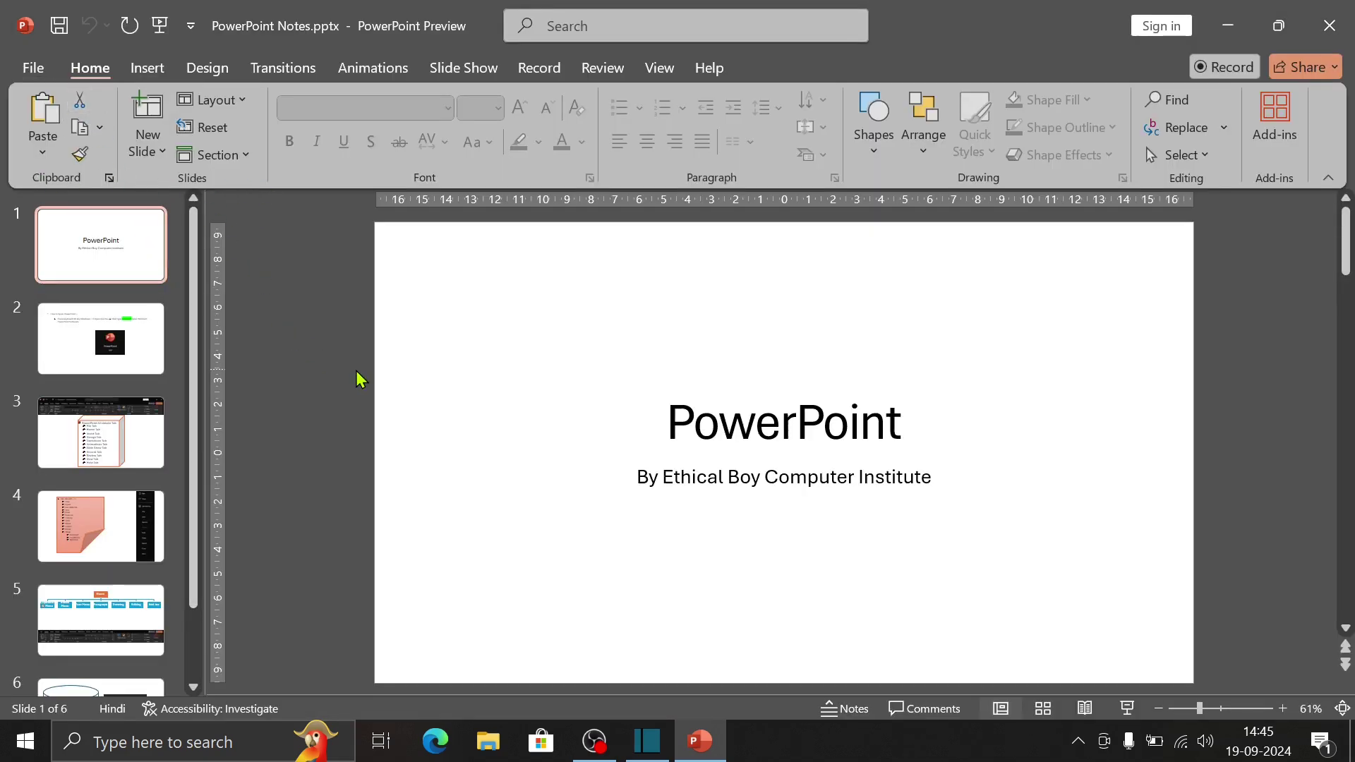
pyautogui.click(415, 409)
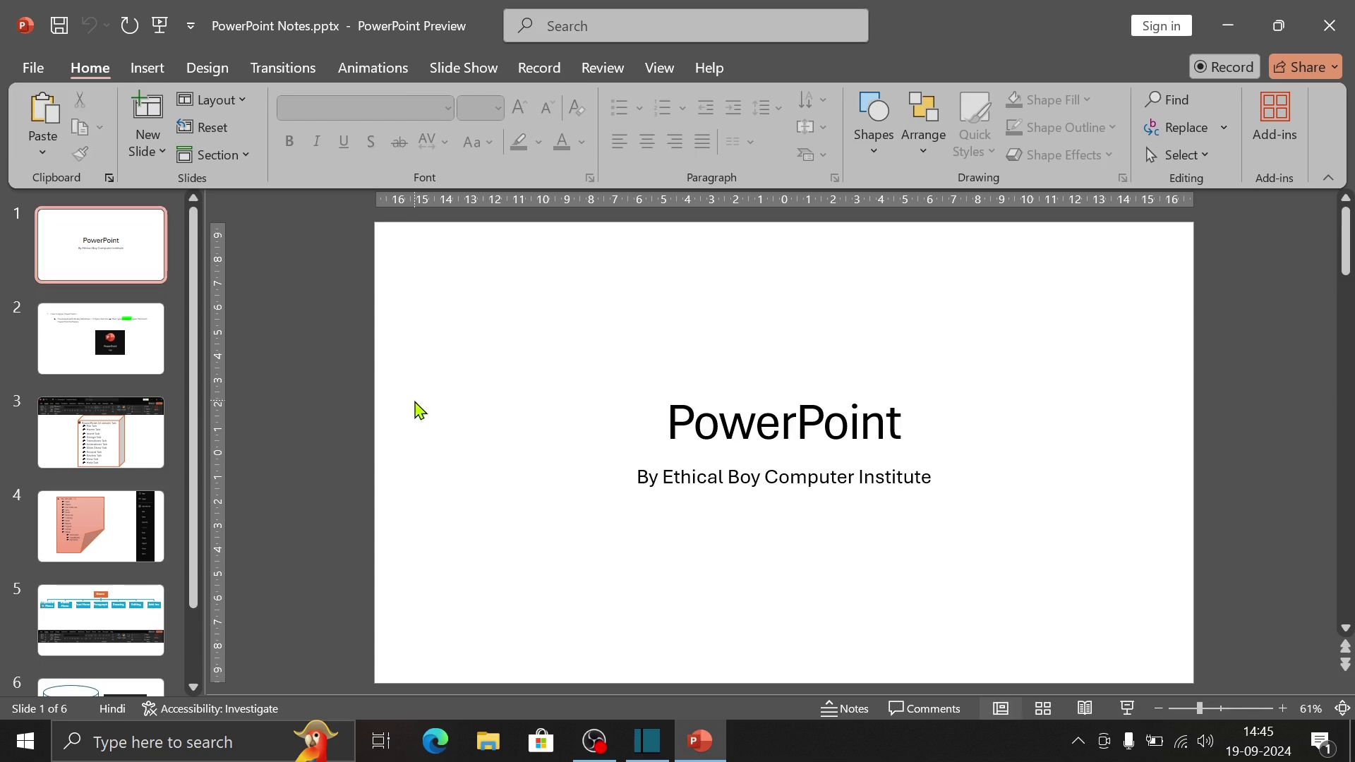
pyautogui.press('End')
pyautogui.scroll(1, 415, 408)
pyautogui.scroll(1, 415, 409)
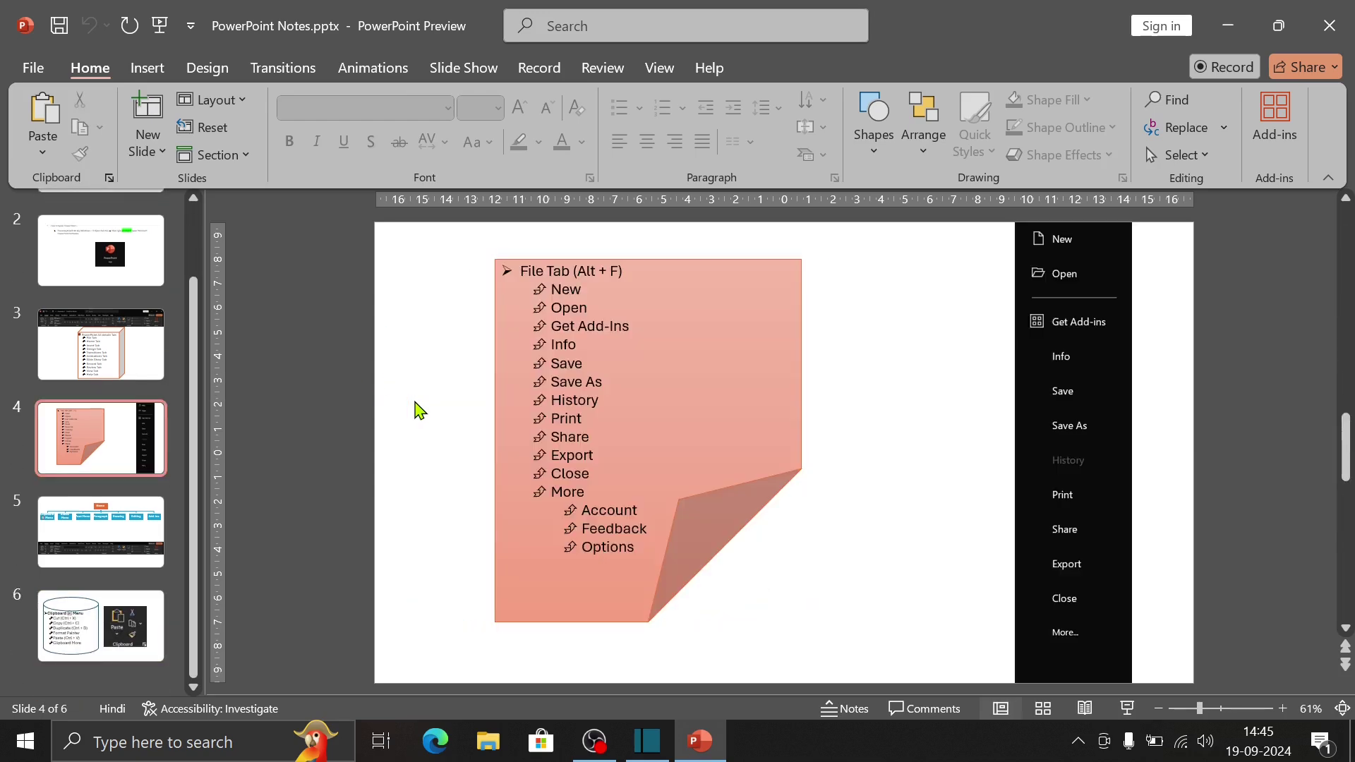
pyautogui.scroll(3, 415, 409)
pyautogui.scroll(-2, 417, 408)
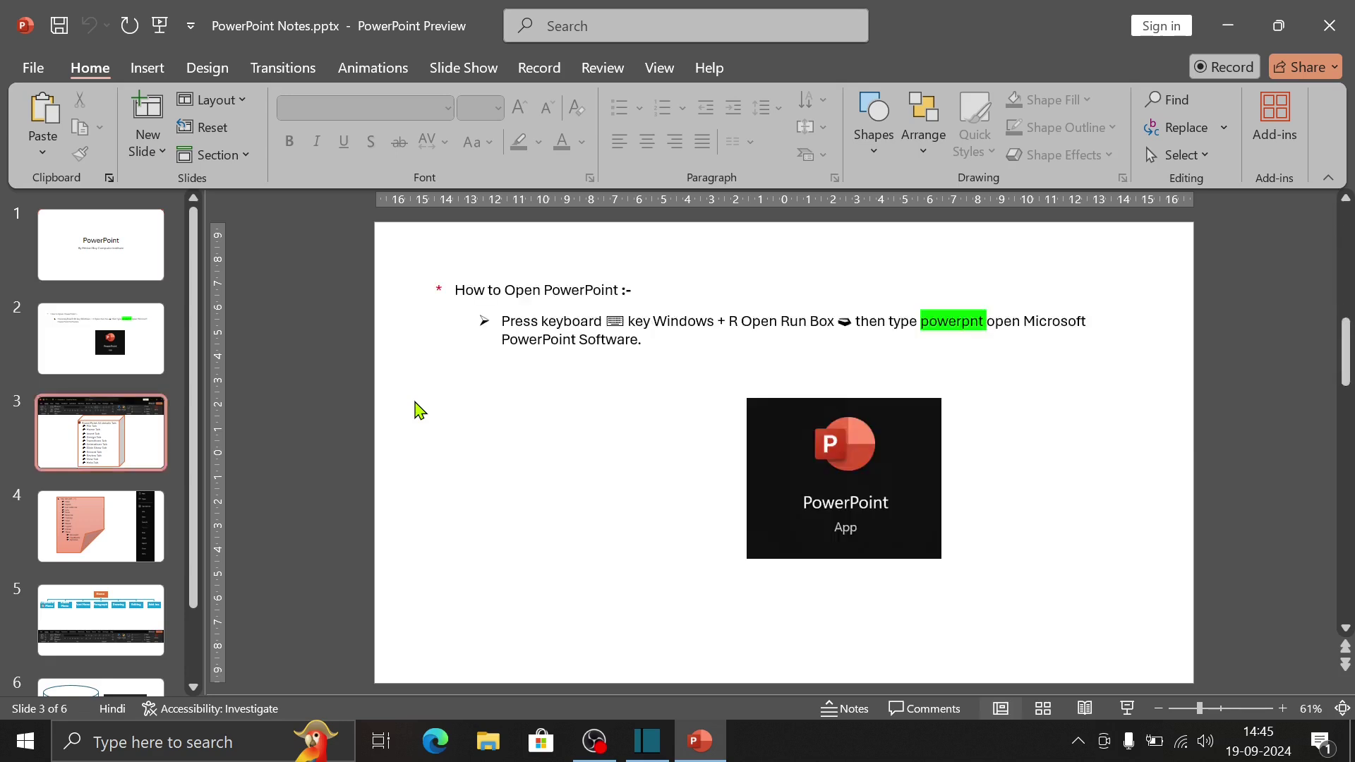
pyautogui.scroll(-1, 417, 408)
pyautogui.scroll(3, 416, 408)
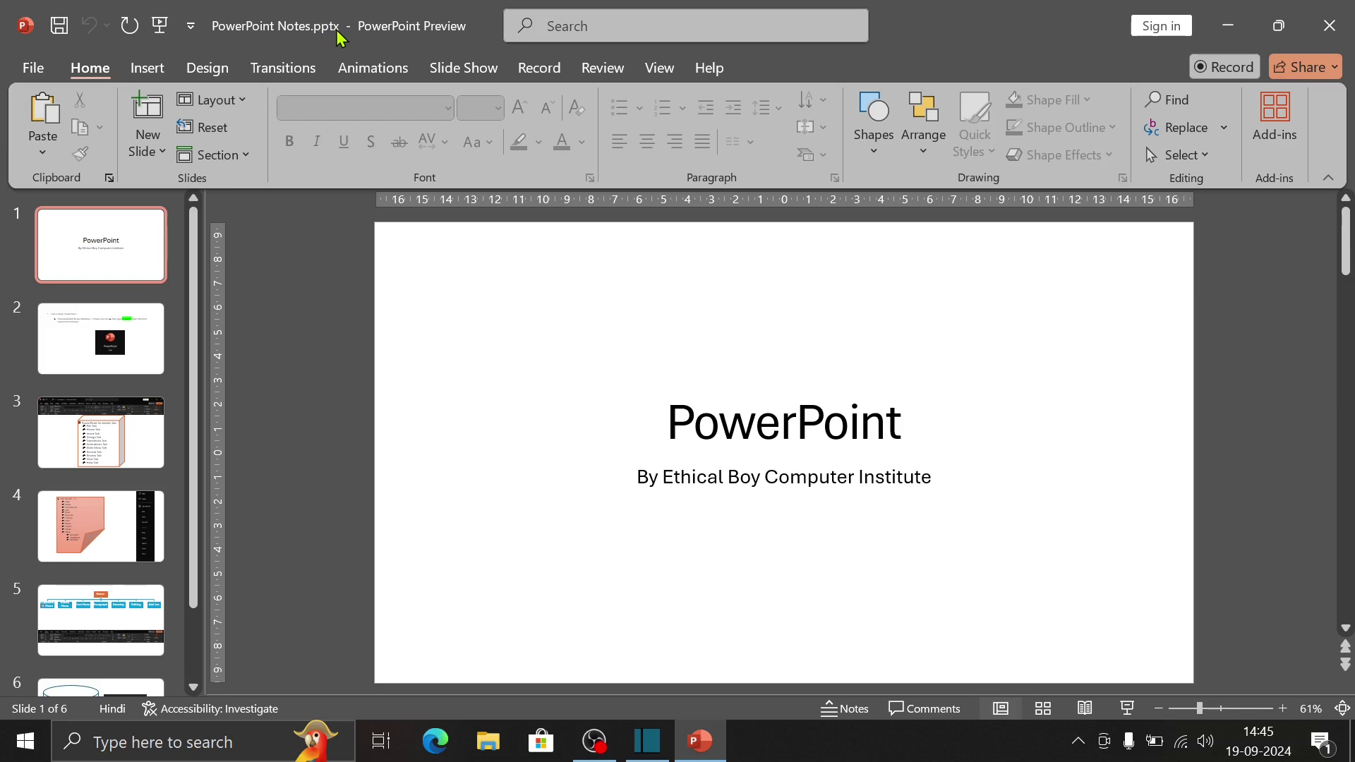
# Start a PDF/XPS export from the Export page, proposing PowerPoint Notes.pdf in the PowerPoints folder
pyautogui.click(52, 65)
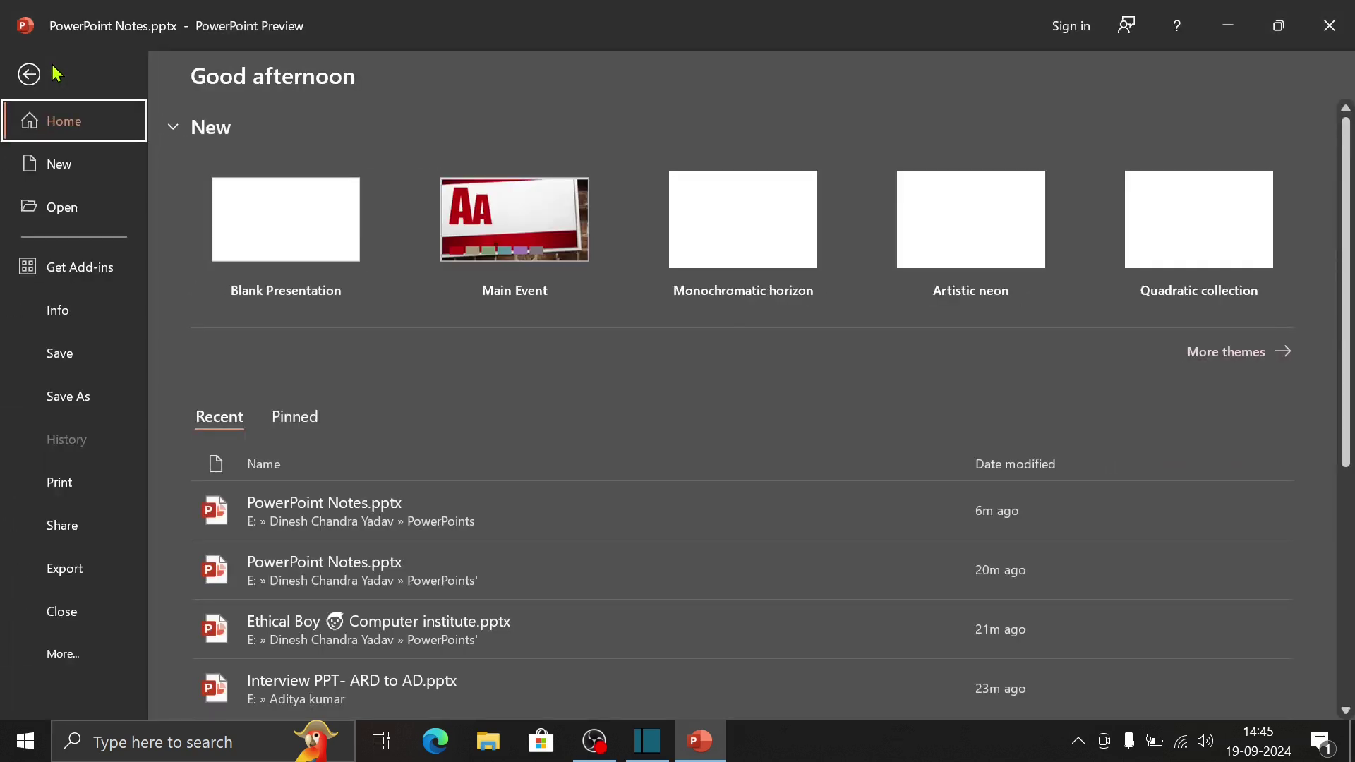
pyautogui.click(82, 564)
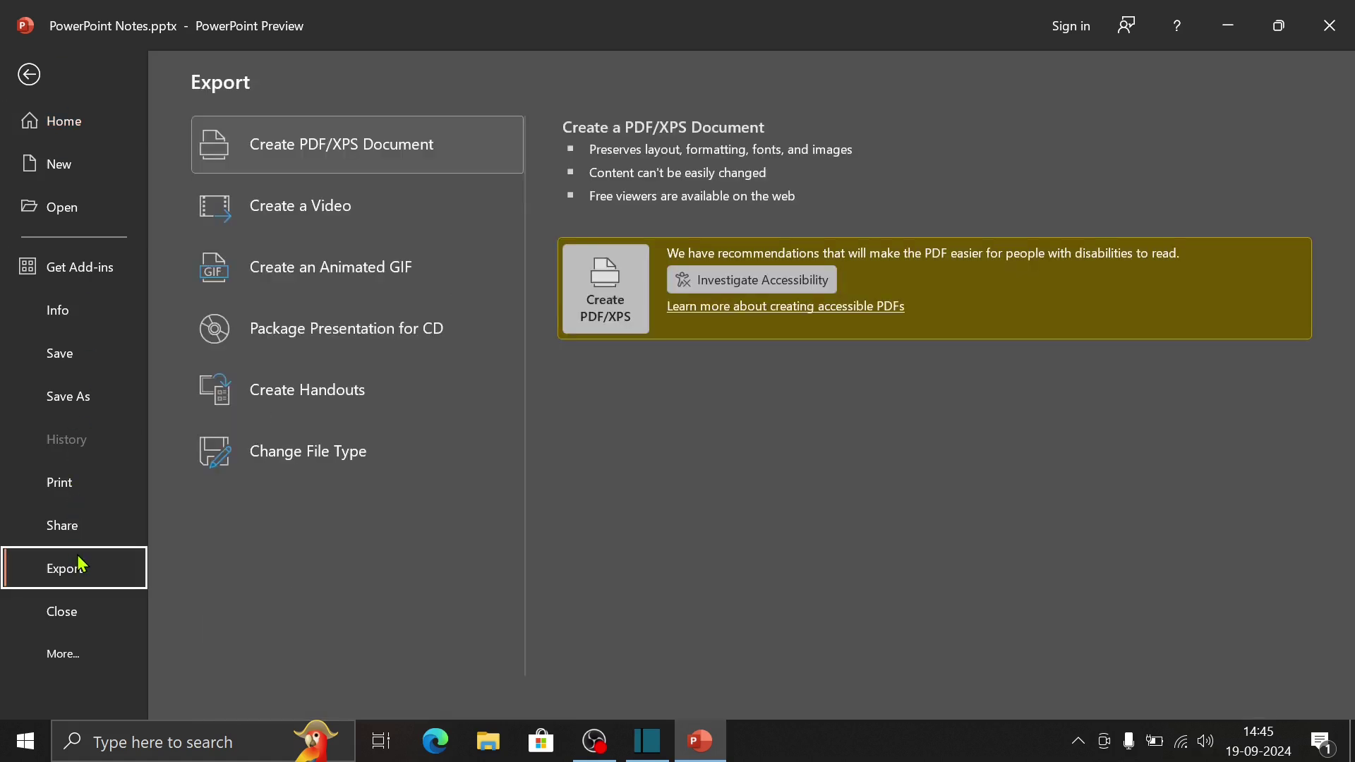
pyautogui.click(352, 161)
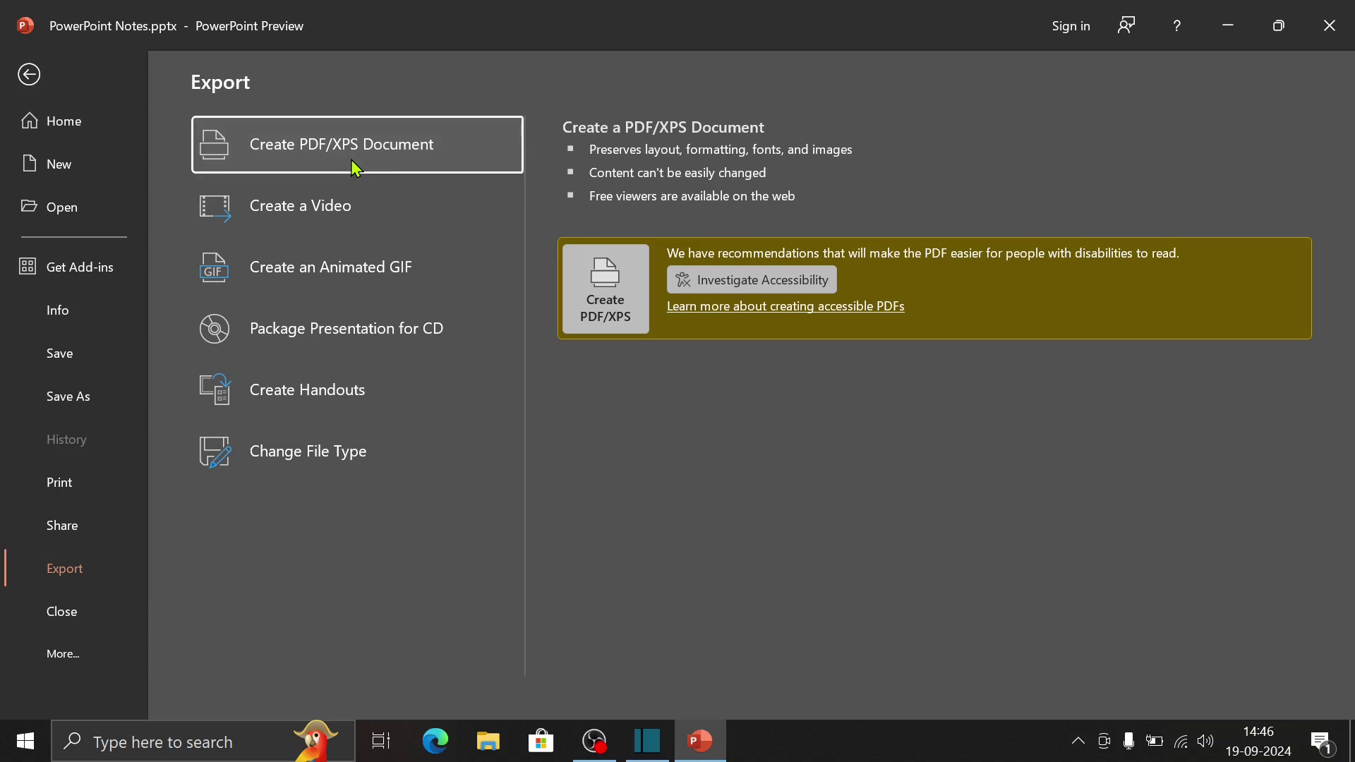
pyautogui.click(601, 291)
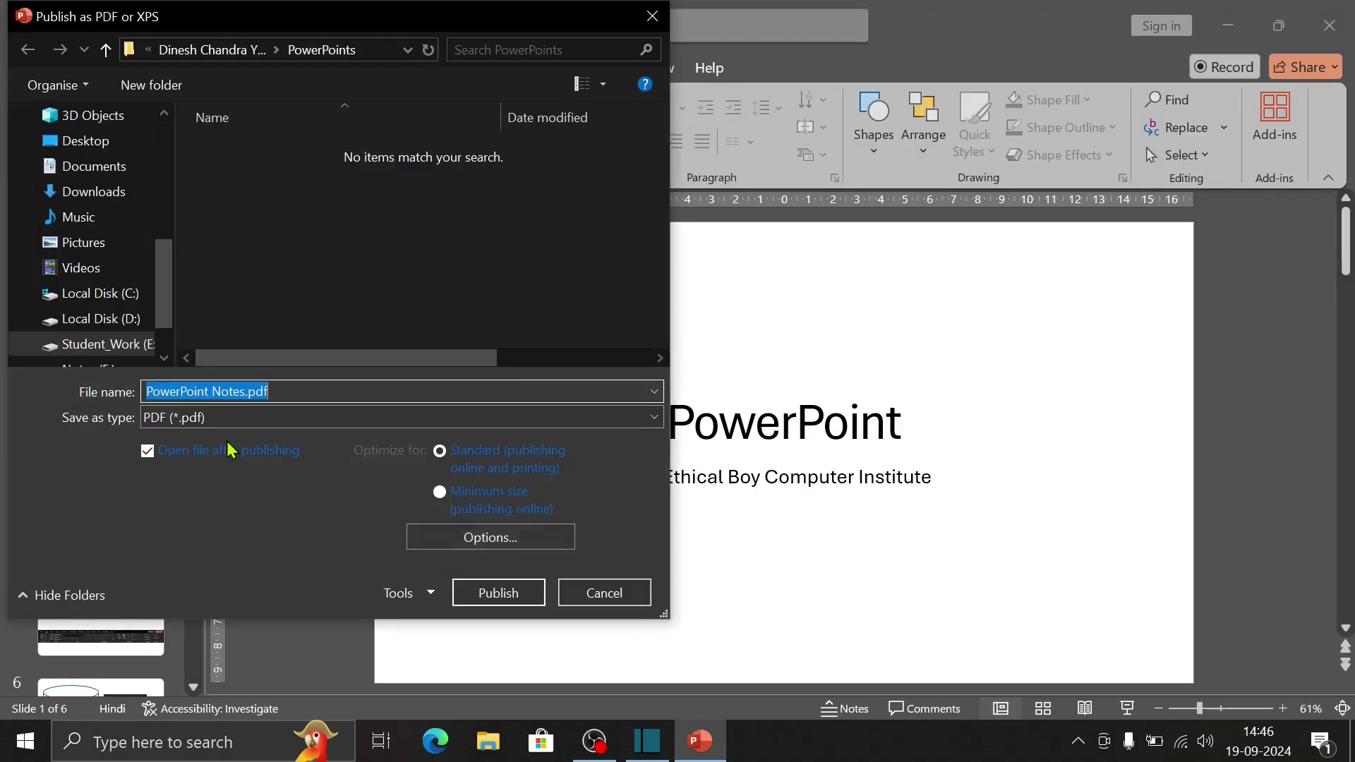
# Close the Publish as PDF or XPS dialog without publishing PowerPoint Notes.pdf
pyautogui.click(291, 396)
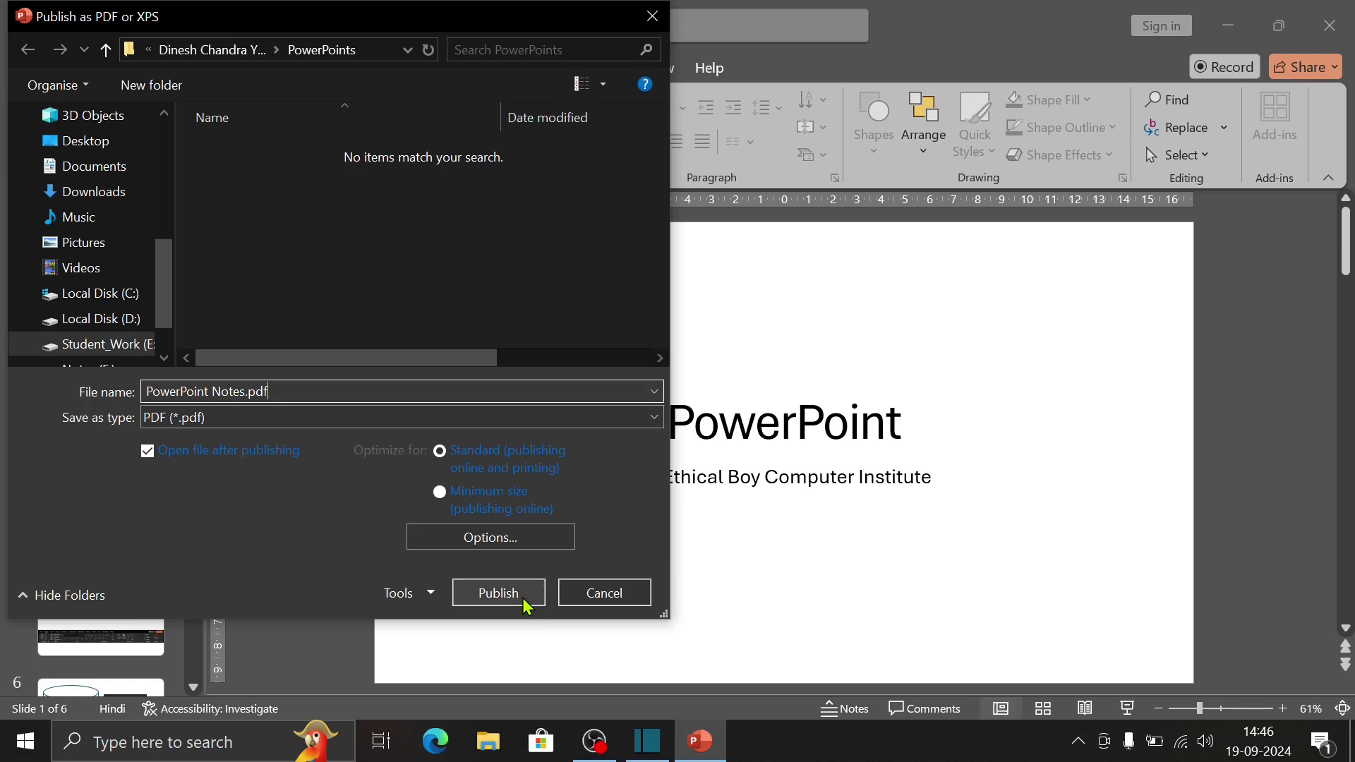
pyautogui.click(641, 15)
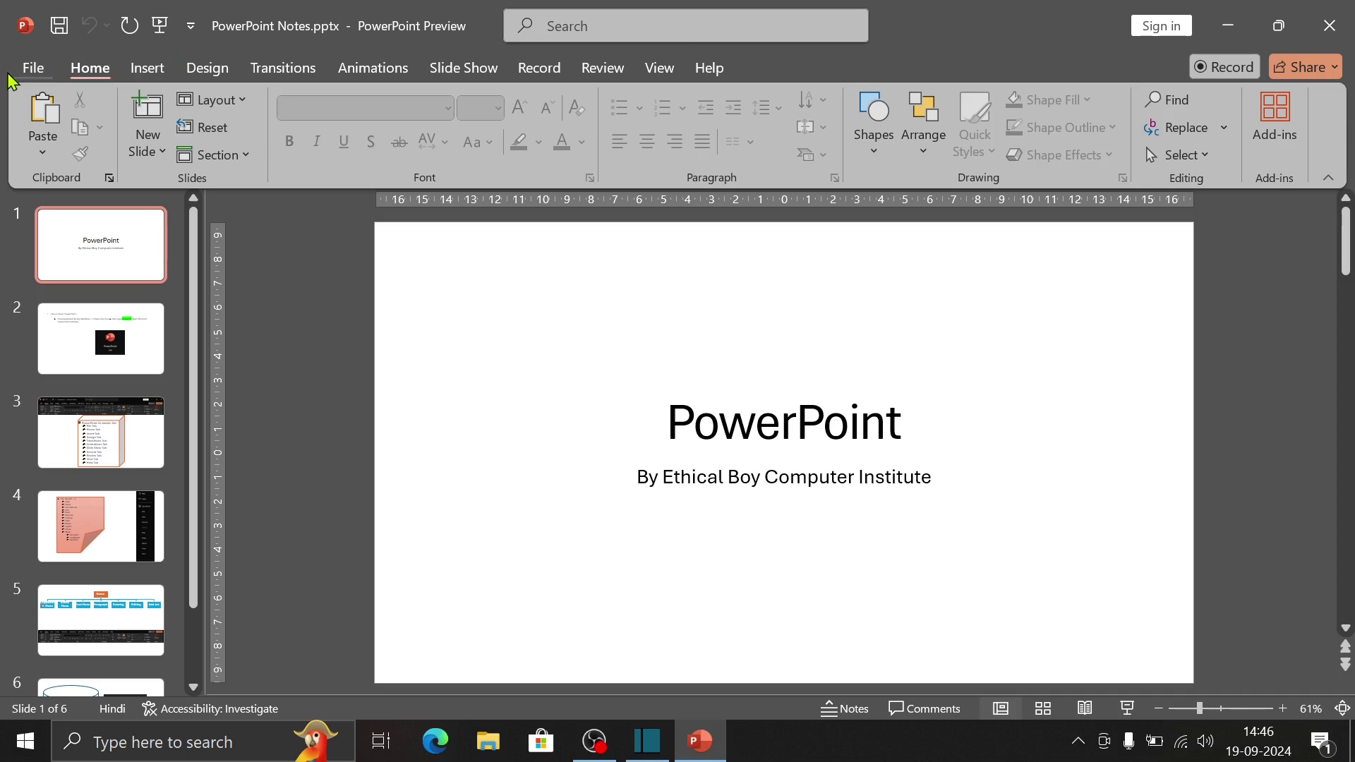
# Publish PowerPoint Notes.pdf to the PowerPoints folder via Create PDF/XPS, then close the opened PDF viewer
pyautogui.click(28, 69)
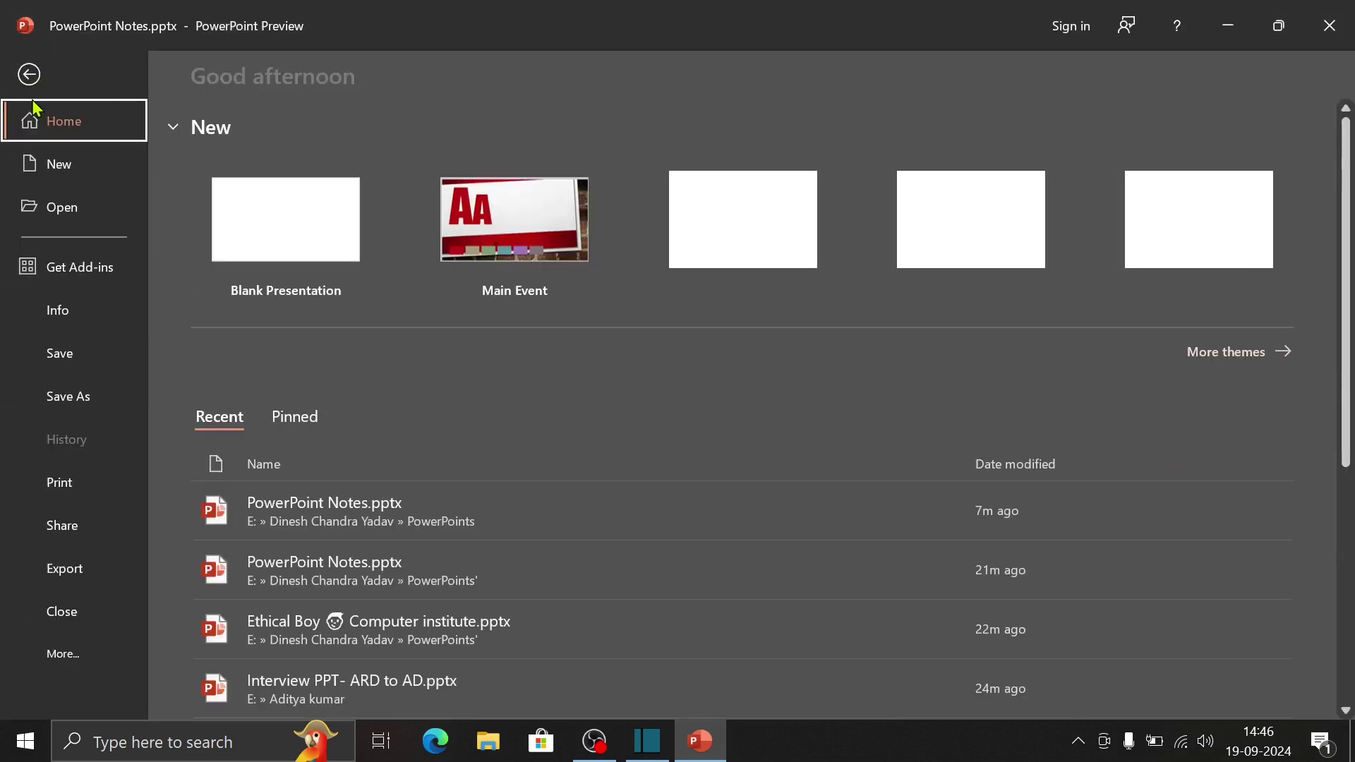
pyautogui.click(58, 584)
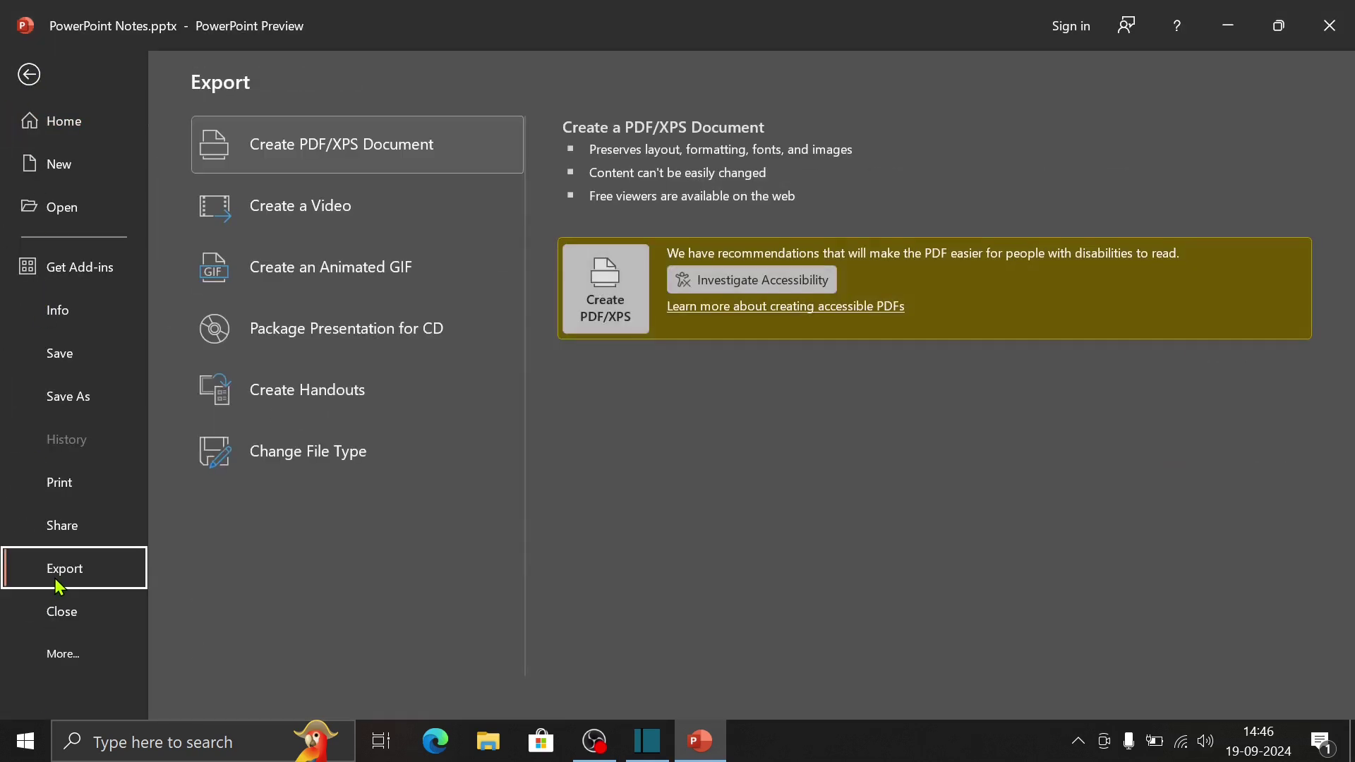
pyautogui.click(340, 155)
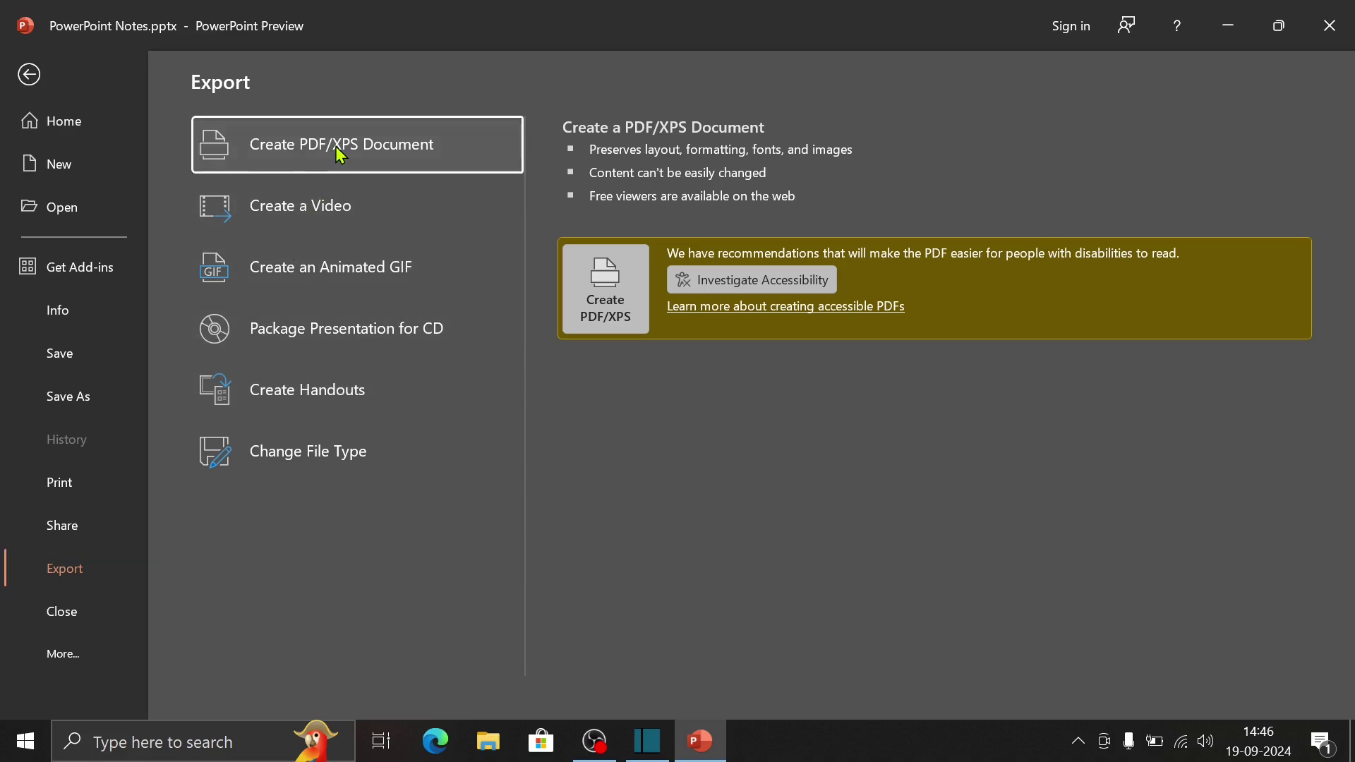
pyautogui.click(604, 311)
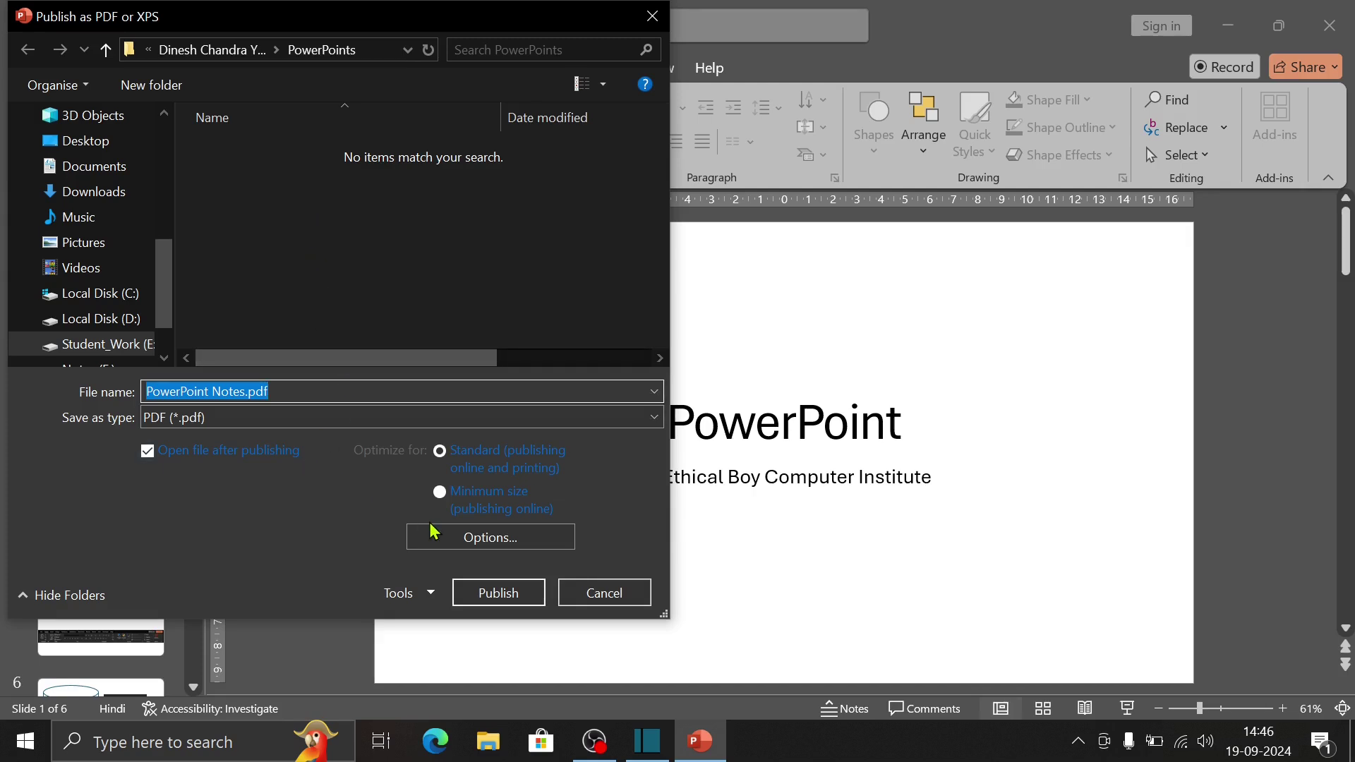
pyautogui.click(498, 592)
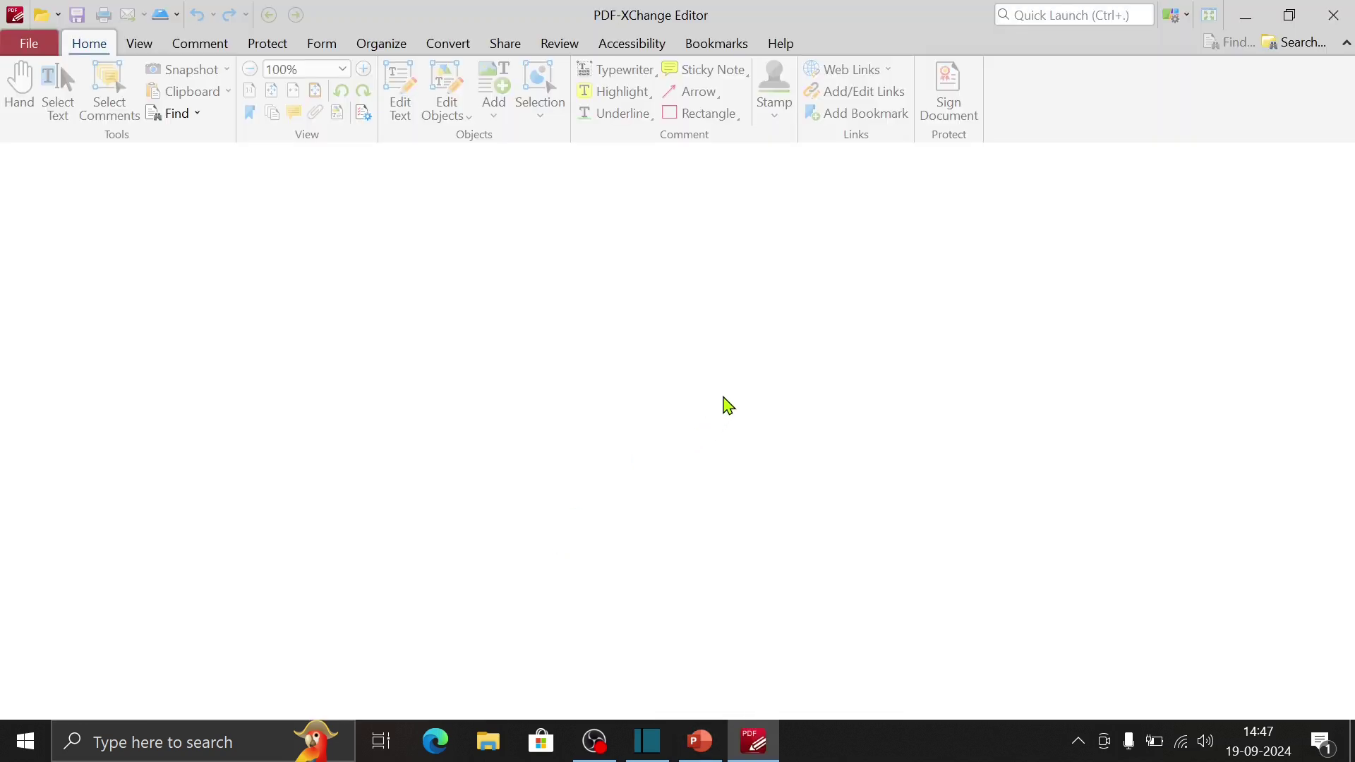
pyautogui.hotkey('alt', 'F4')
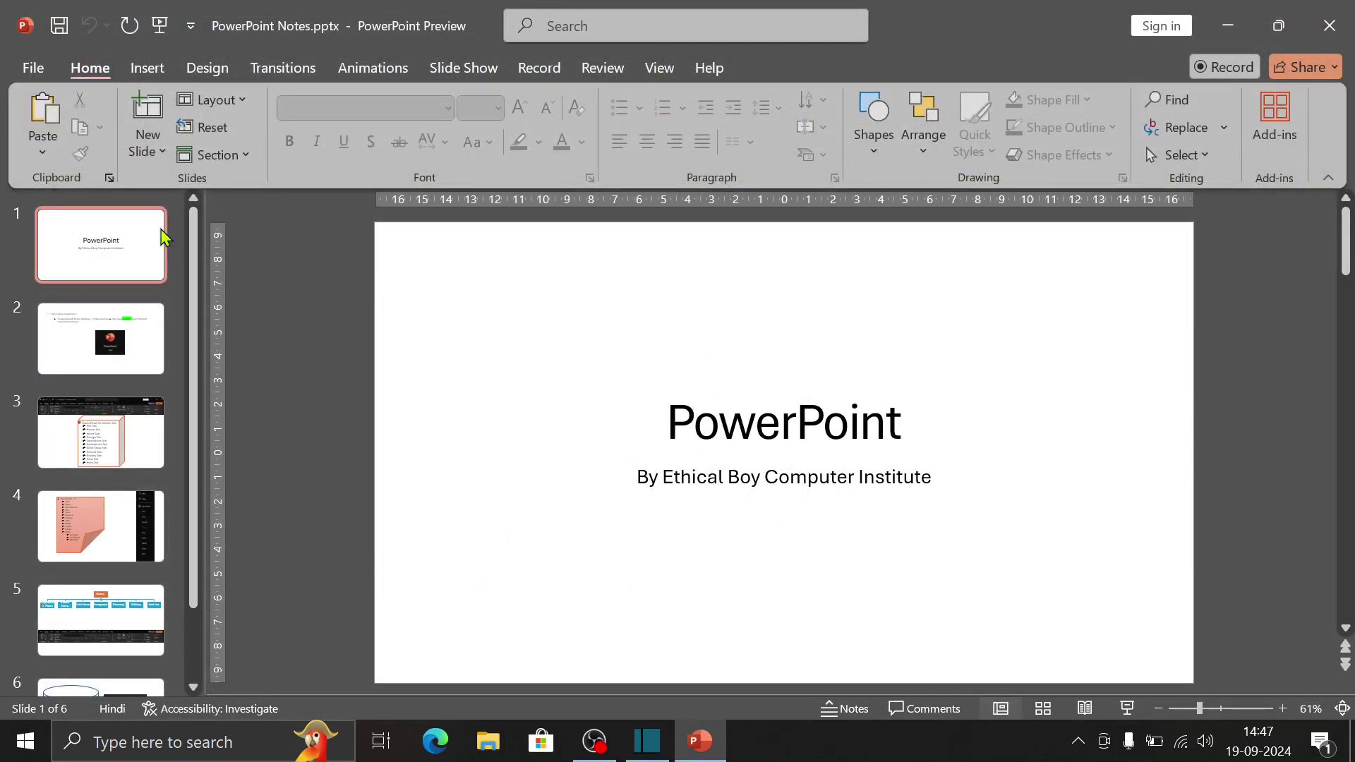
# Publish the presentation as PowerPoint Notes.pdf into the Desktop folder via Create PDF/XPS
pyautogui.click(42, 75)
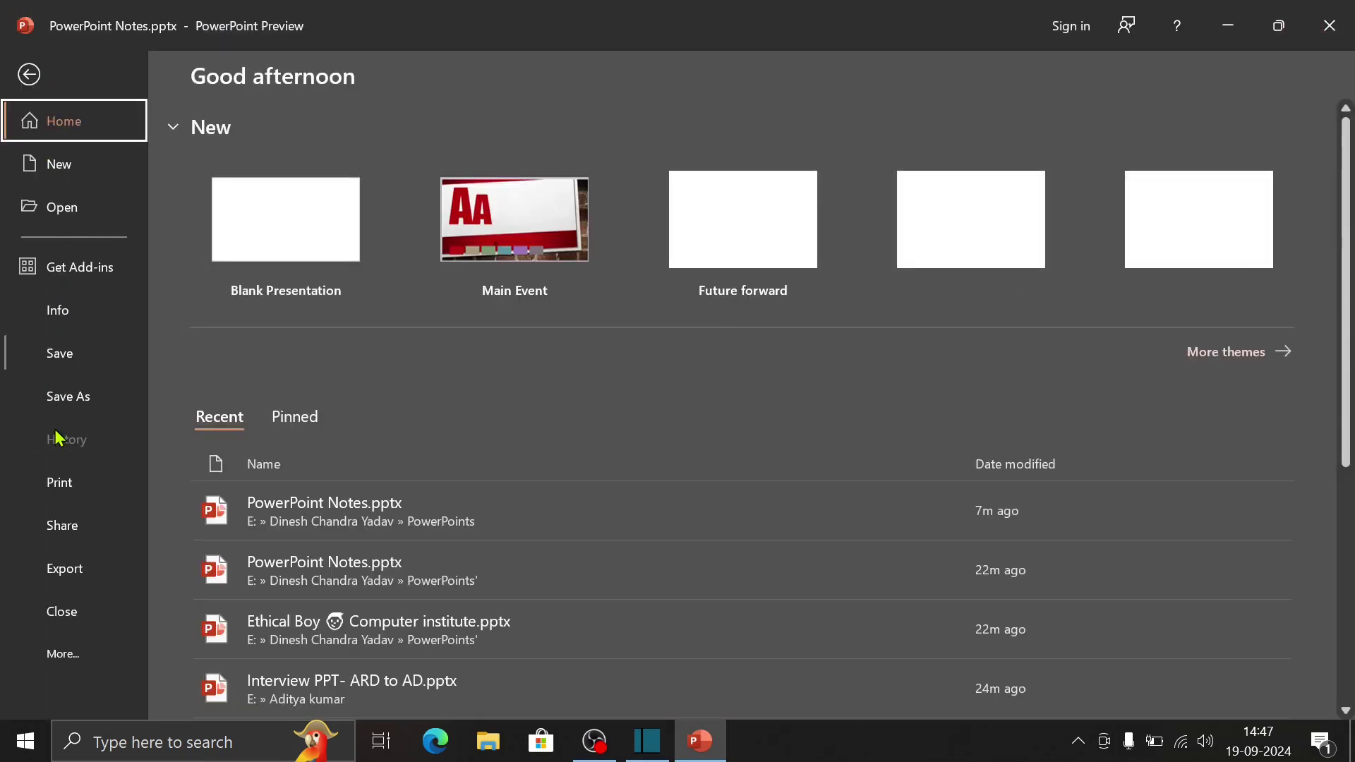
pyautogui.click(66, 565)
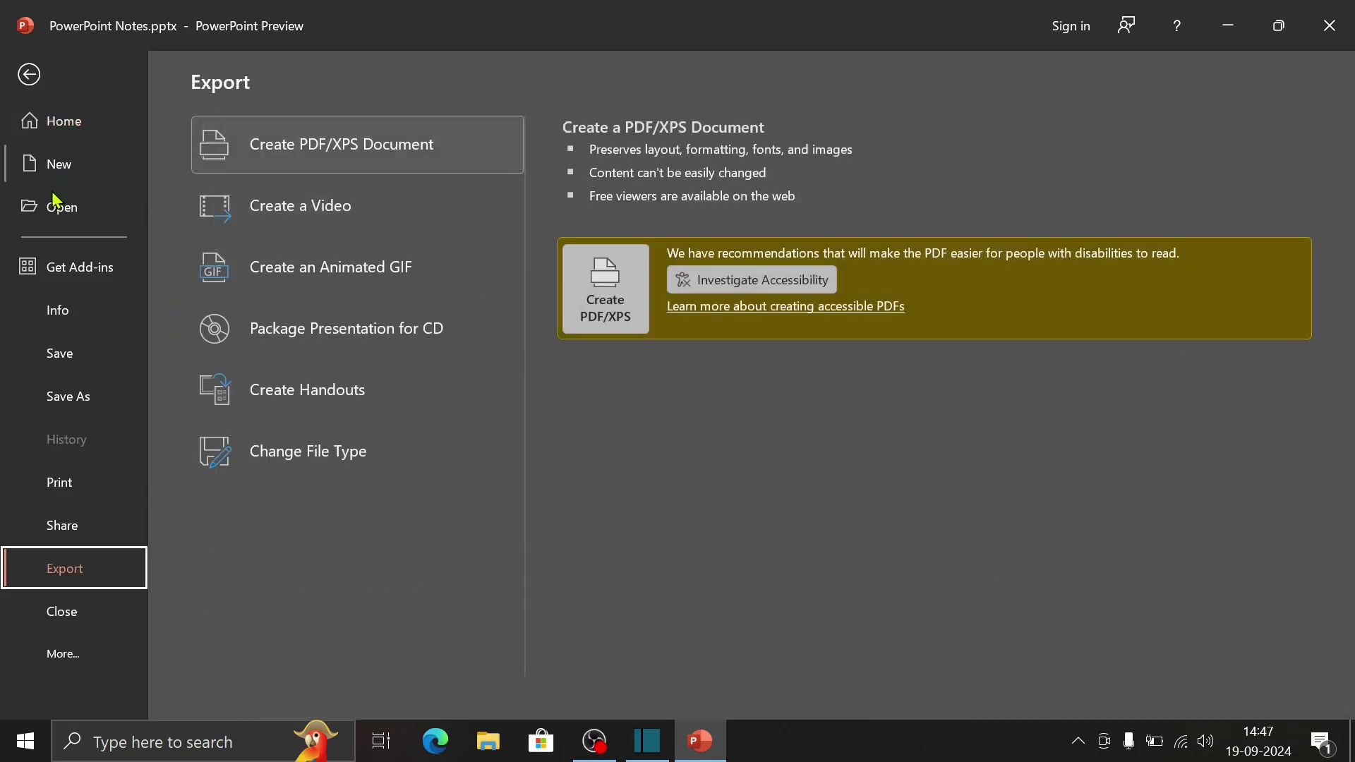
pyautogui.click(390, 151)
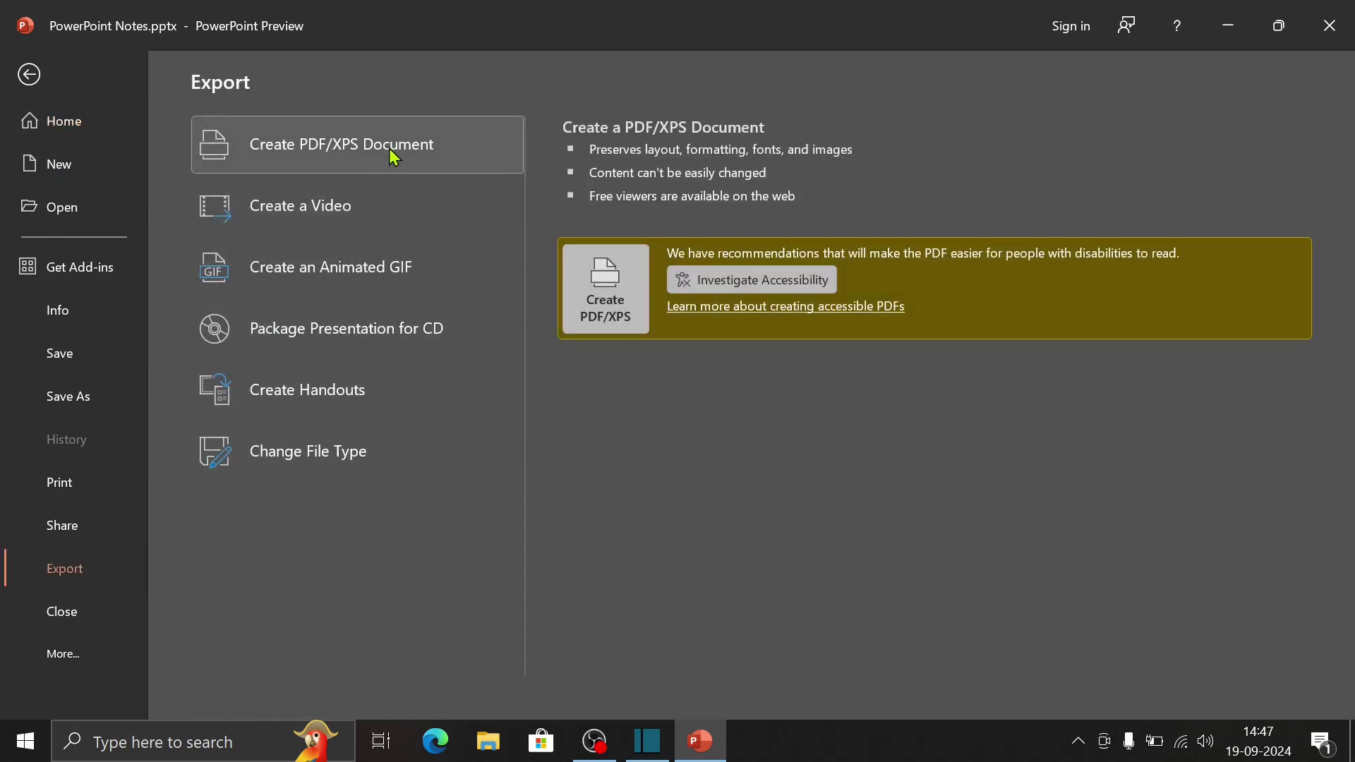
pyautogui.click(586, 289)
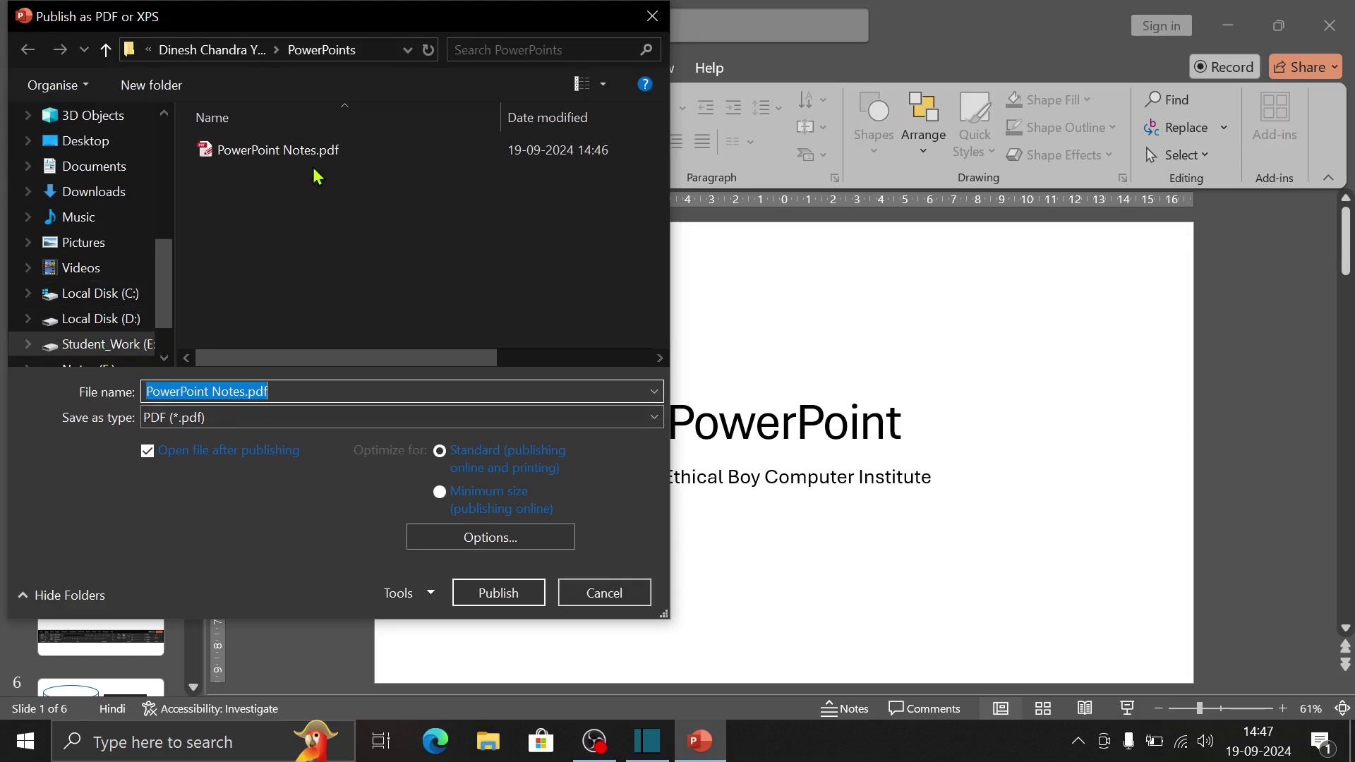
pyautogui.scroll(-1, 100, 321)
pyautogui.scroll(1, 100, 311)
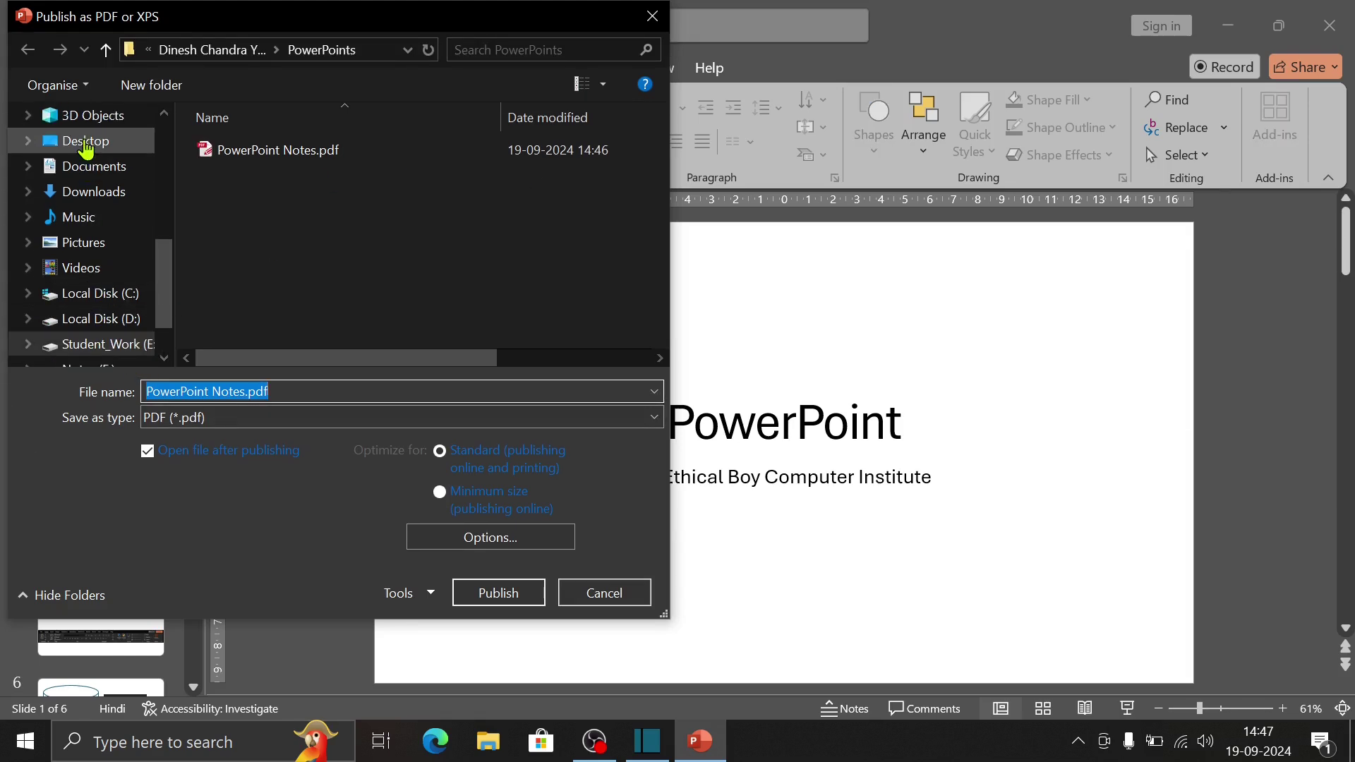
pyautogui.click(85, 144)
pyautogui.click(515, 594)
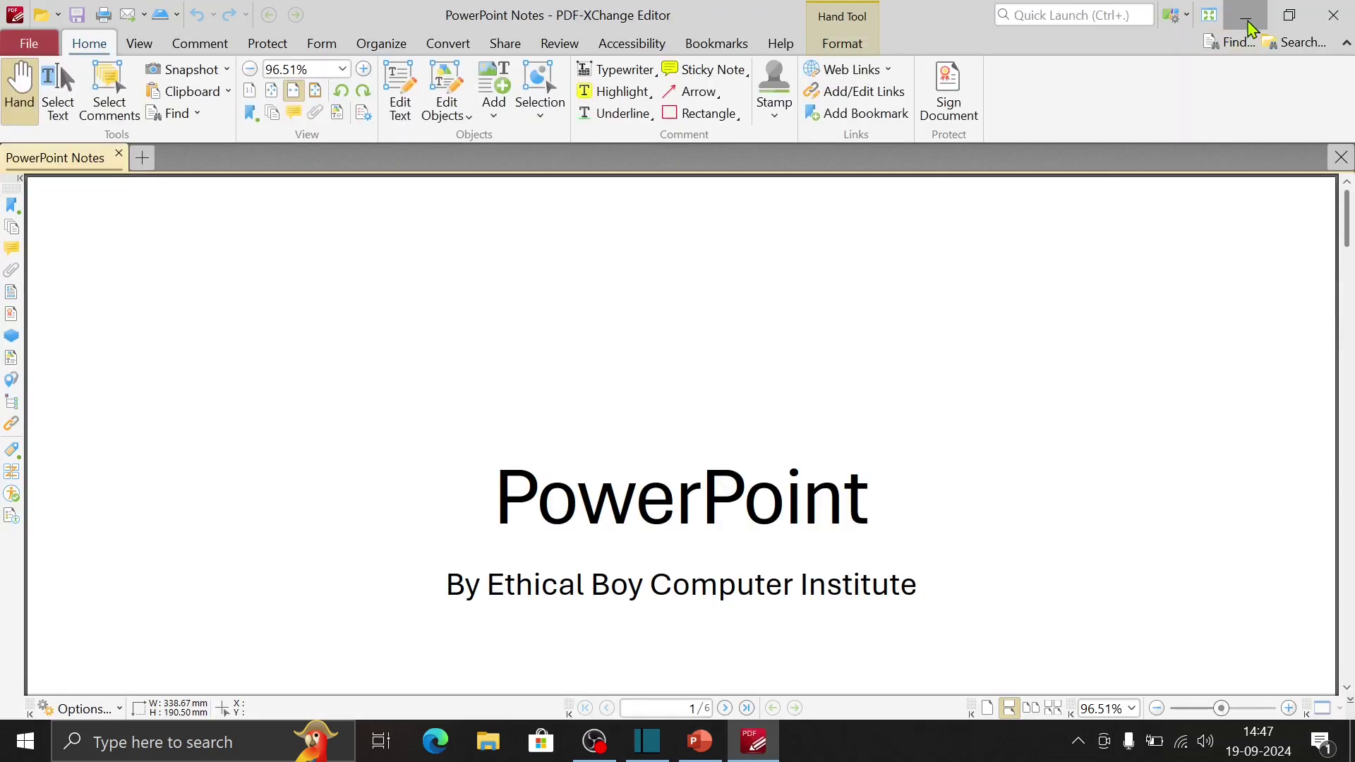
# Minimize PDF-XChange and PowerPoint, then move PowerPoint Notes.pdf beside the Interview presentation
pyautogui.click(1245, 15)
pyautogui.click(1260, 9)
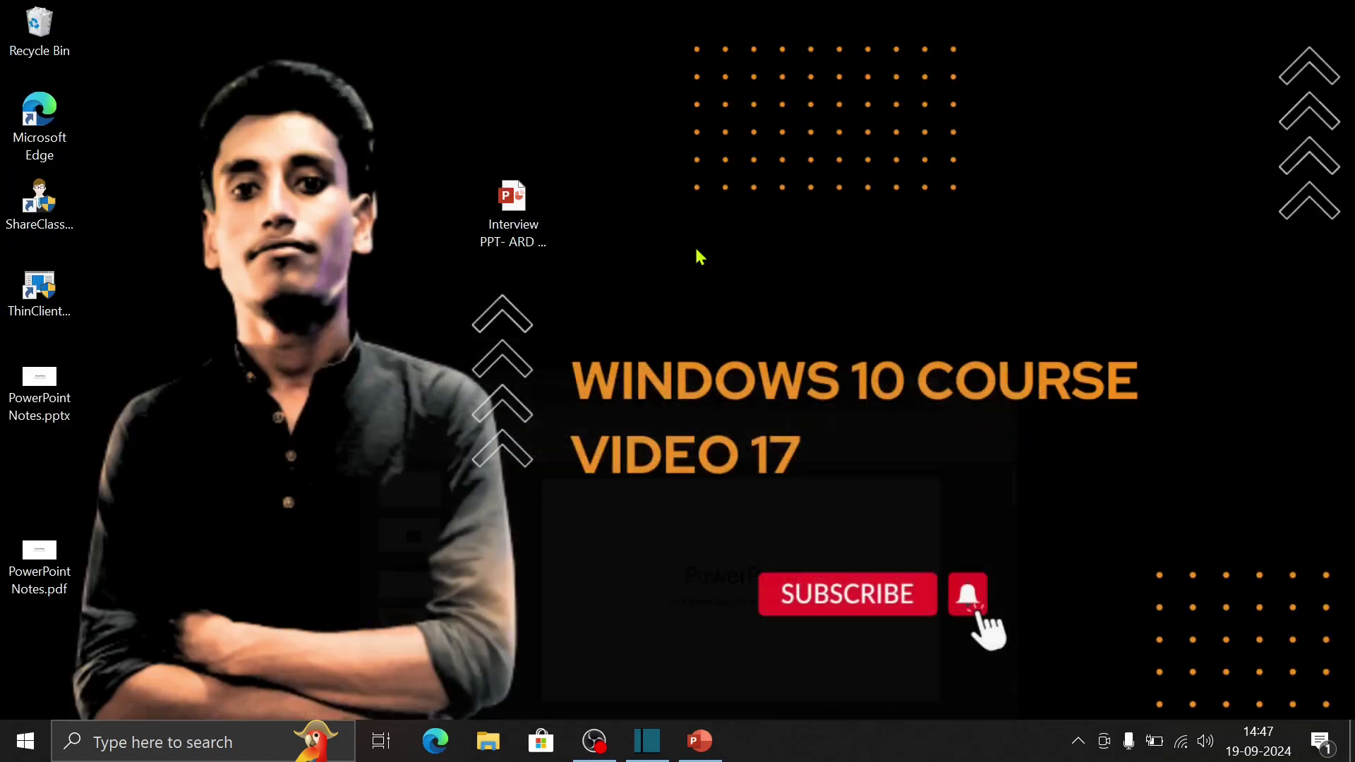
pyautogui.moveTo(28, 586); pyautogui.dragTo(674, 244)
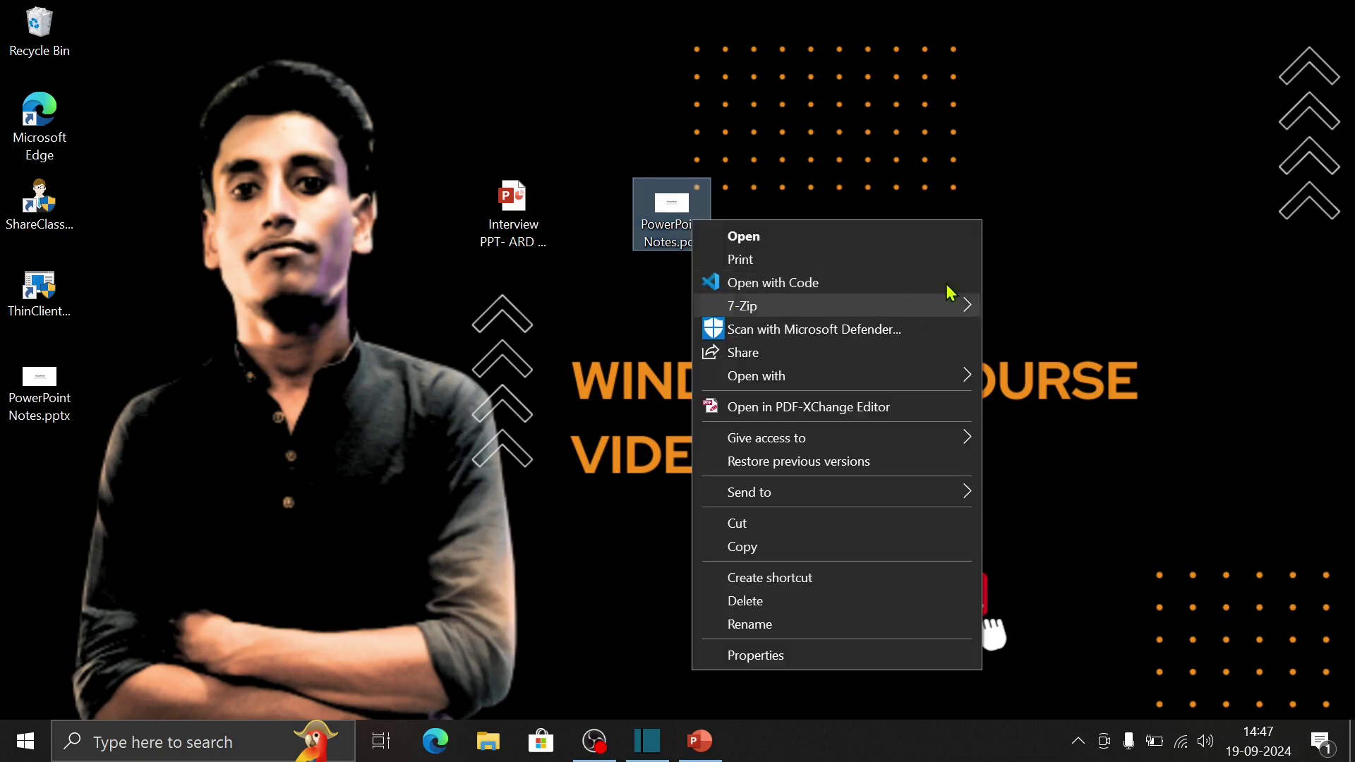
# Open PowerPoint Notes.pdf in Microsoft Edge using Open with
pyautogui.click(1067, 168)
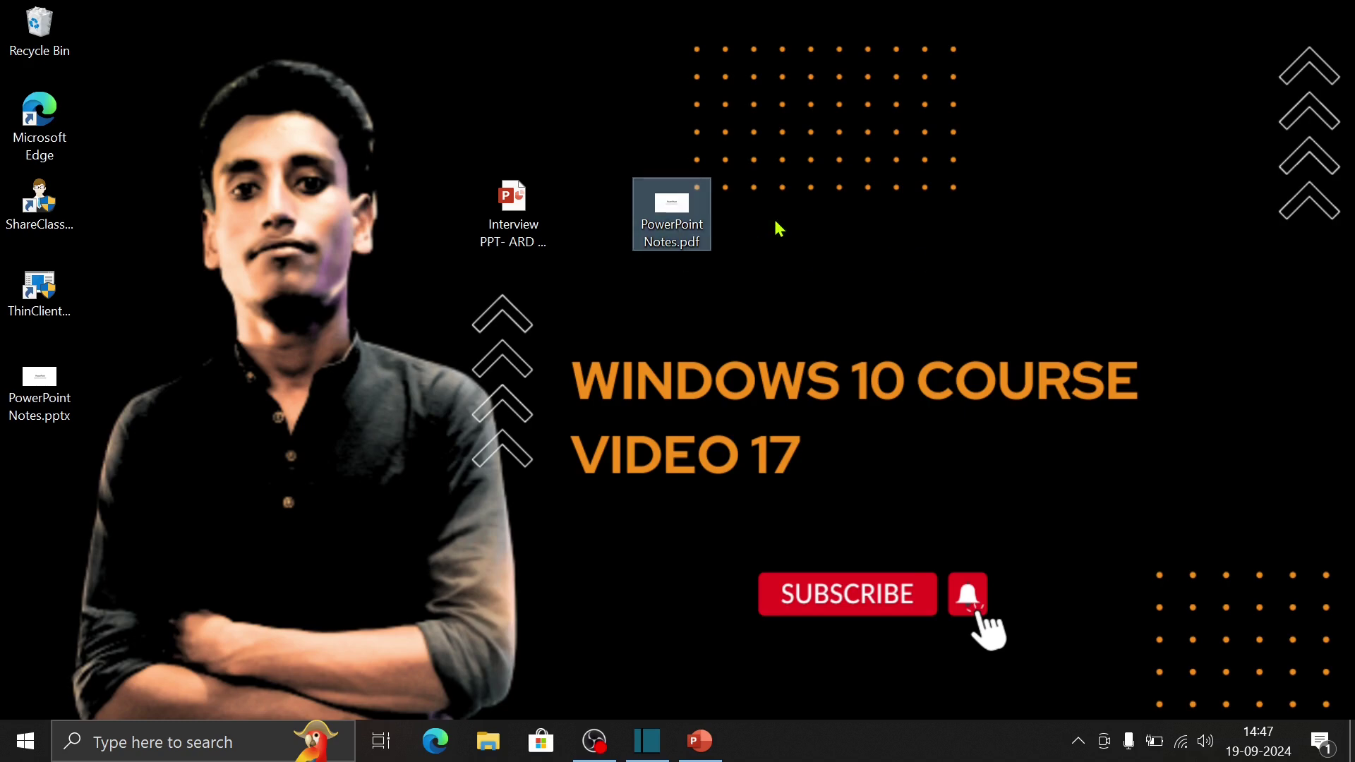
pyautogui.rightClick(647, 214)
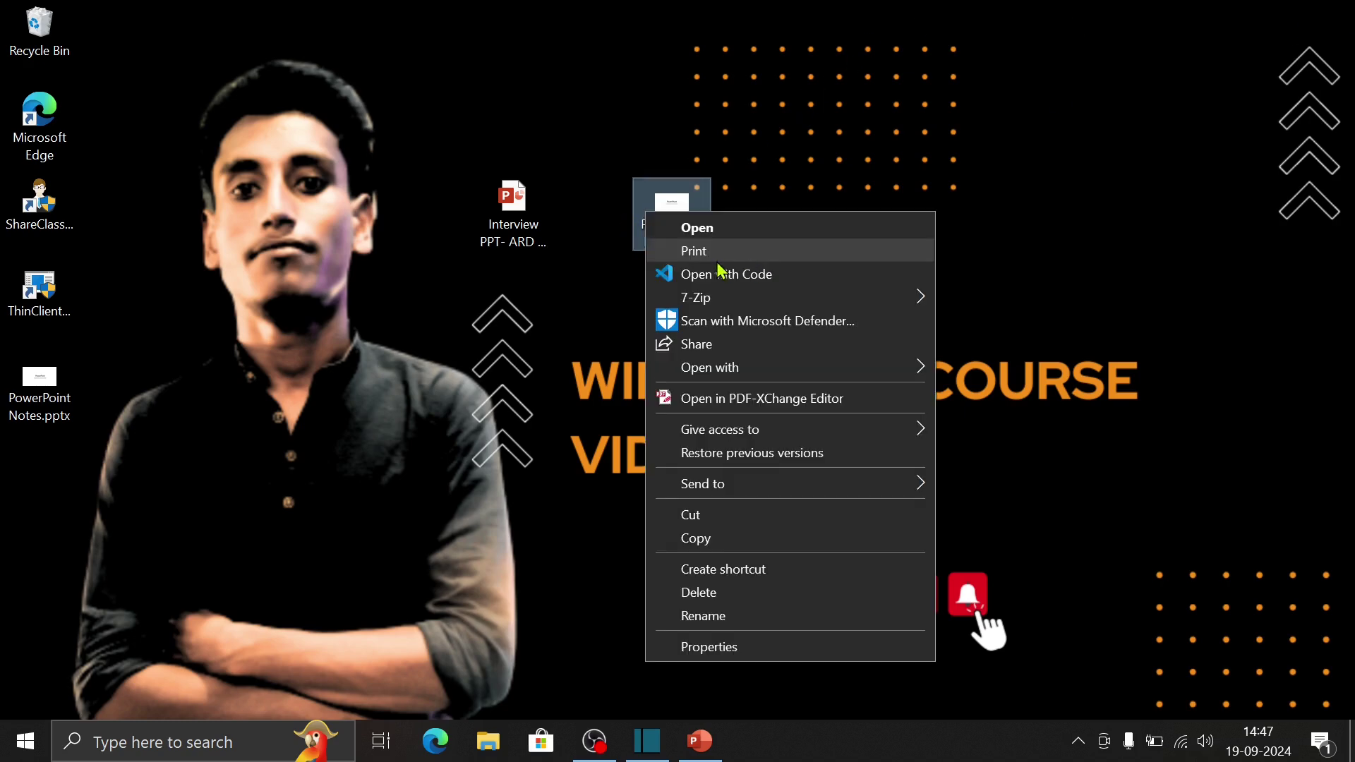
pyautogui.moveTo(707, 366)
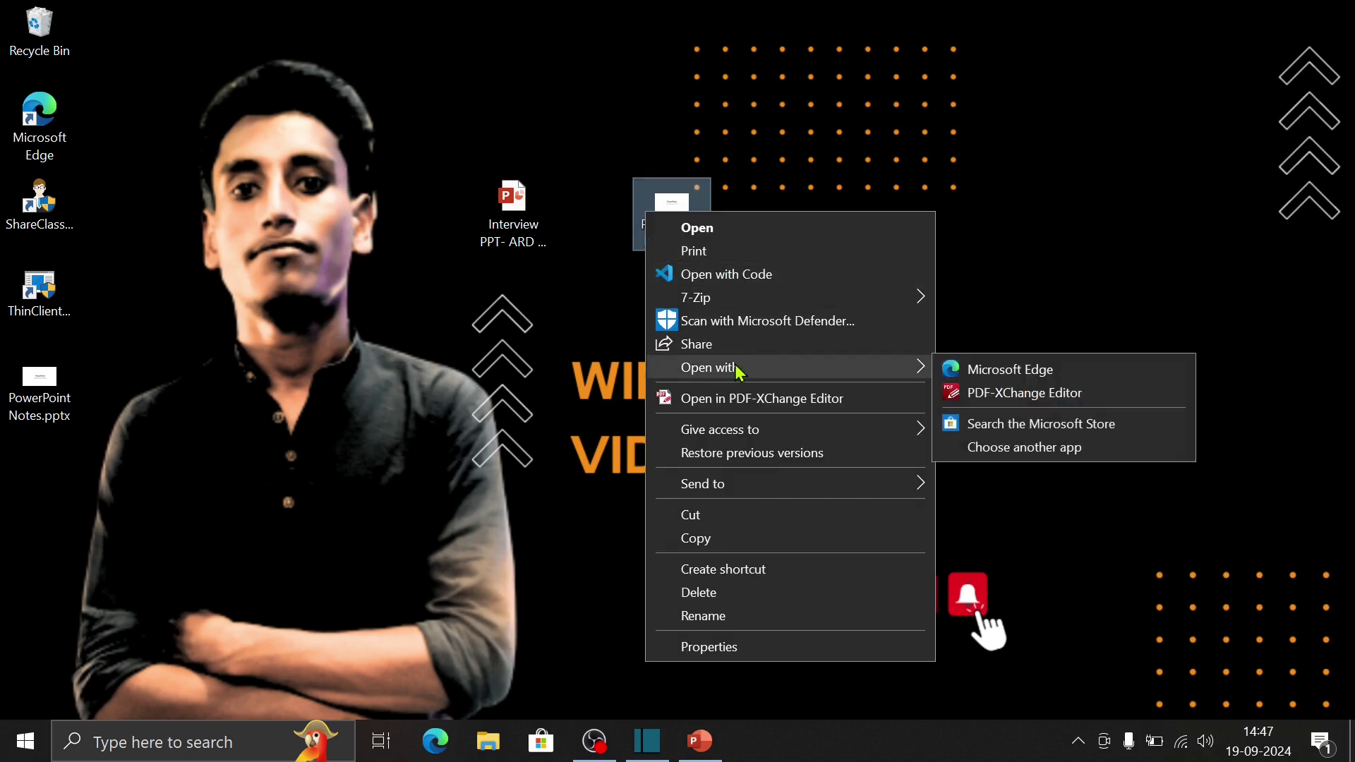
pyautogui.click(1044, 371)
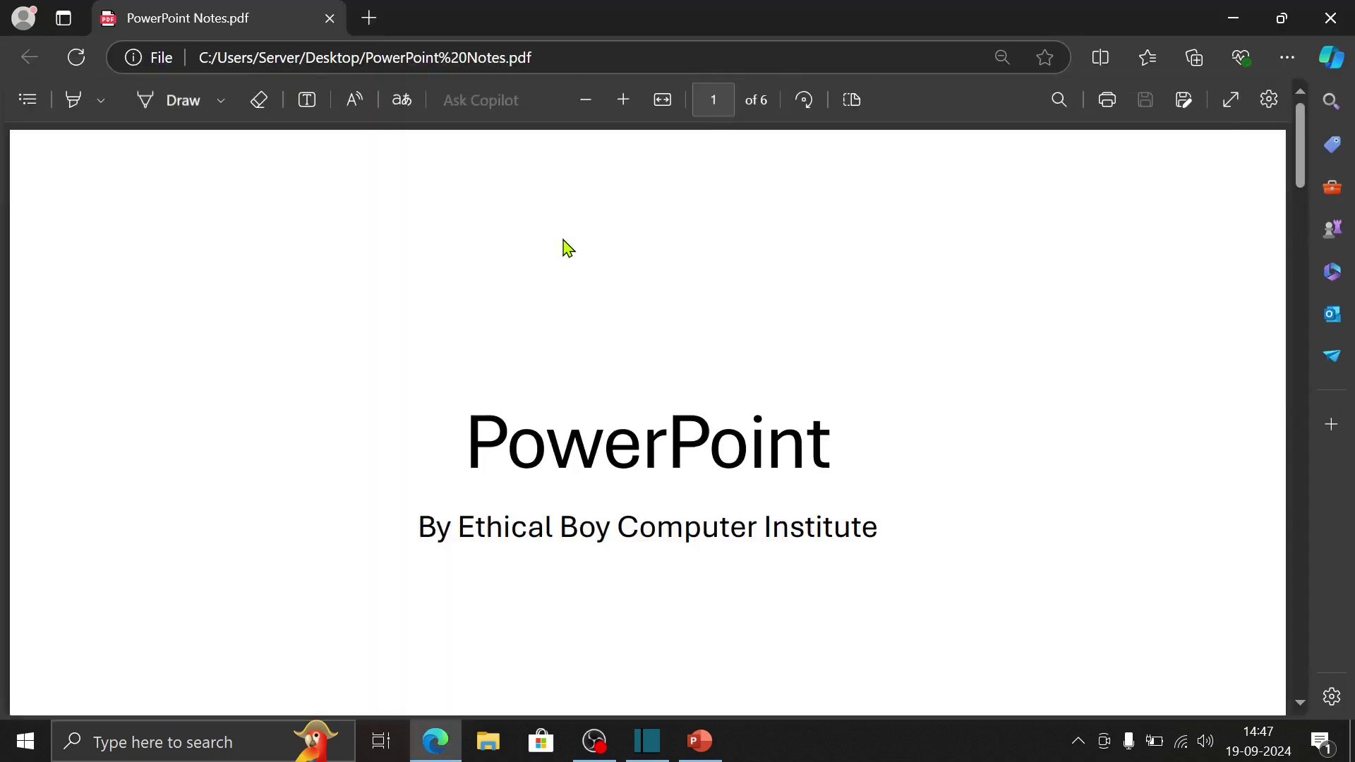
# Scroll up to page 4, select part of the Add-Ins text, and close Edge
pyautogui.scroll(5, 967, 419)
pyautogui.scroll(9, 967, 419)
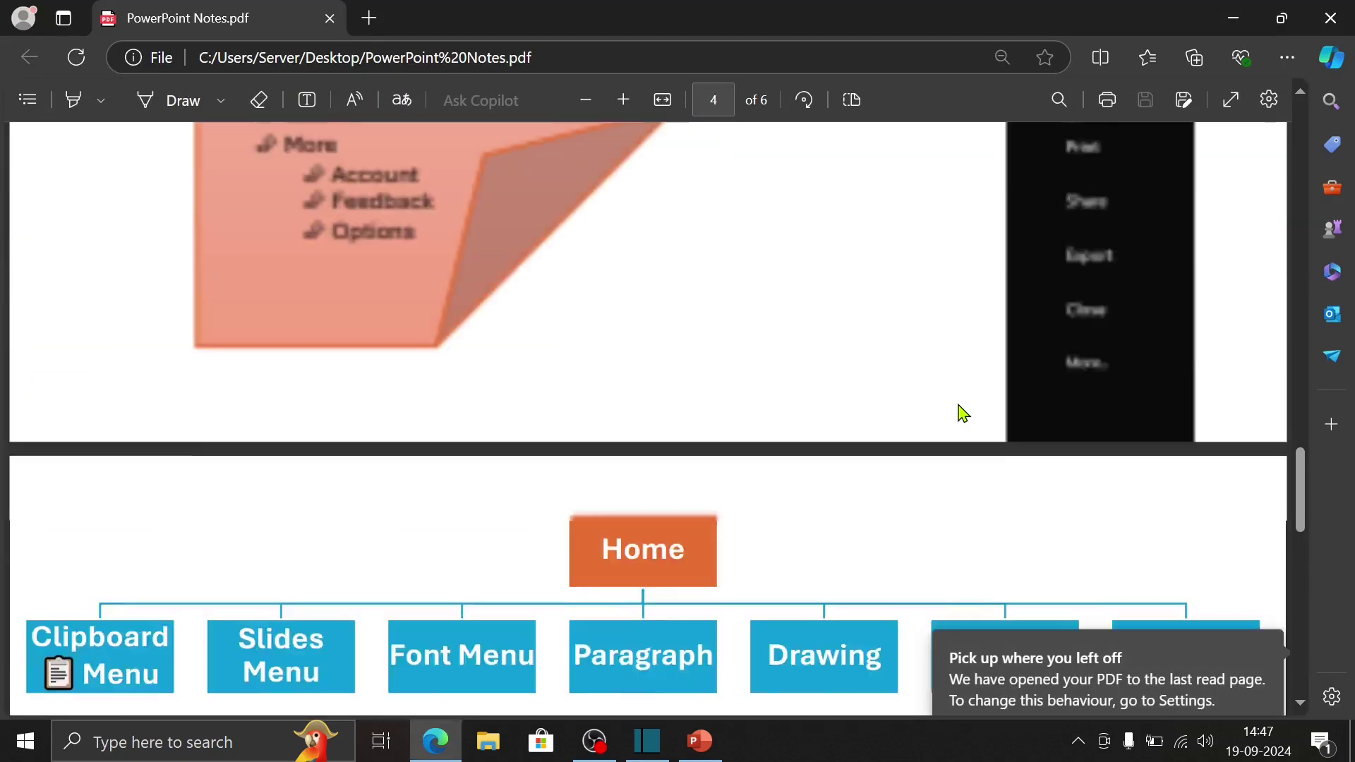
pyautogui.scroll(5, 962, 411)
pyautogui.moveTo(376, 276); pyautogui.dragTo(408, 277)
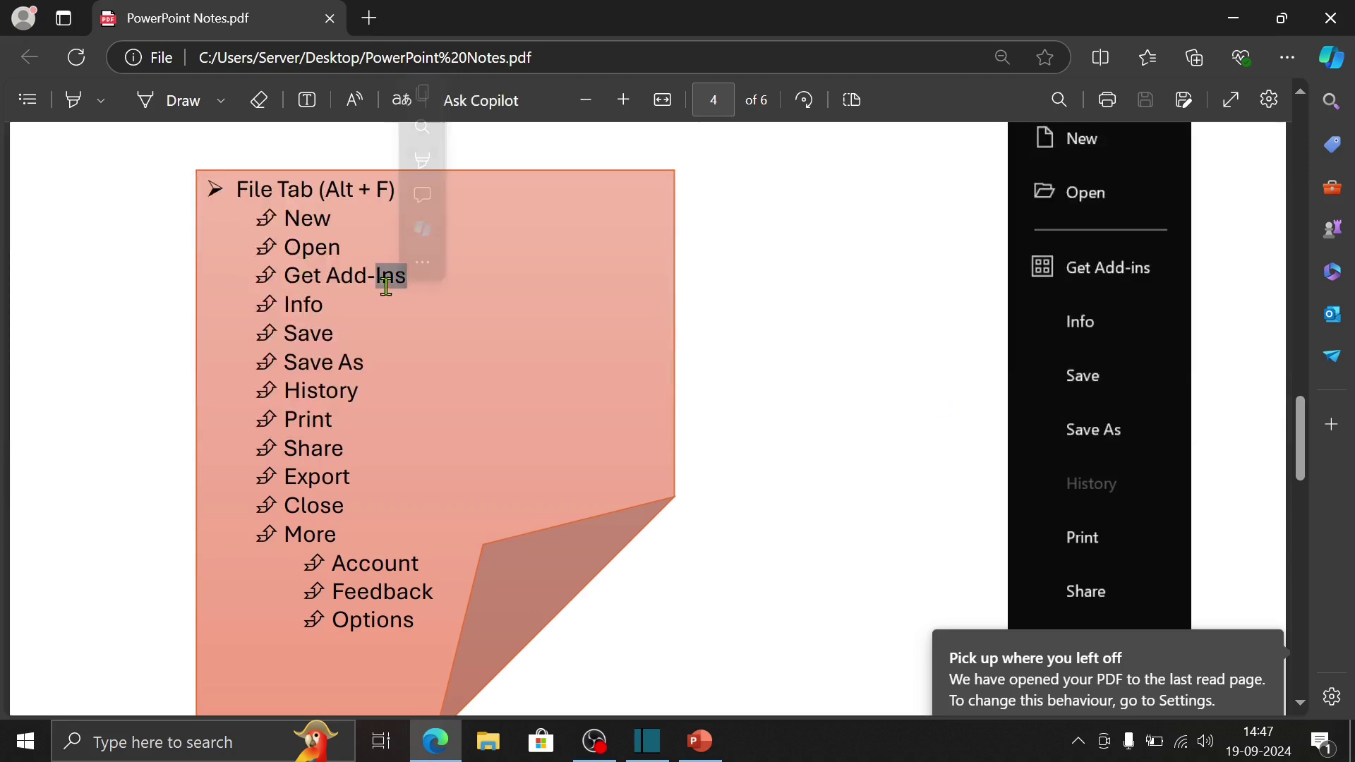
pyautogui.click(1330, 18)
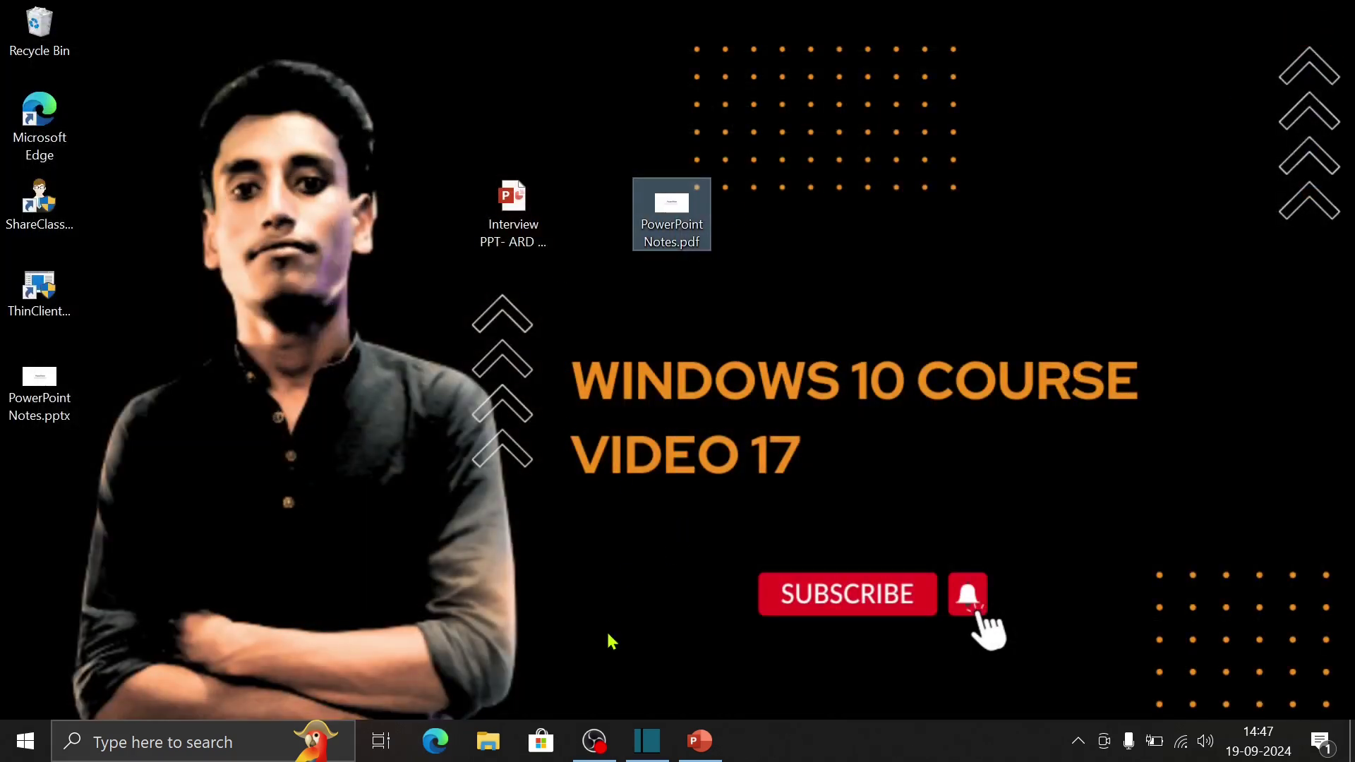
# Restore the PowerPoint Notes presentation and switch between File backstage and the slide editor
pyautogui.click(700, 741)
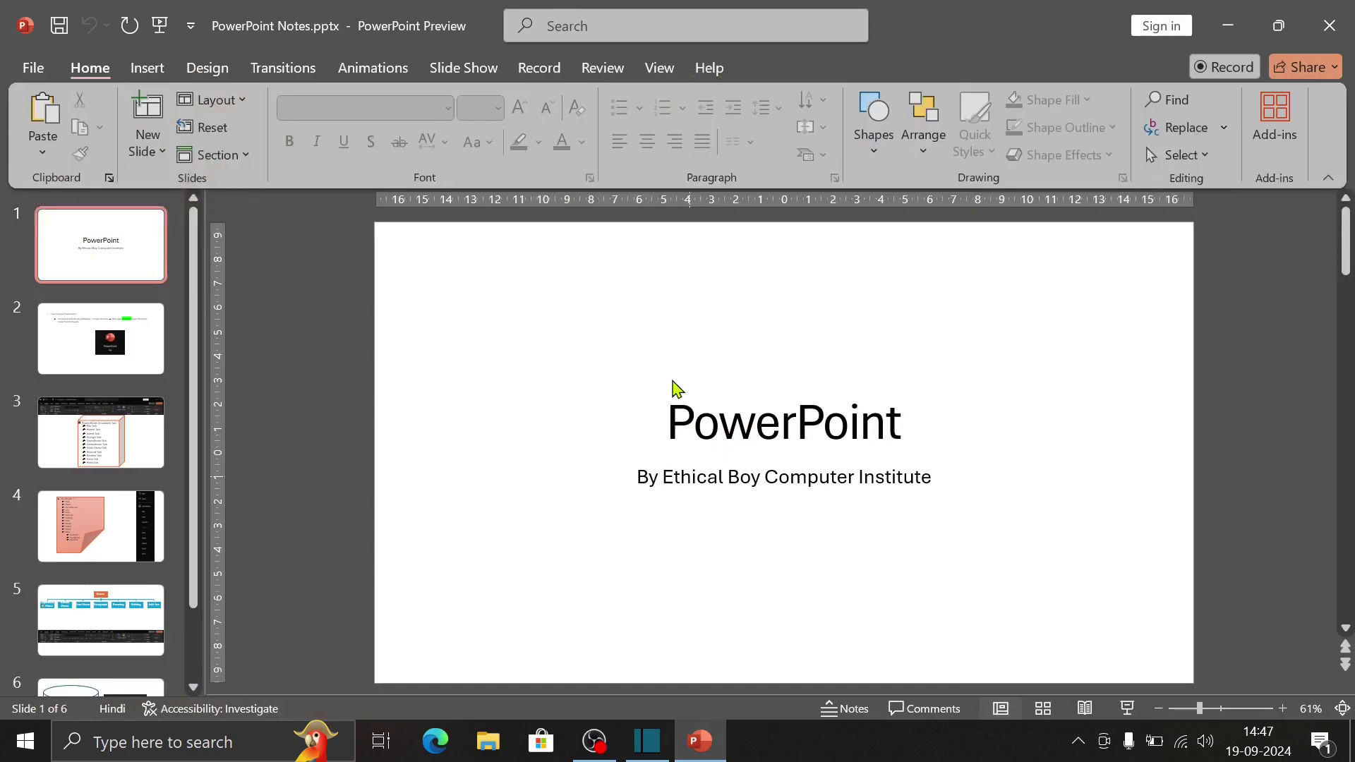
pyautogui.click(33, 67)
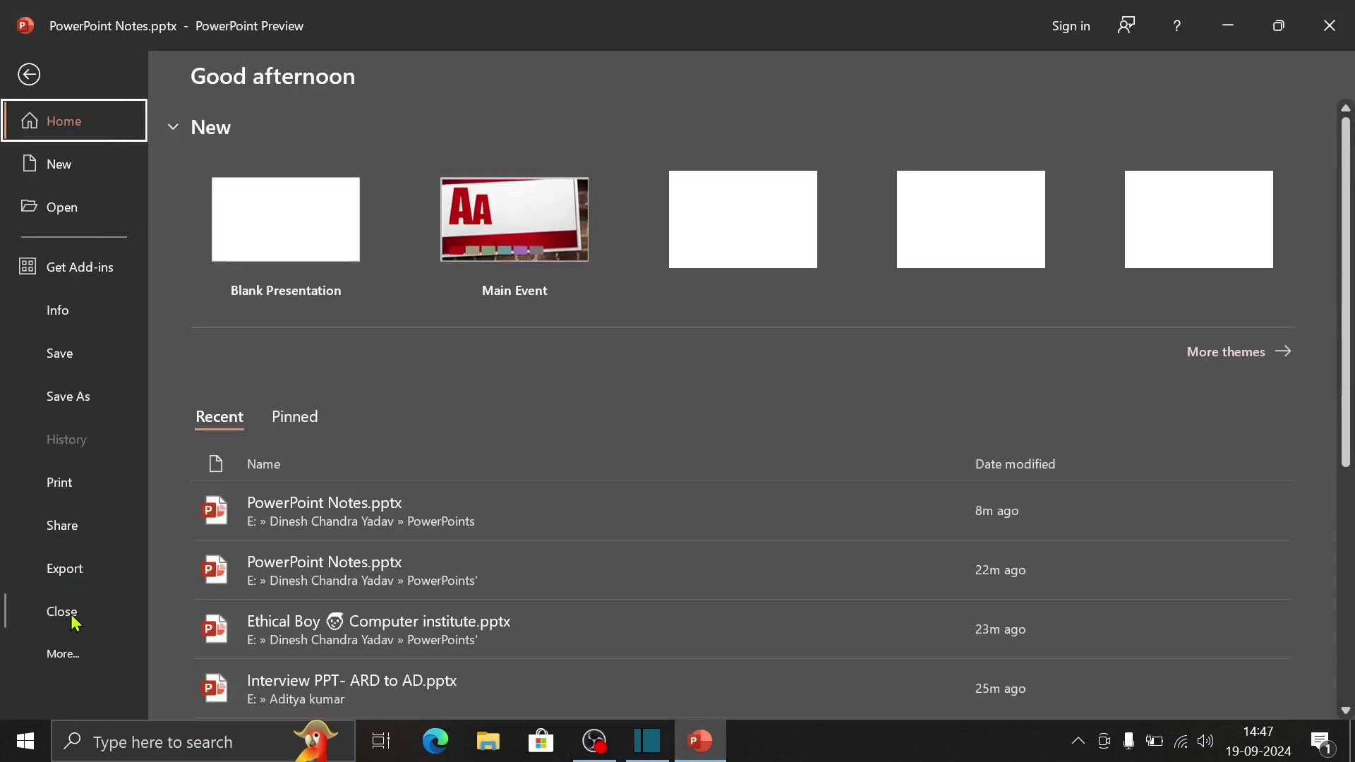
pyautogui.click(30, 74)
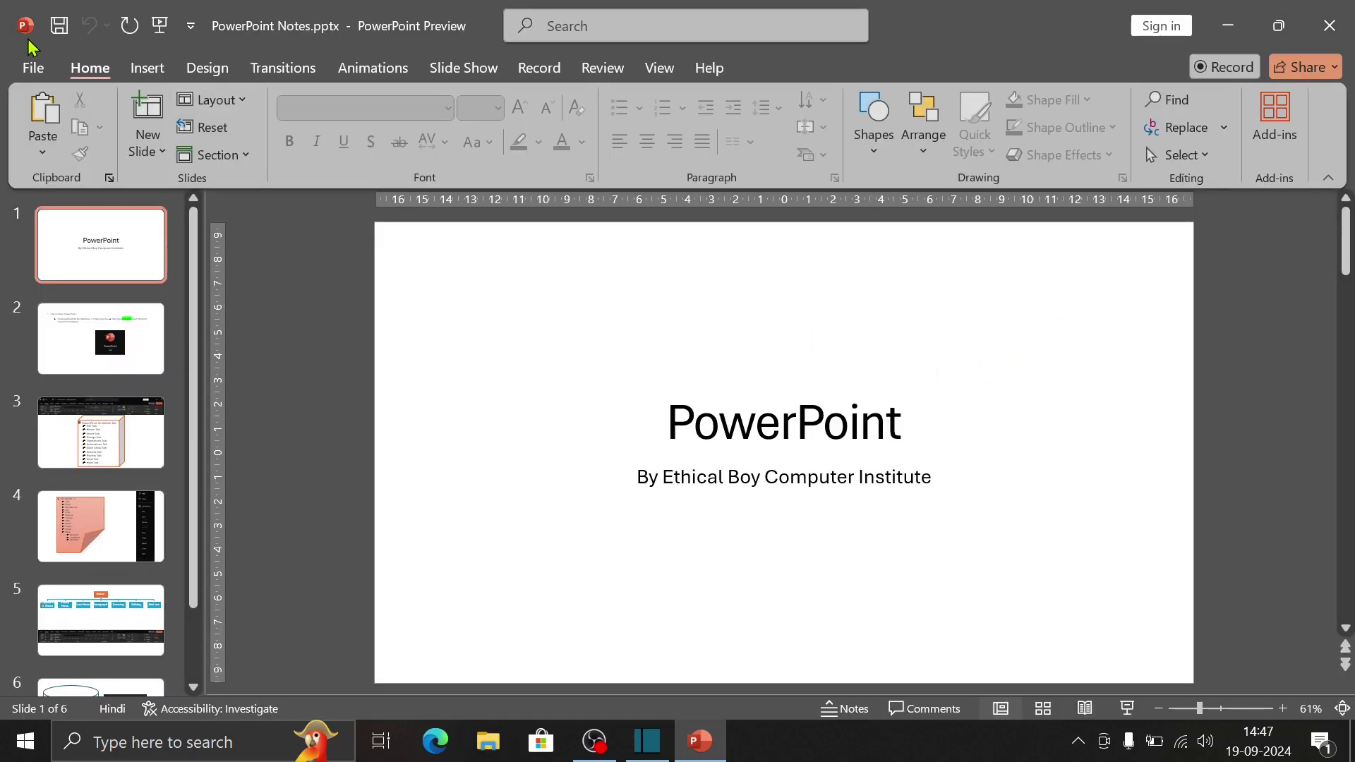
pyautogui.click(30, 66)
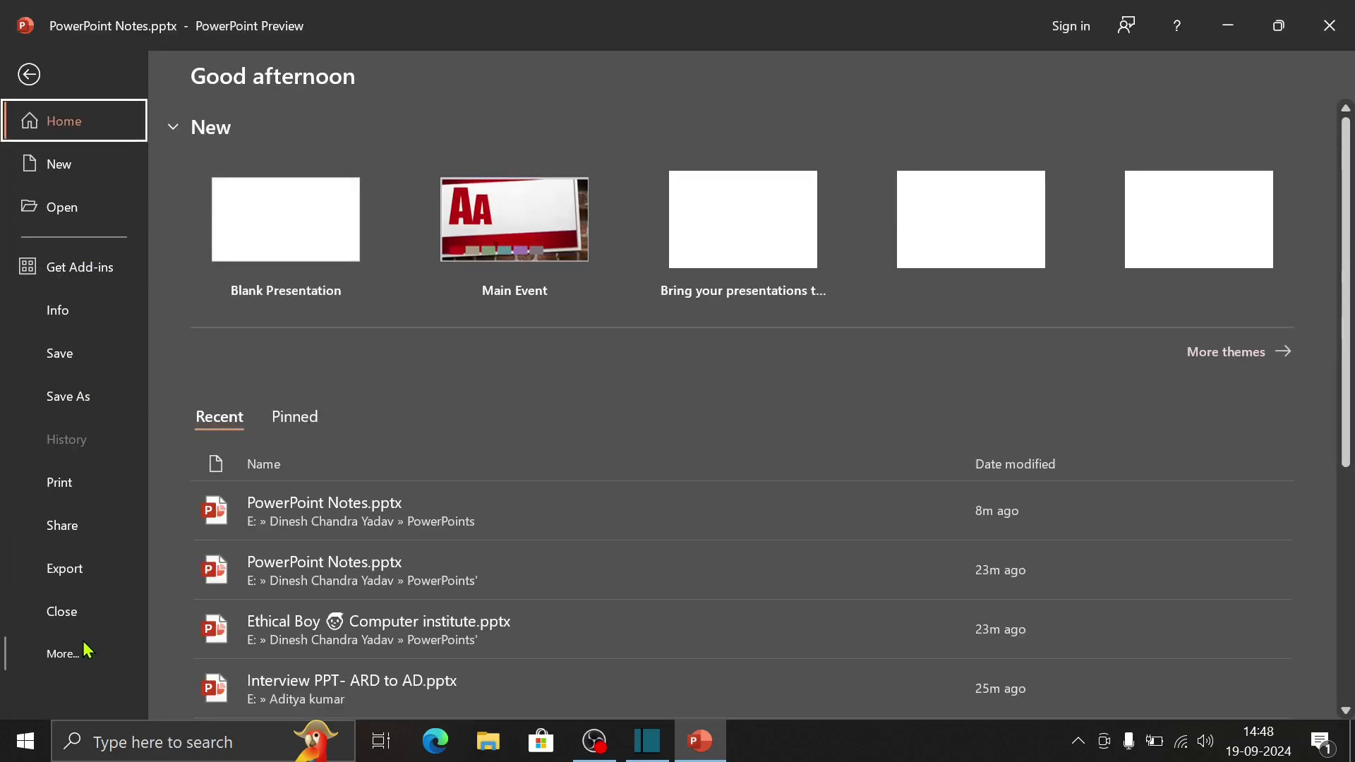
pyautogui.click(30, 75)
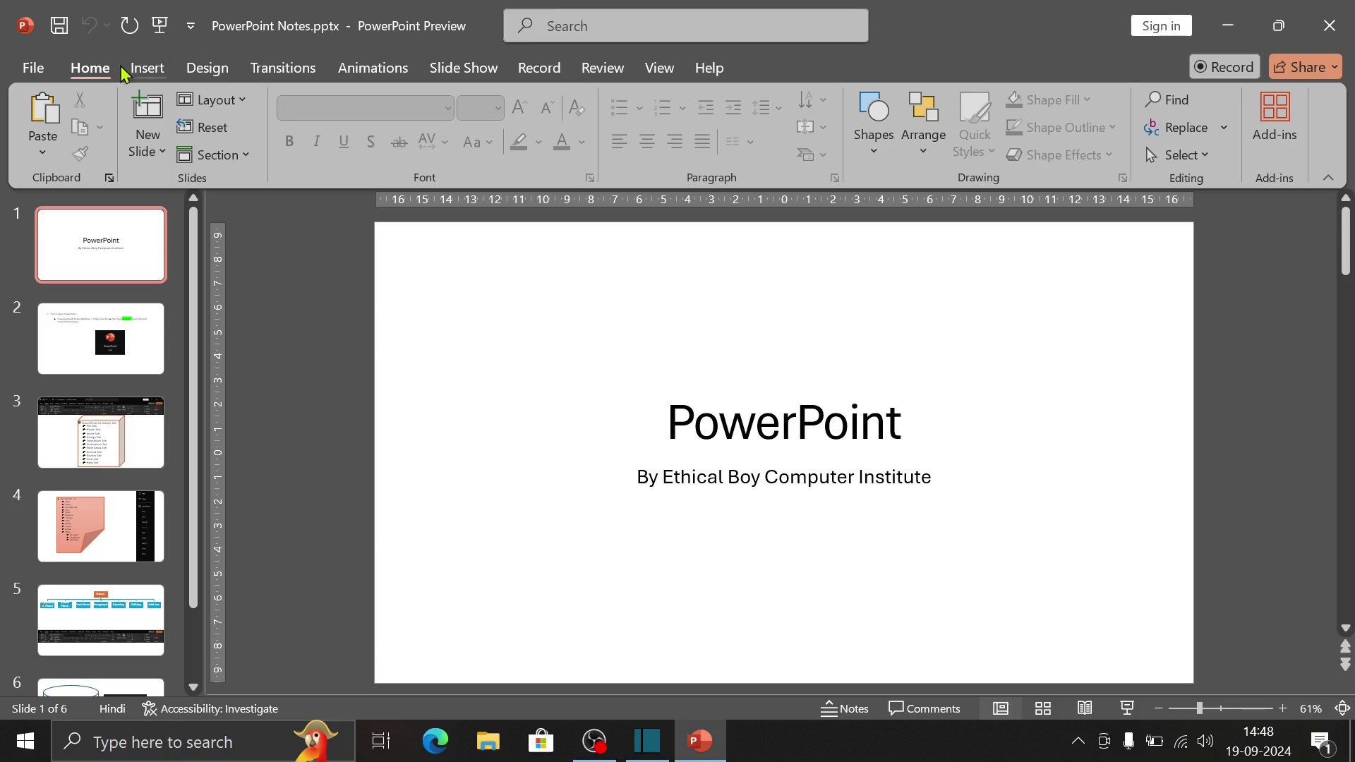
# Close PowerPoint Notes.pptx from File backstage, leaving the start page with no presentation
pyautogui.click(41, 71)
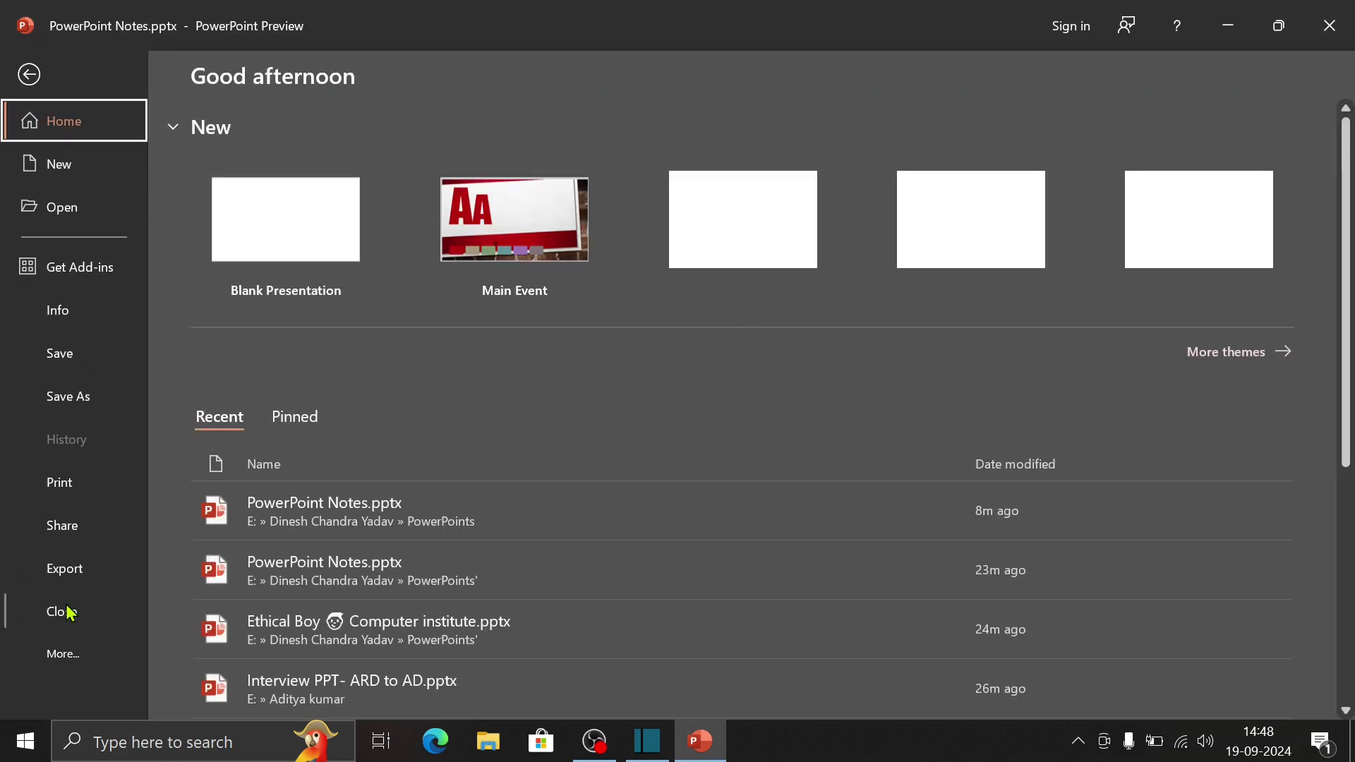
pyautogui.click(65, 693)
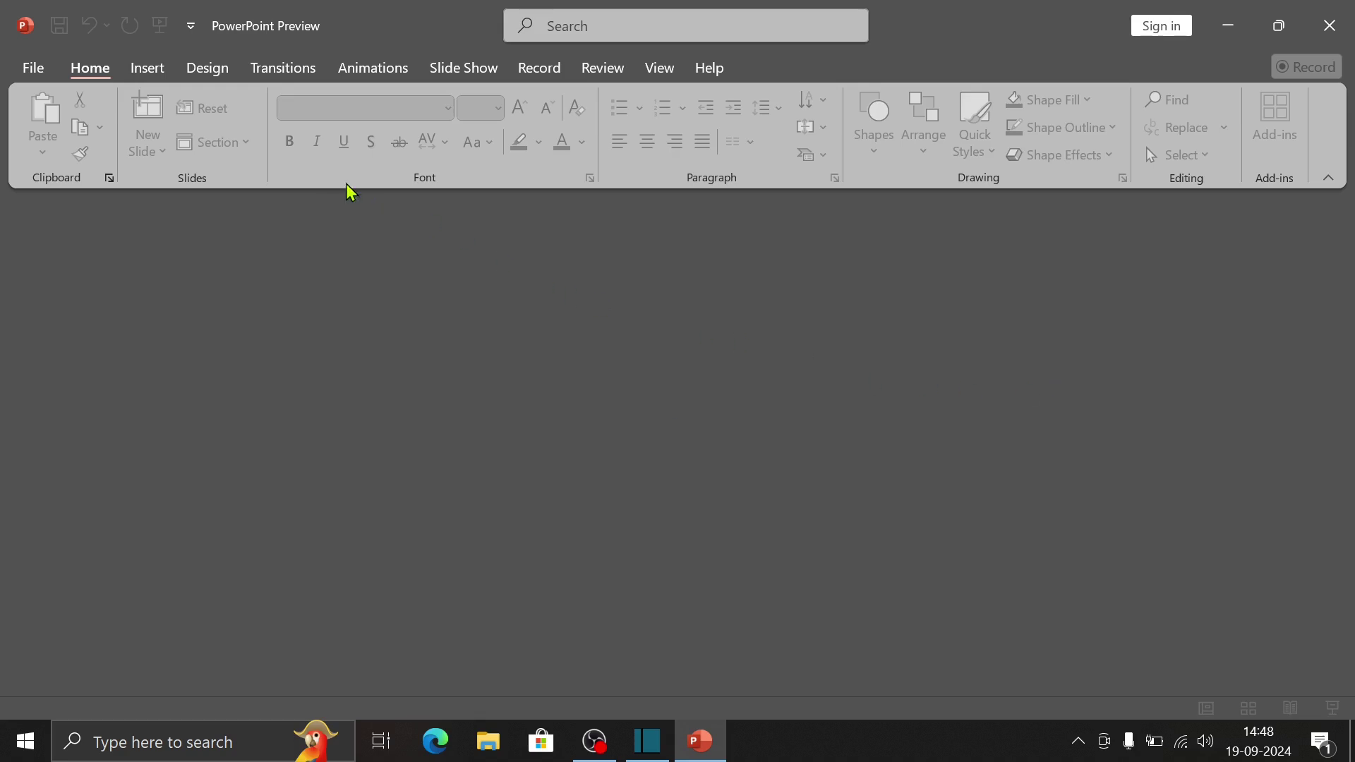
pyautogui.click(43, 69)
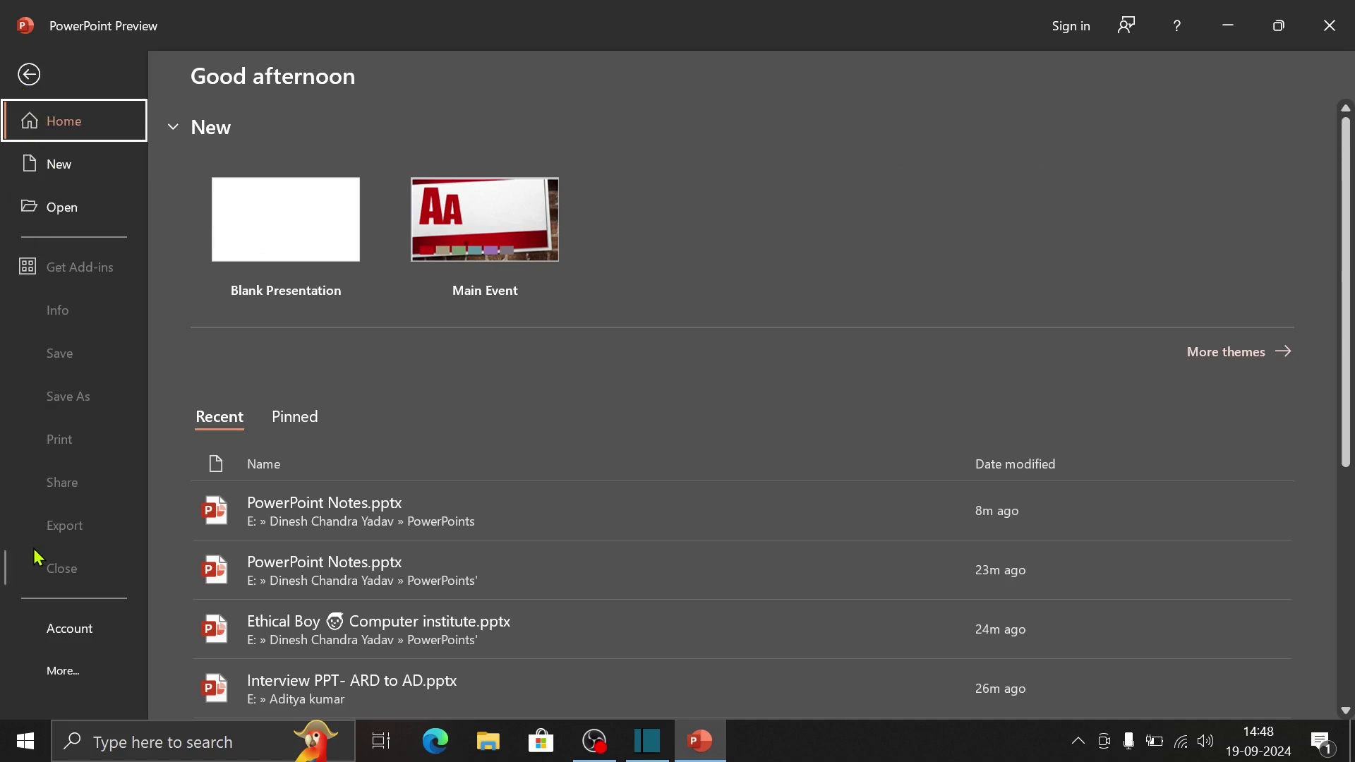
# Create a new blank presentation from the New page
pyautogui.click(34, 70)
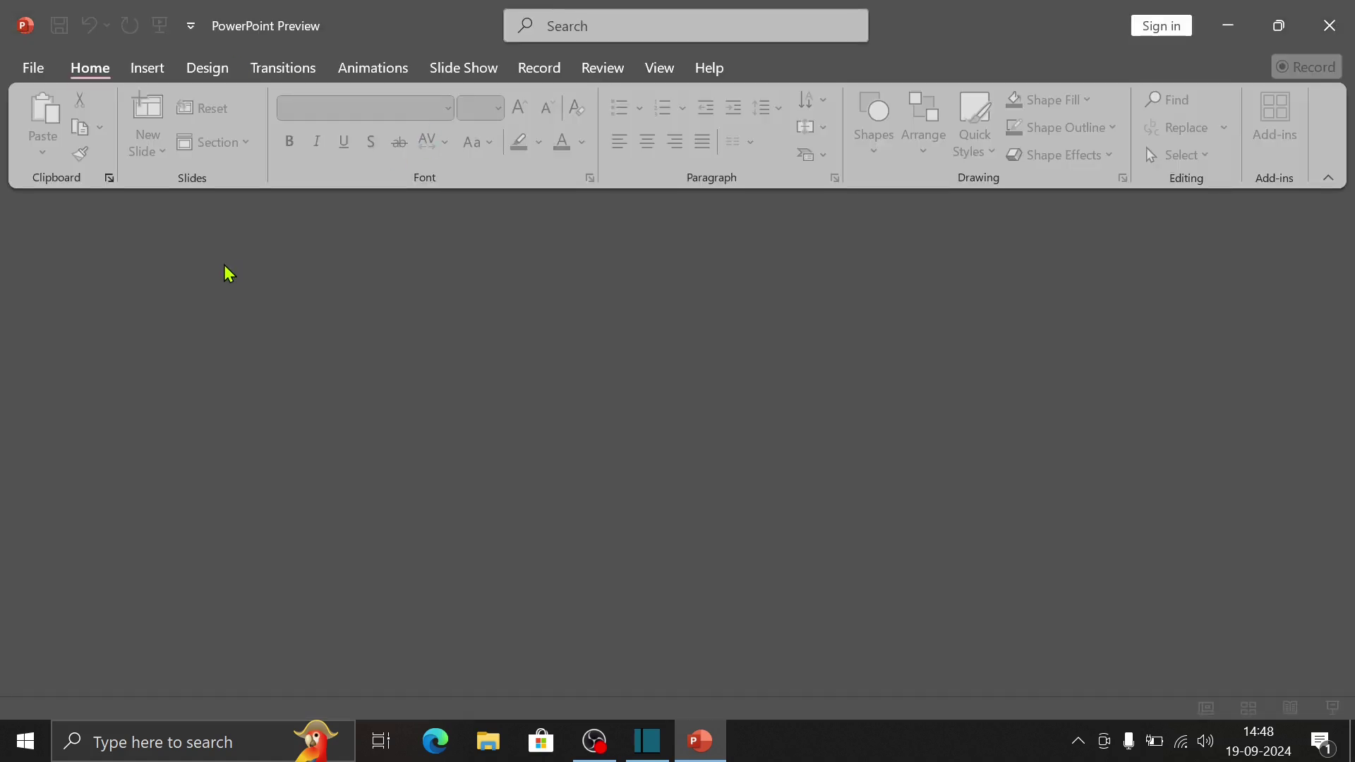
pyautogui.click(29, 69)
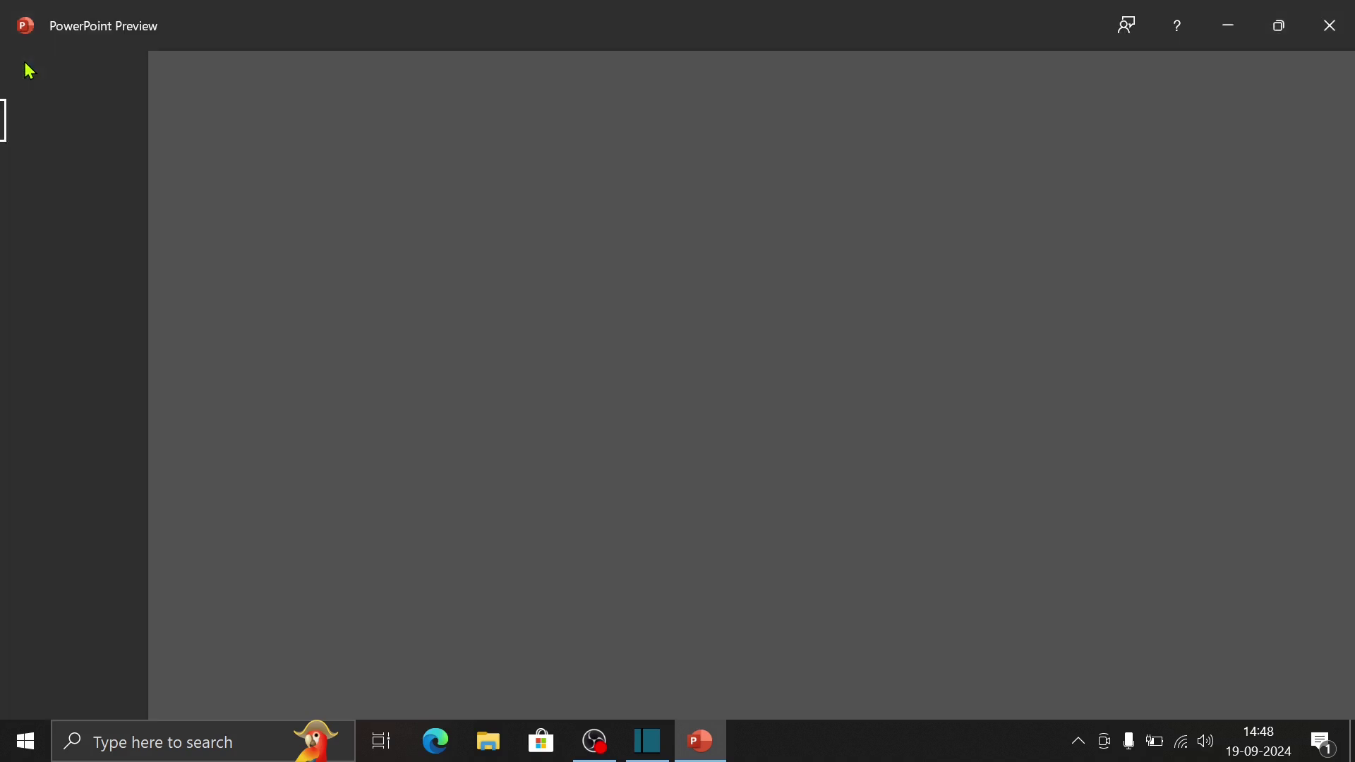
pyautogui.click(59, 164)
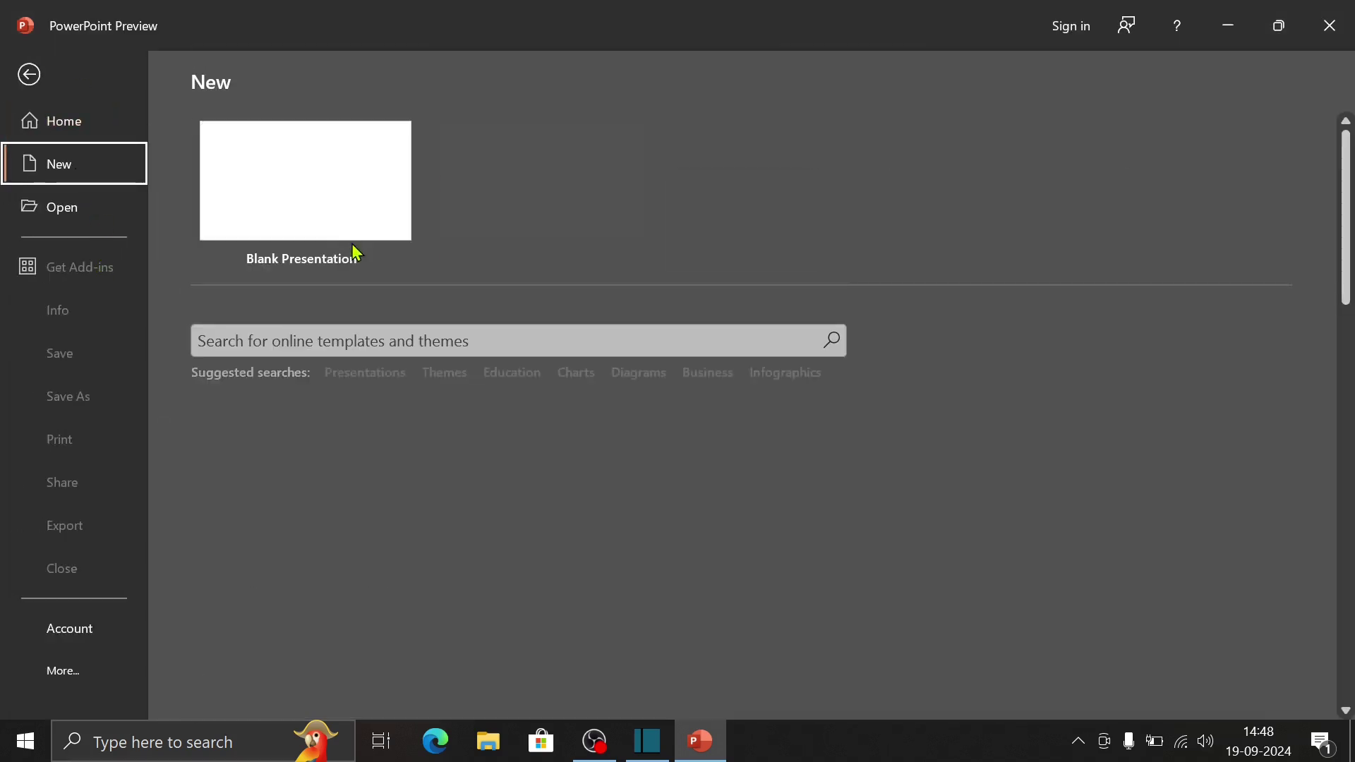
pyautogui.click(341, 235)
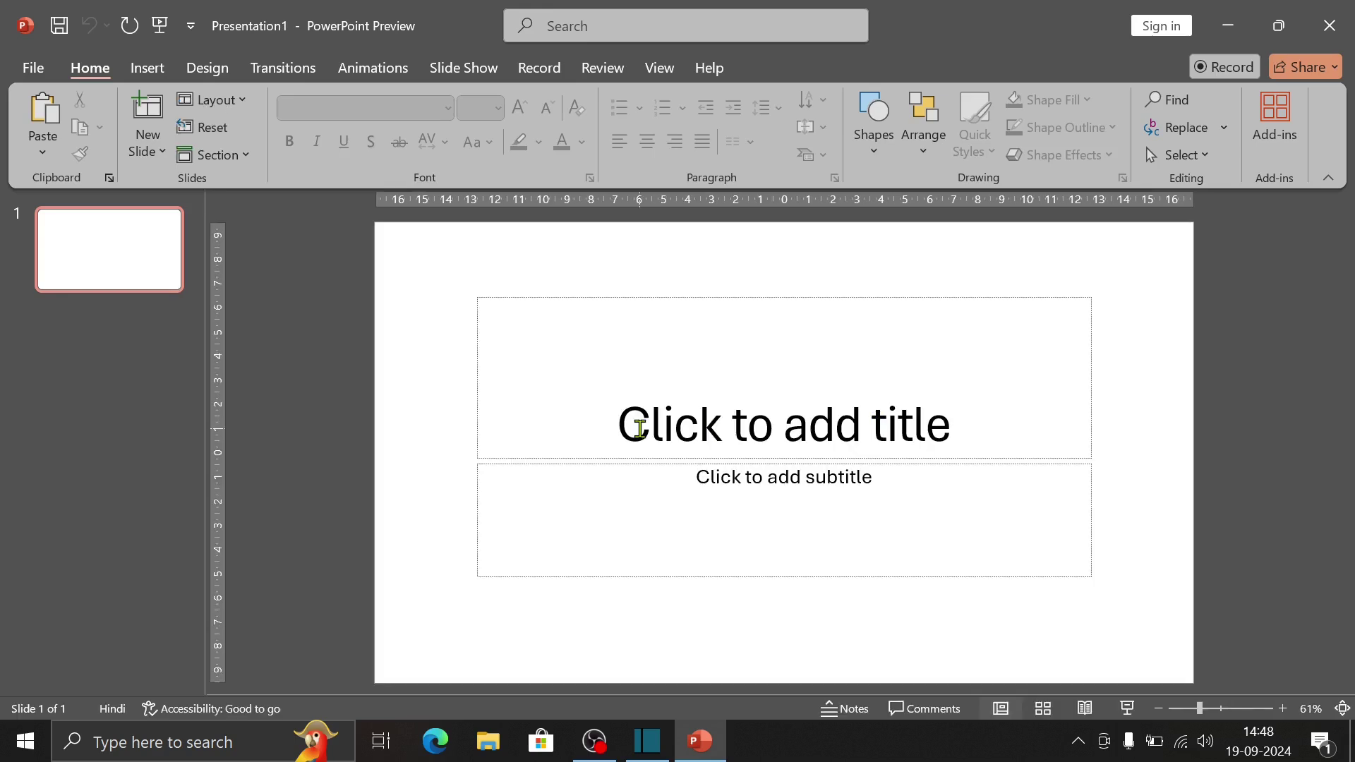
# Open Ethical Boy Computer institute.pptx from the PowerPoints folder and view slide 2's motorcycle picture
pyautogui.click(33, 67)
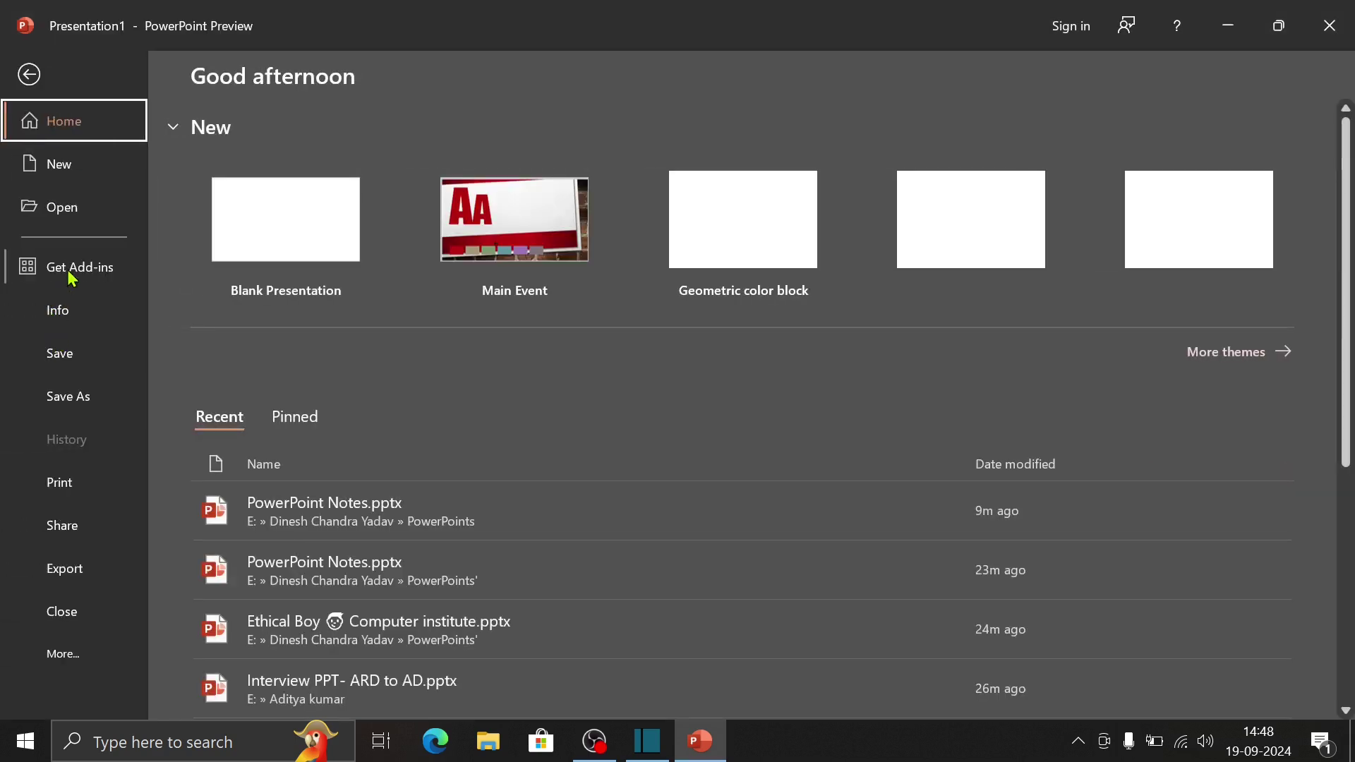
pyautogui.click(70, 212)
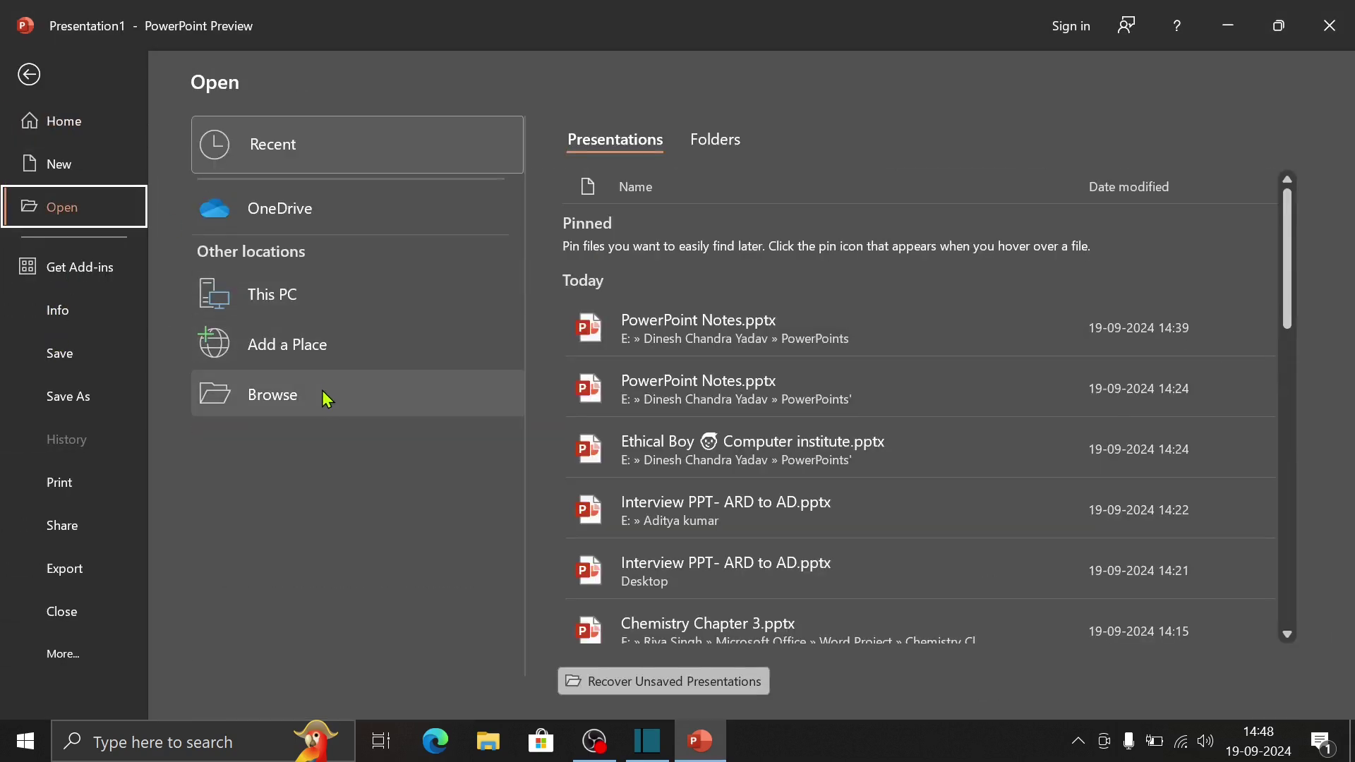
pyautogui.click(326, 396)
pyautogui.scroll(-2, 132, 339)
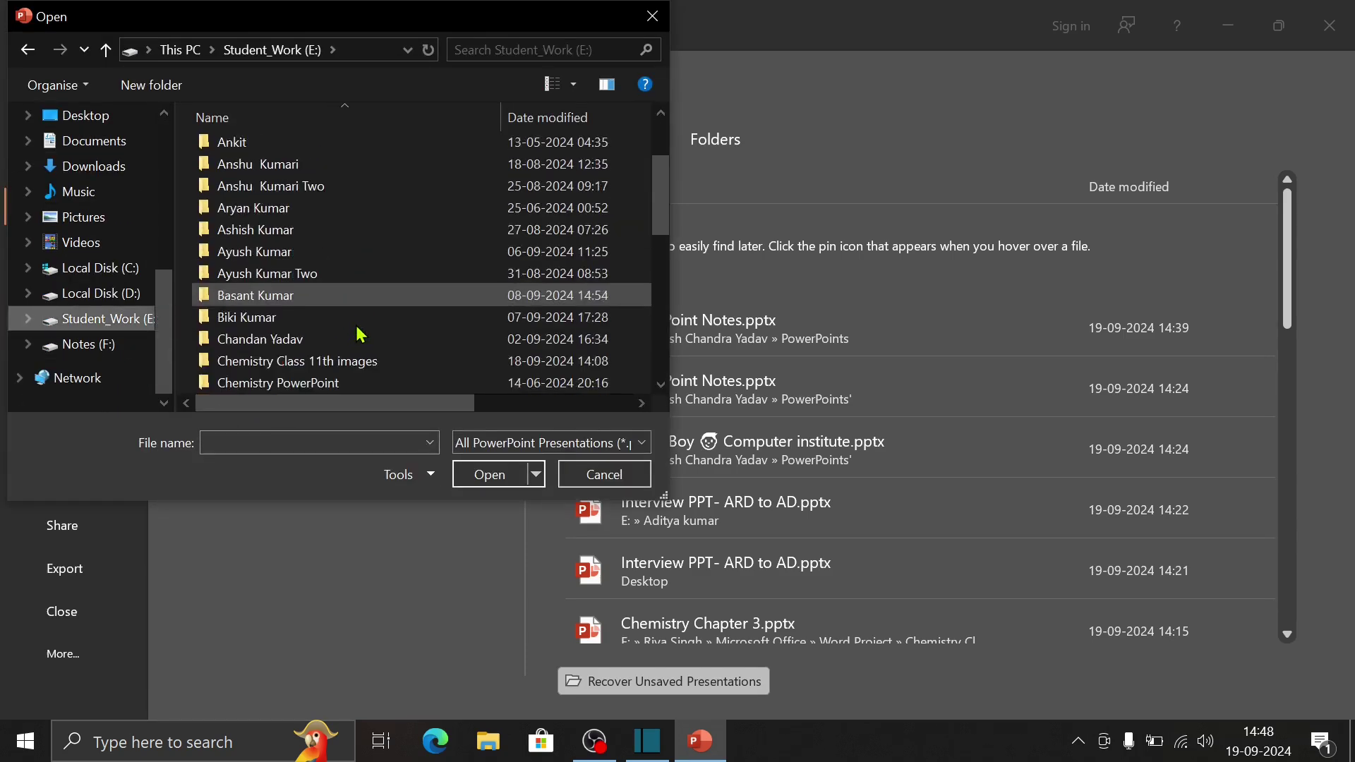
pyautogui.scroll(-2, 332, 296)
pyautogui.doubleClick(326, 273)
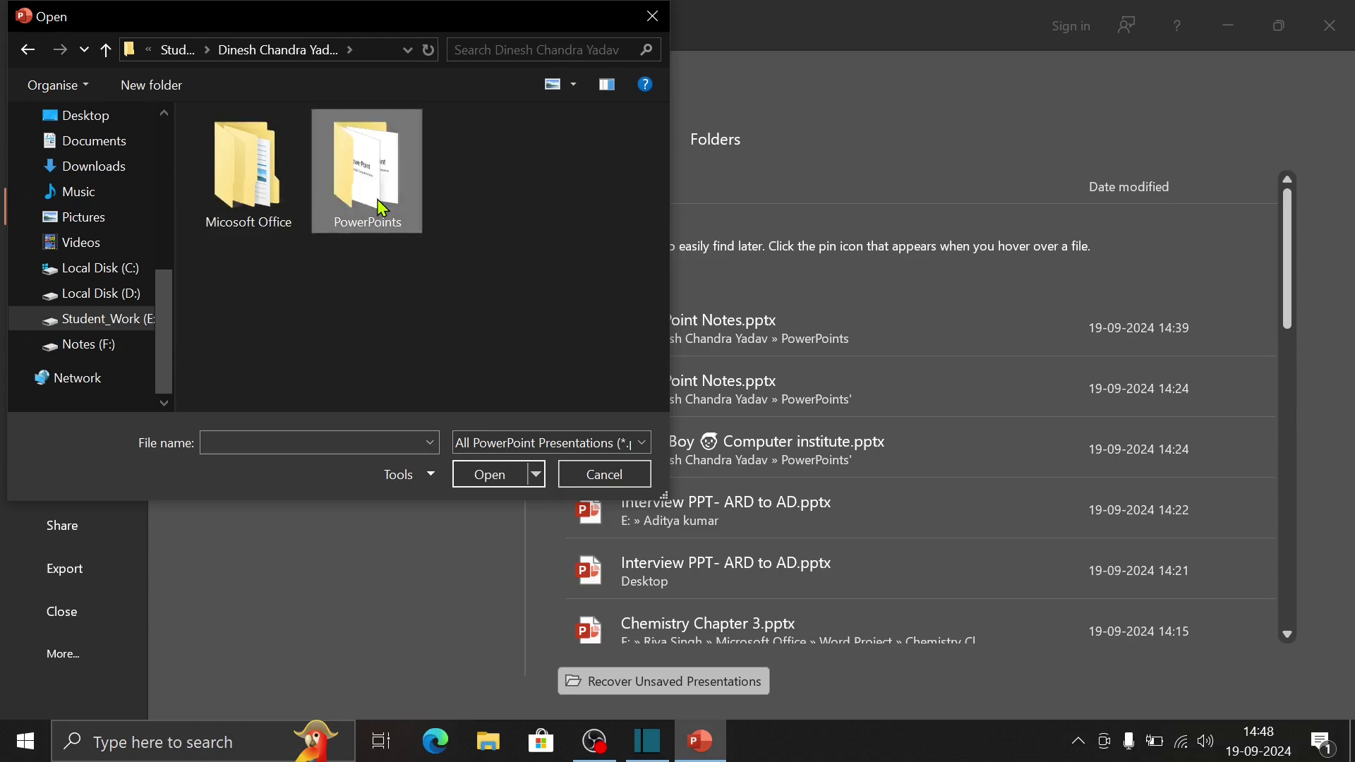
pyautogui.doubleClick(364, 180)
pyautogui.click(353, 157)
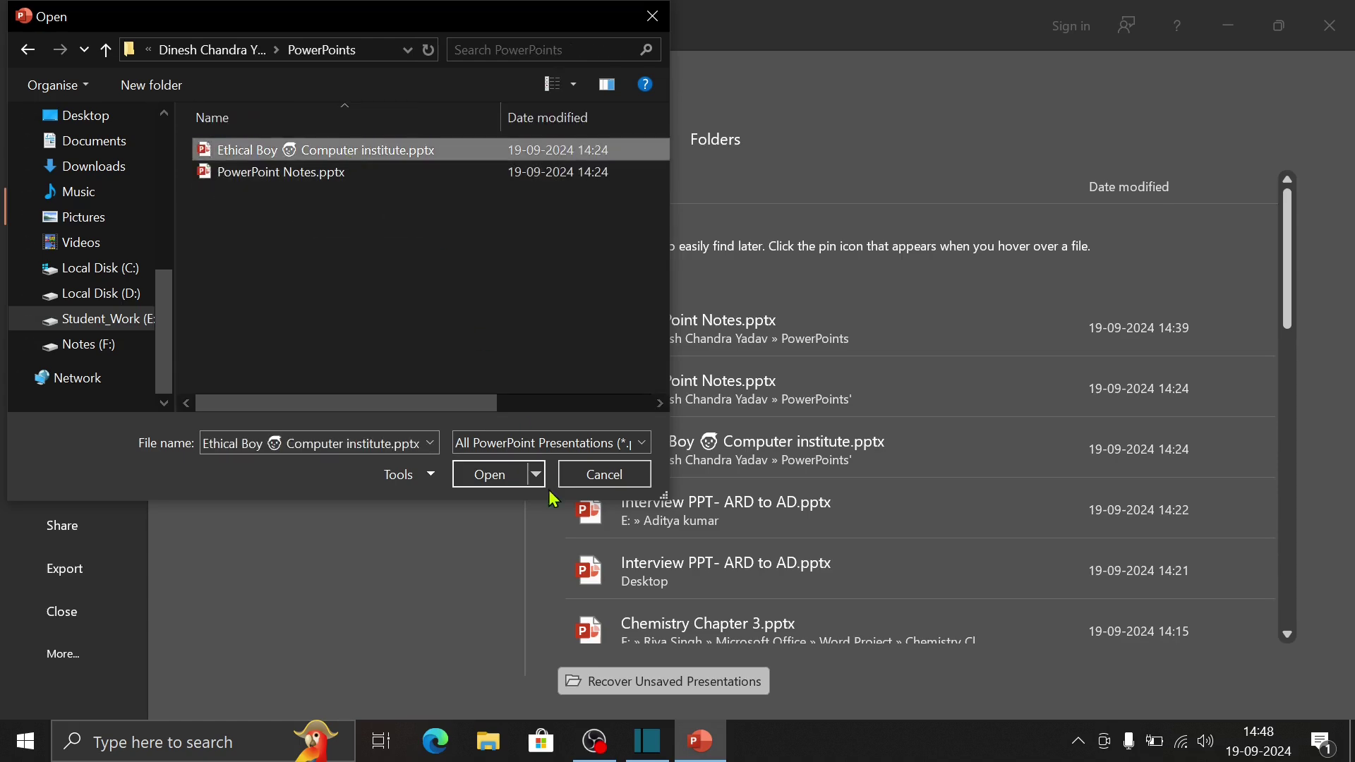
pyautogui.click(493, 475)
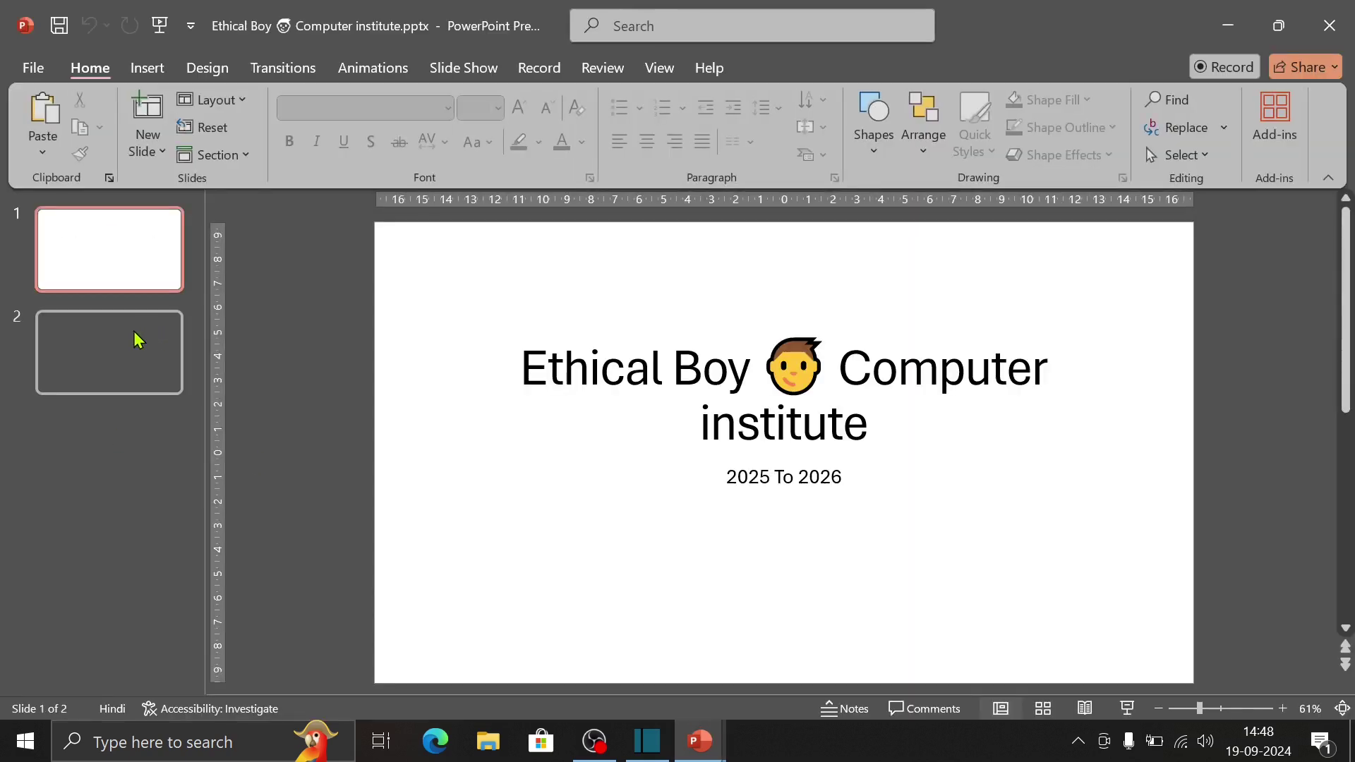
pyautogui.click(120, 356)
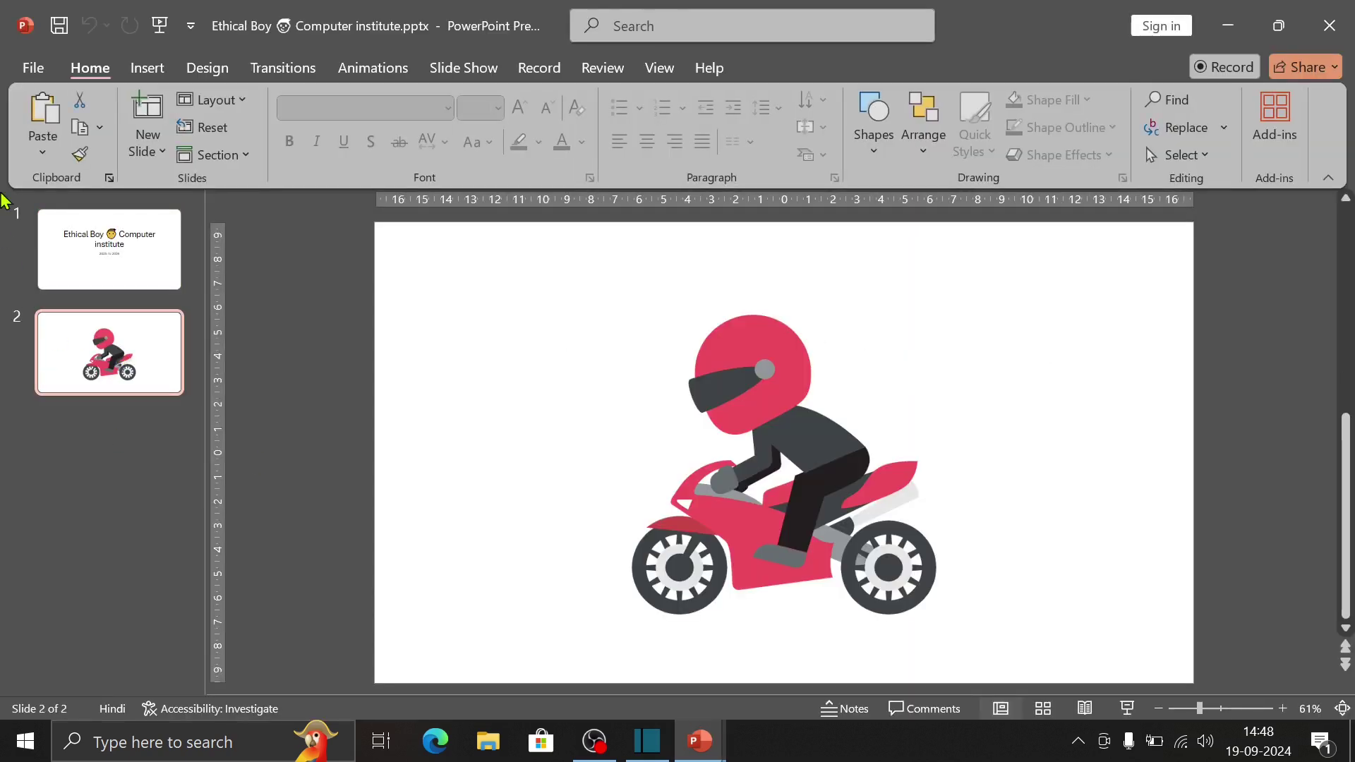
# Show the Account page under More, start Sign In, then dismiss the Microsoft sign-in window
pyautogui.click(31, 68)
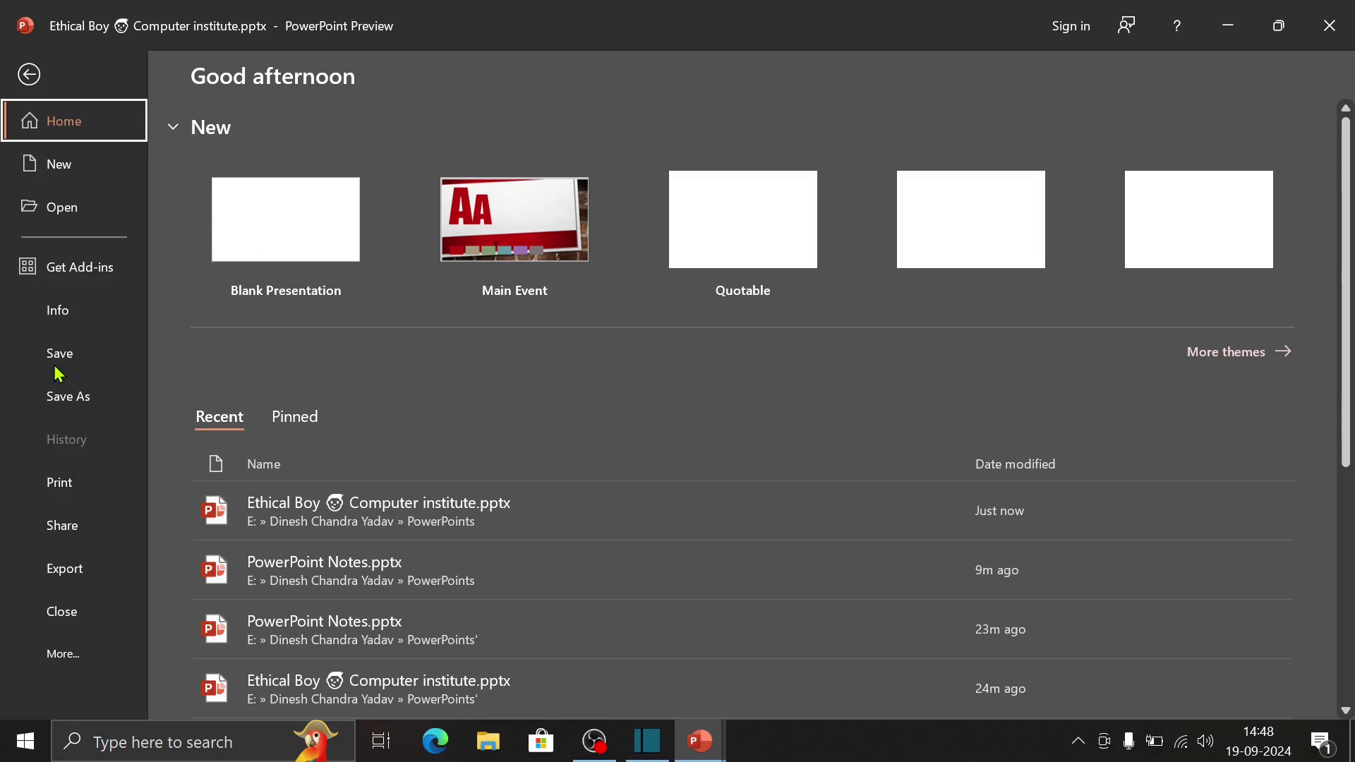
pyautogui.click(64, 655)
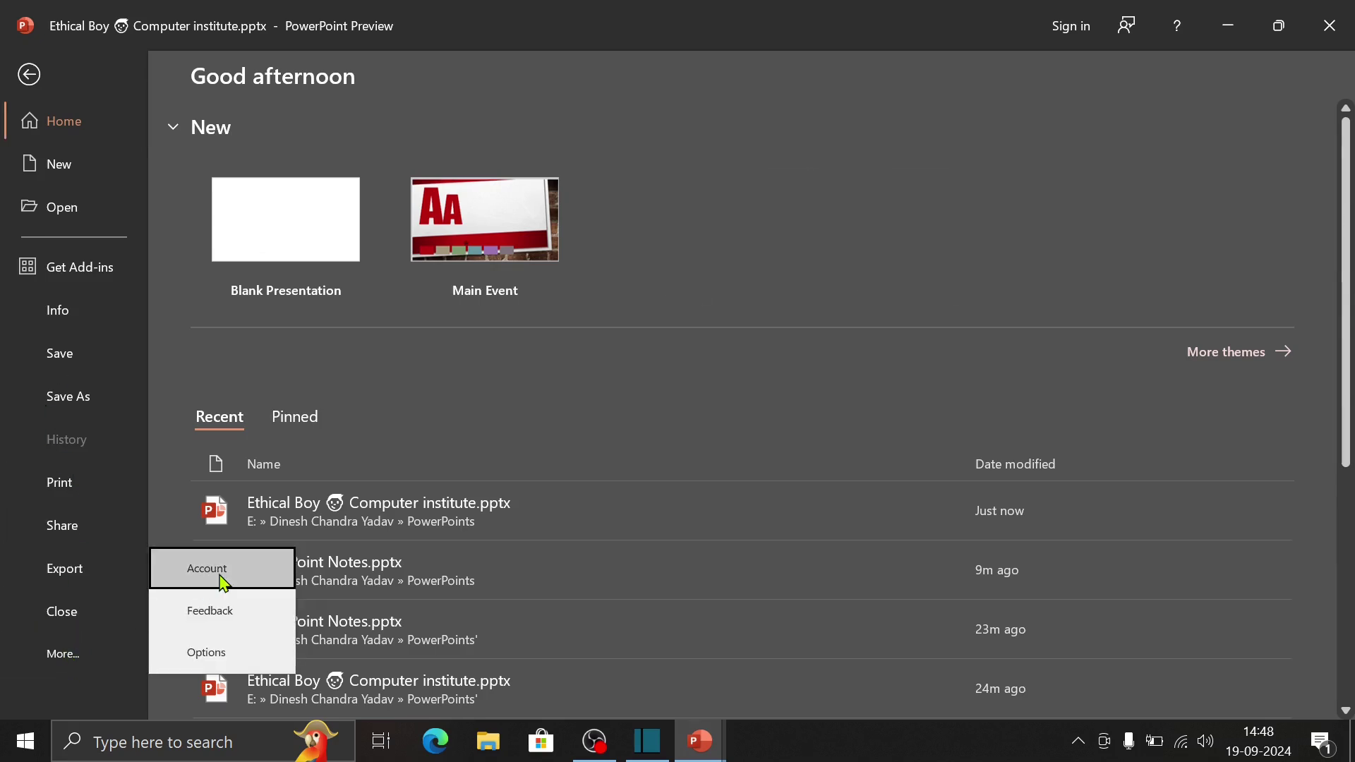
pyautogui.click(265, 580)
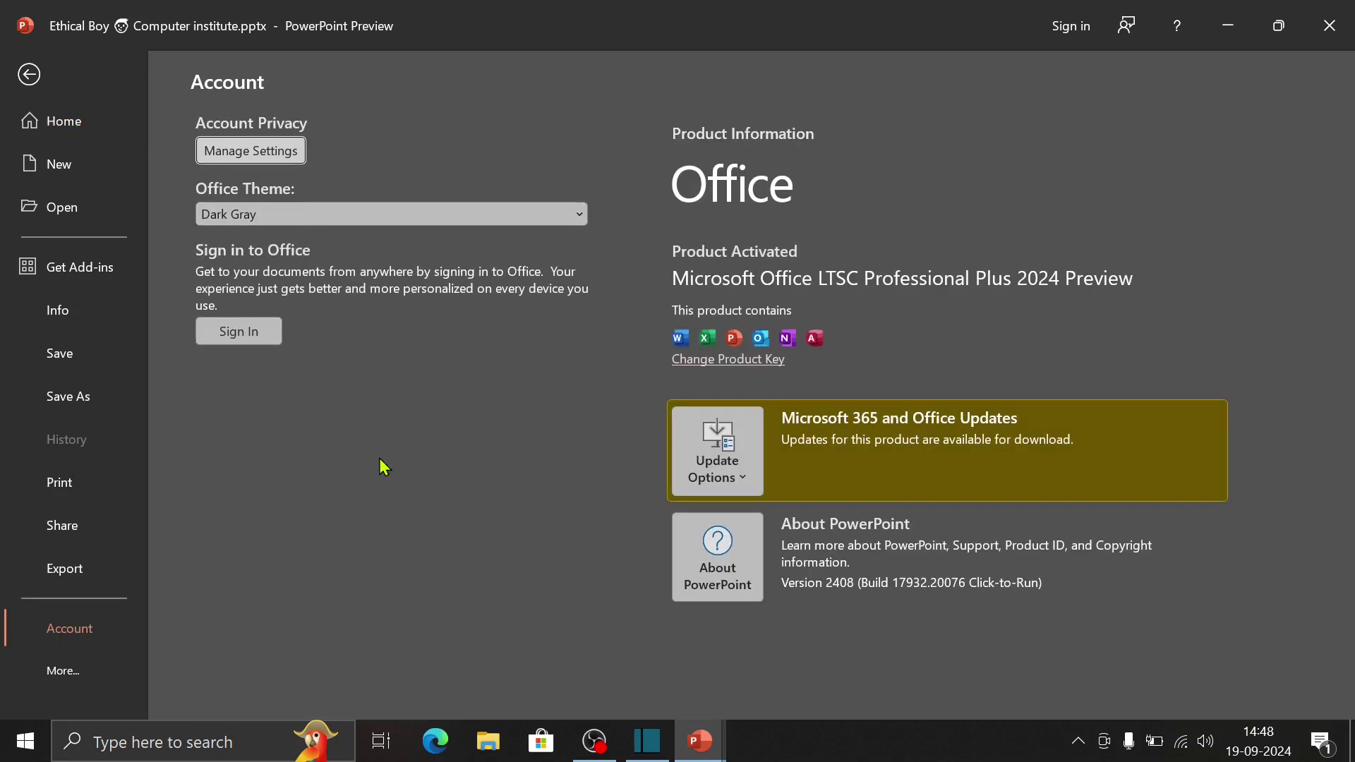
pyautogui.click(253, 337)
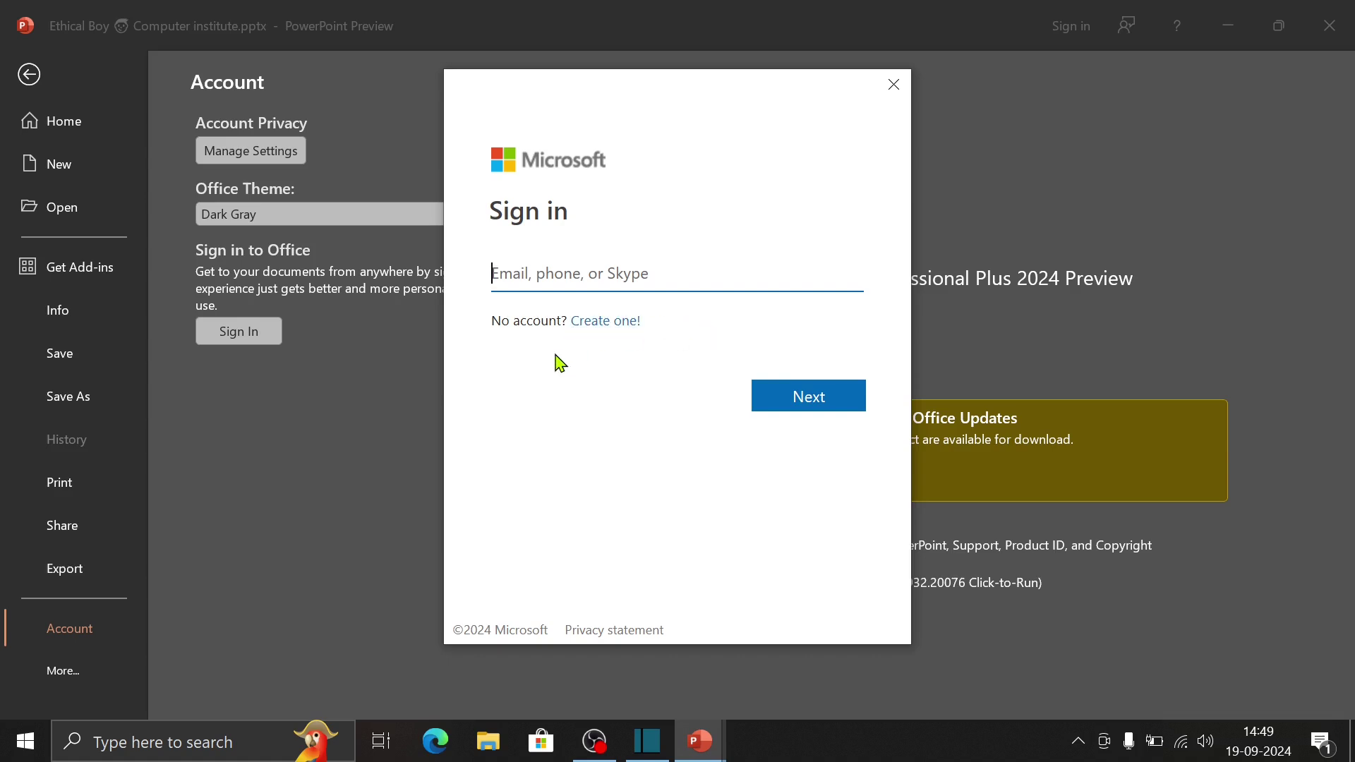
pyautogui.click(893, 84)
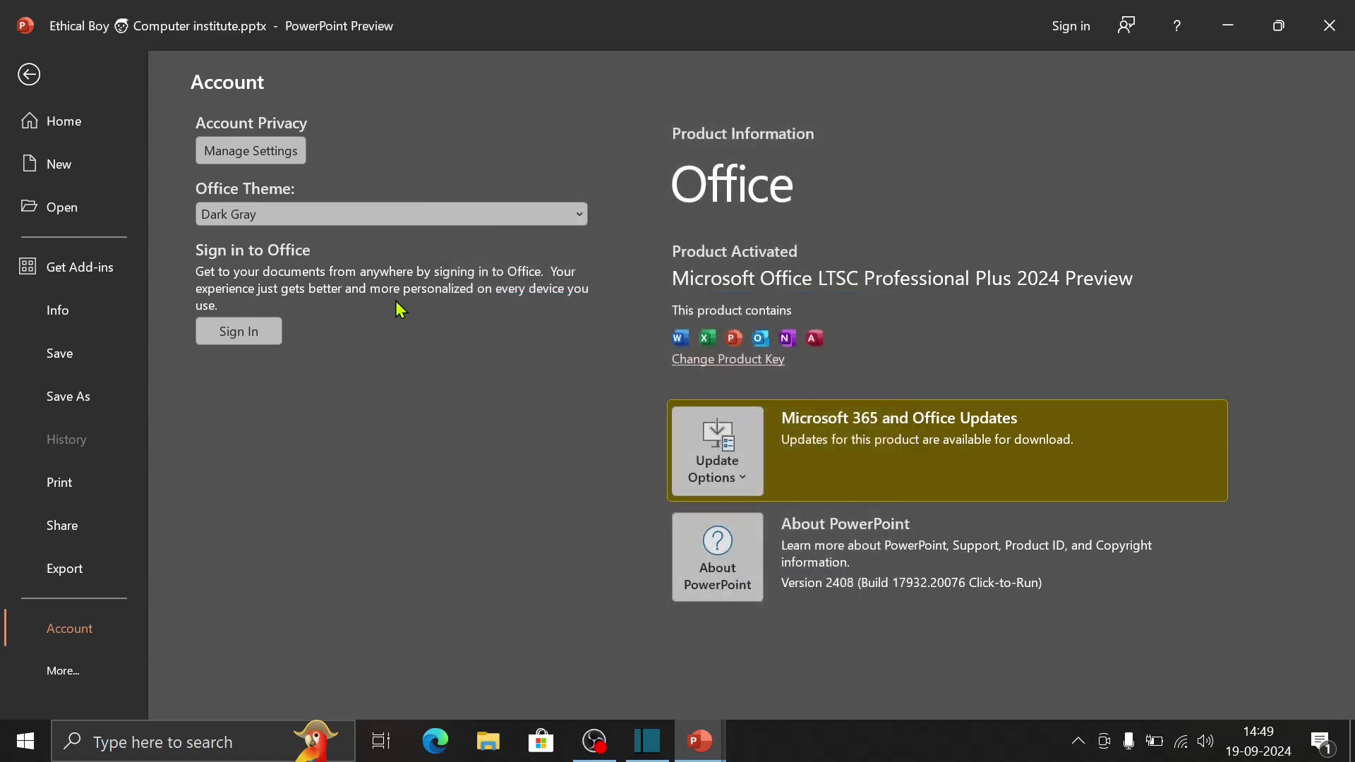
pyautogui.click(536, 222)
pyautogui.click(536, 221)
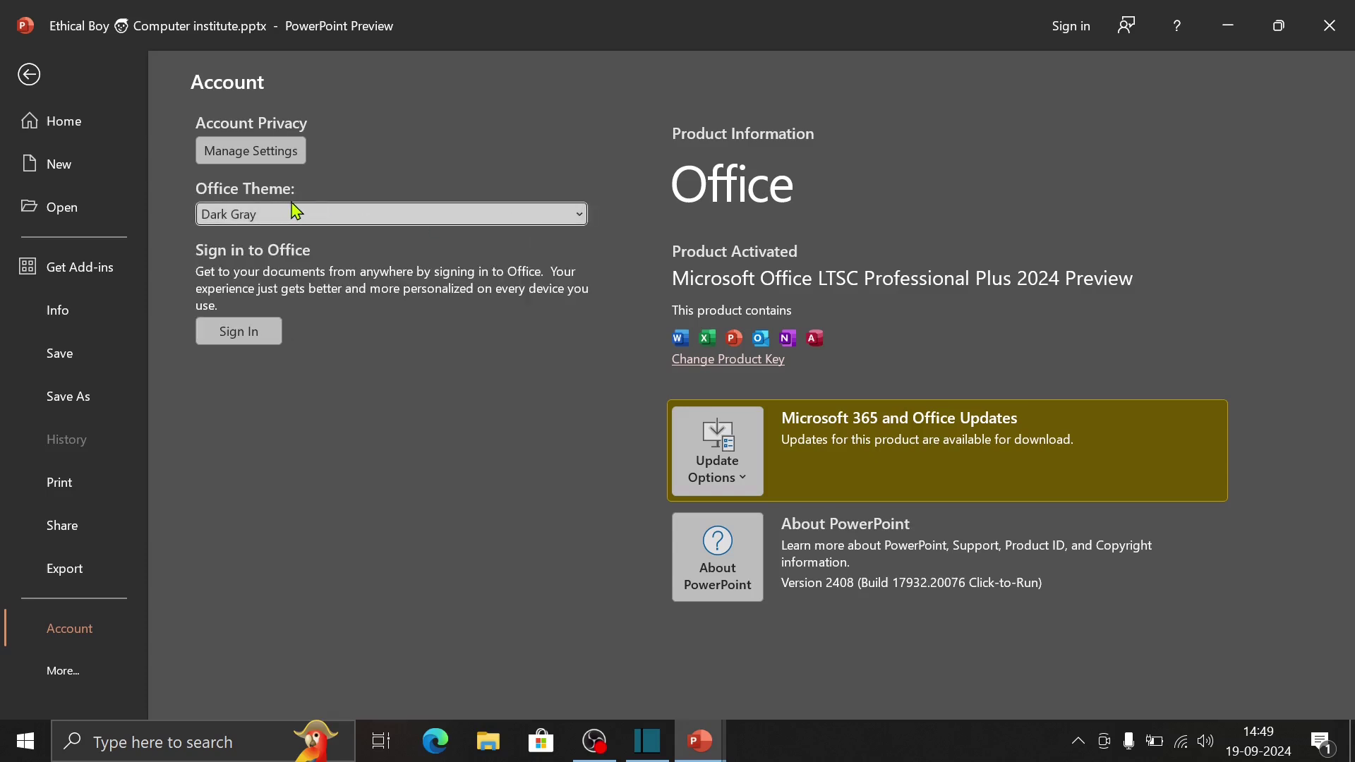
pyautogui.click(409, 222)
pyautogui.click(270, 261)
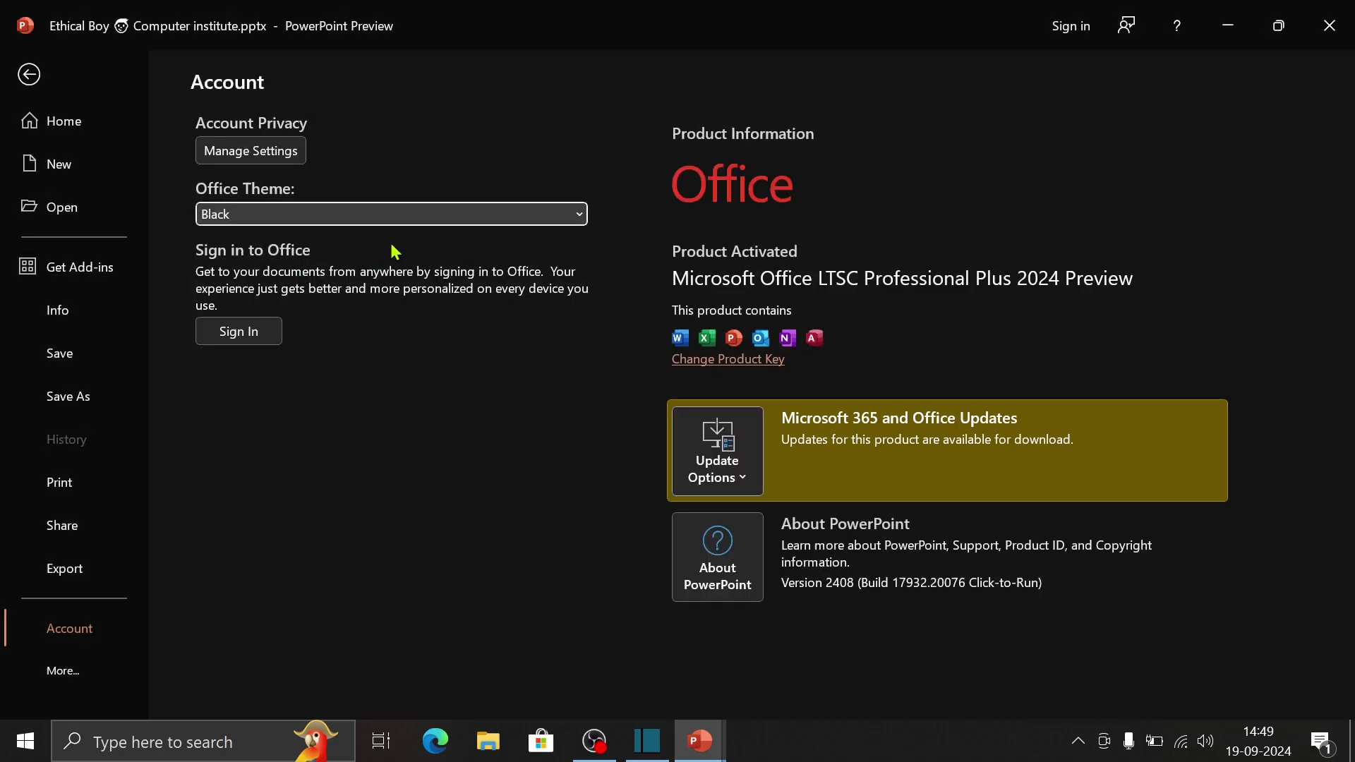
pyautogui.click(523, 223)
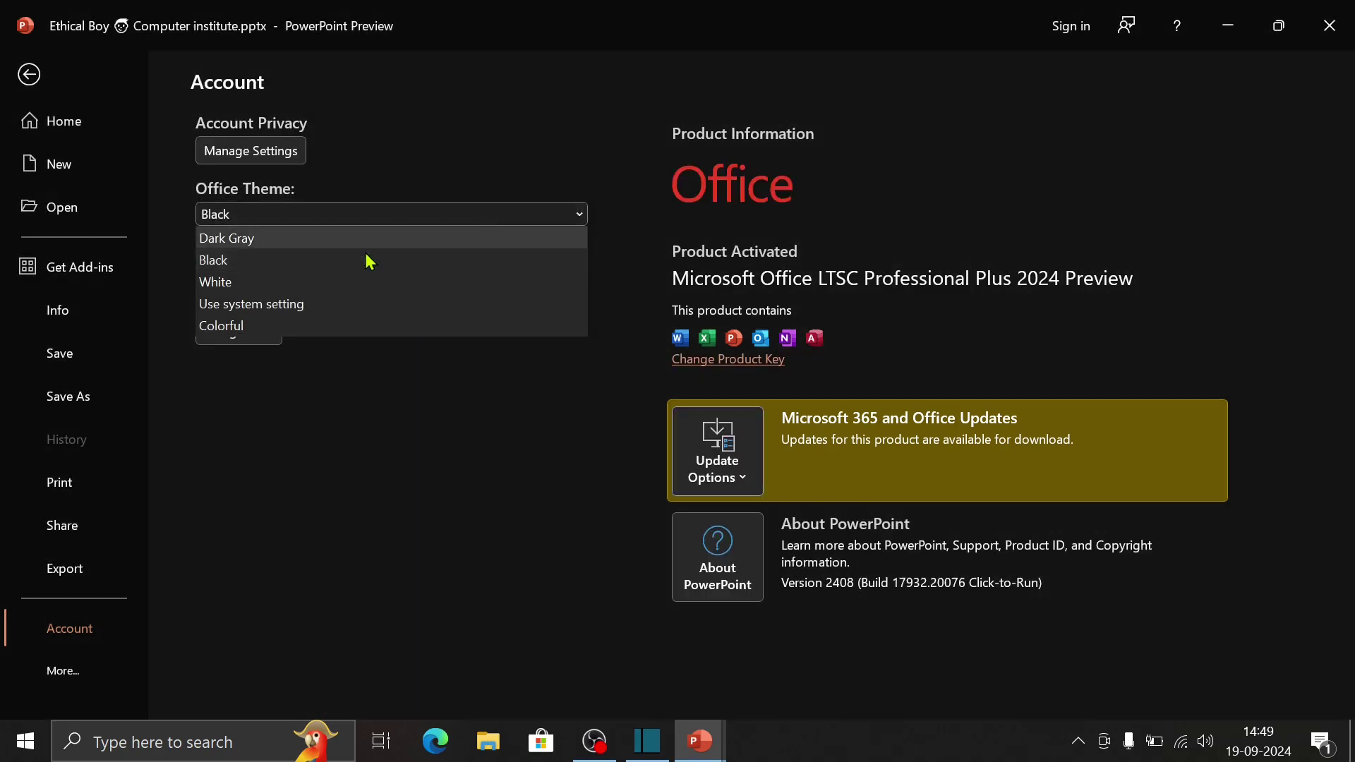
pyautogui.click(297, 278)
pyautogui.click(457, 223)
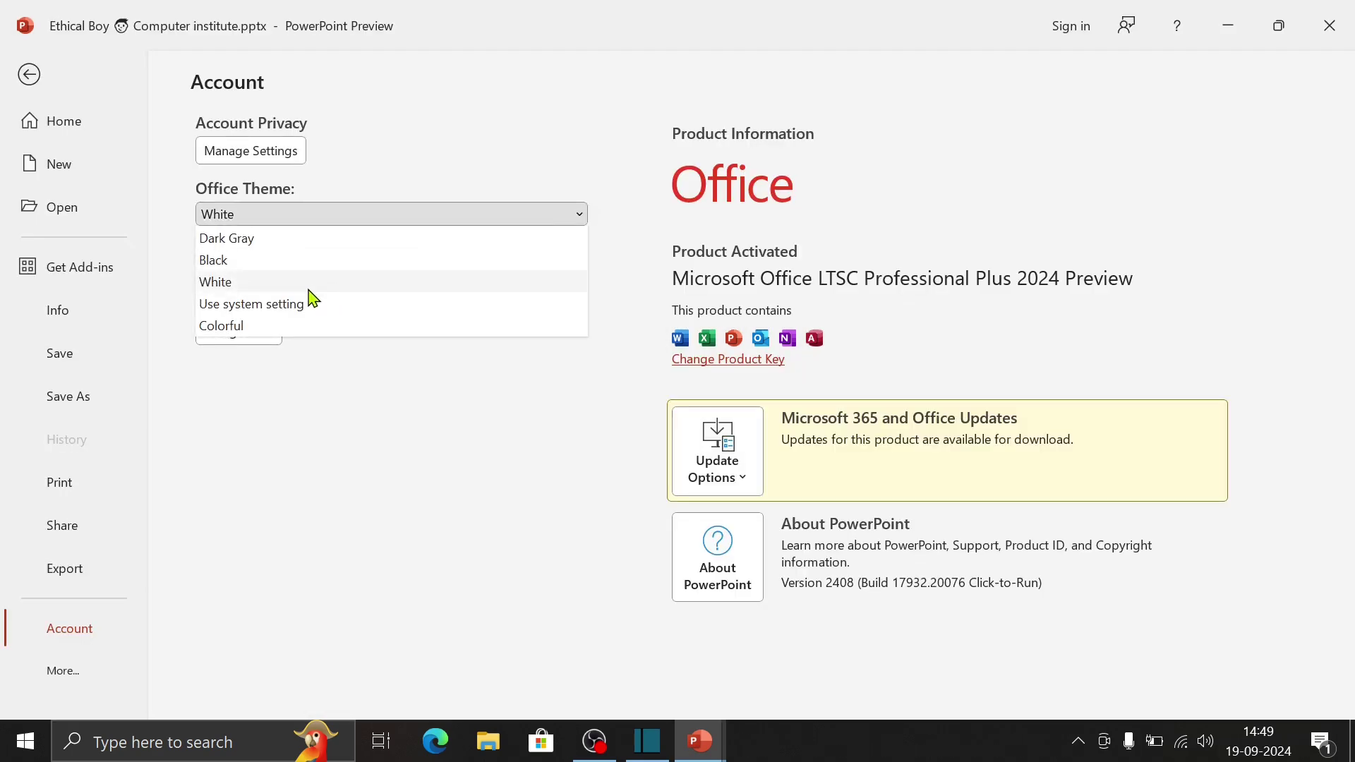
pyautogui.click(270, 302)
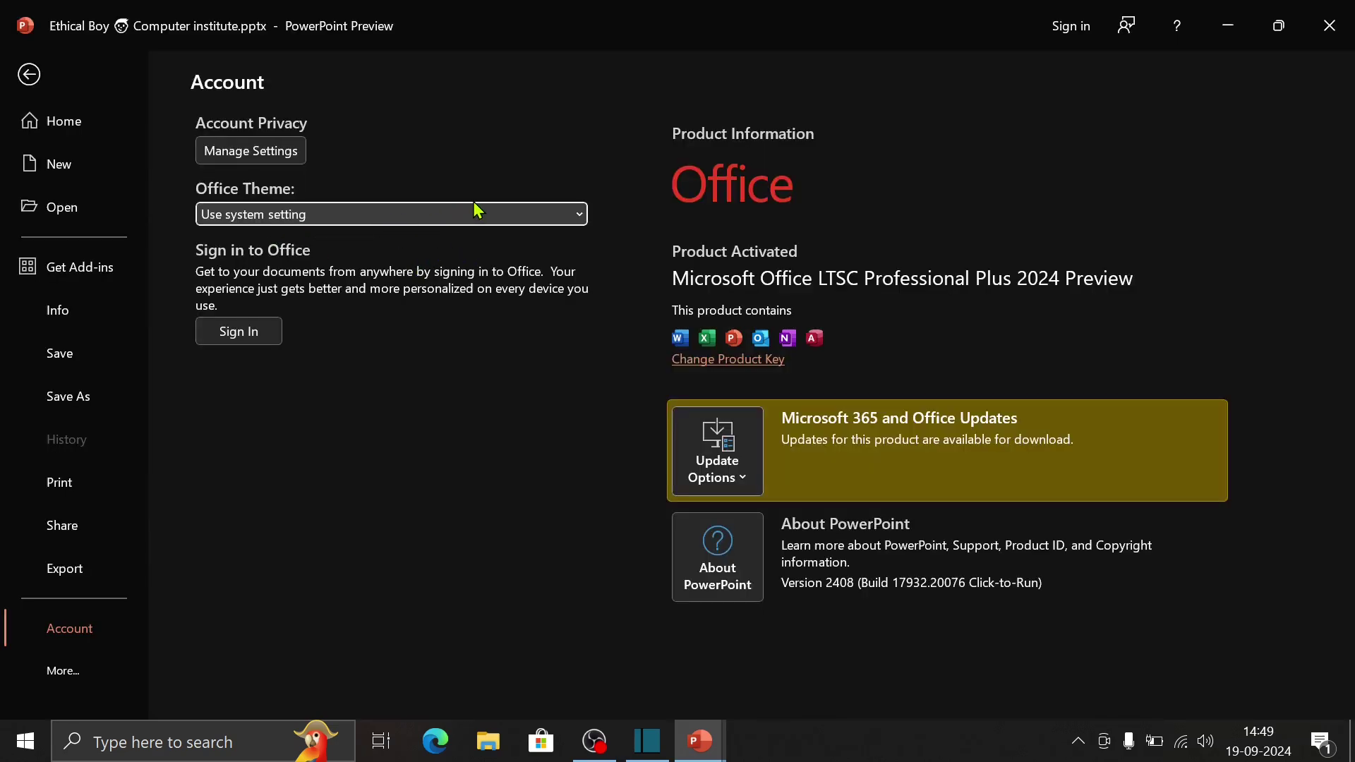
pyautogui.click(485, 219)
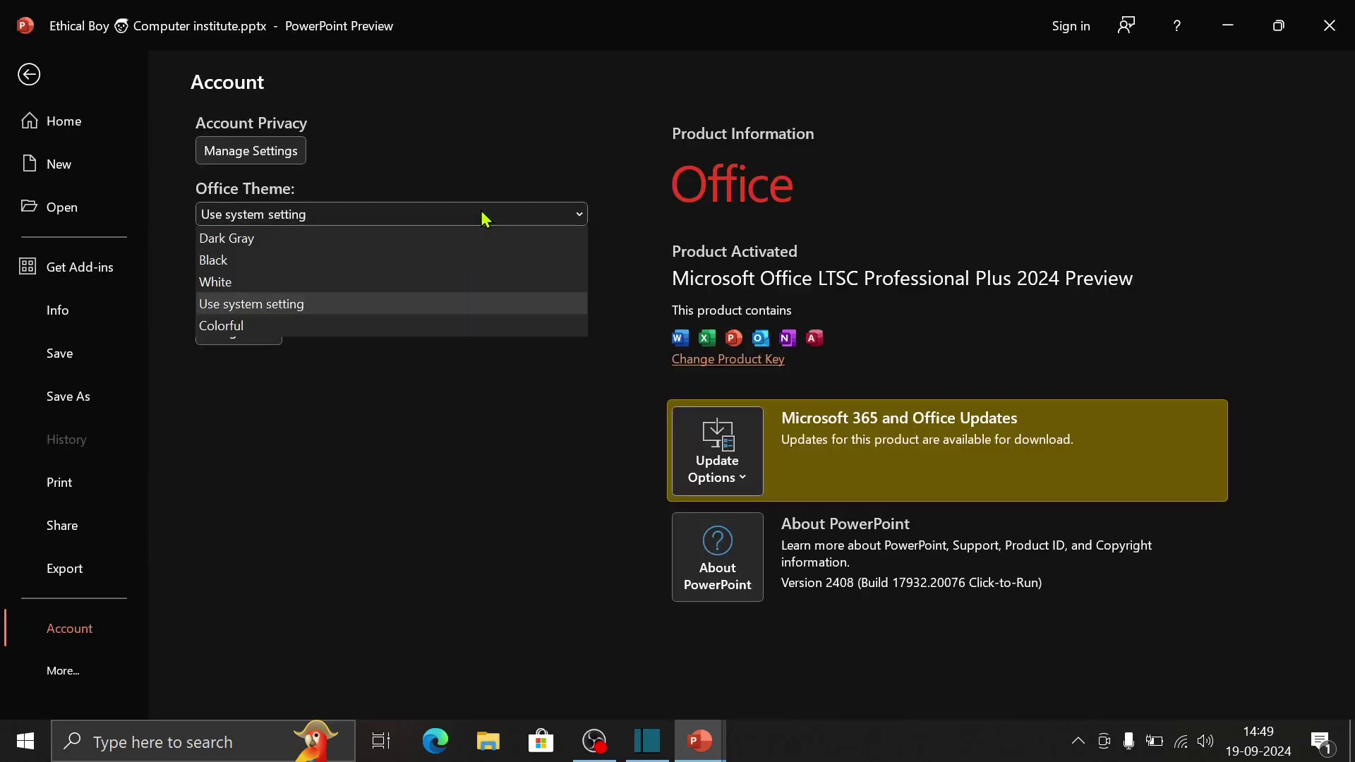
pyautogui.click(416, 225)
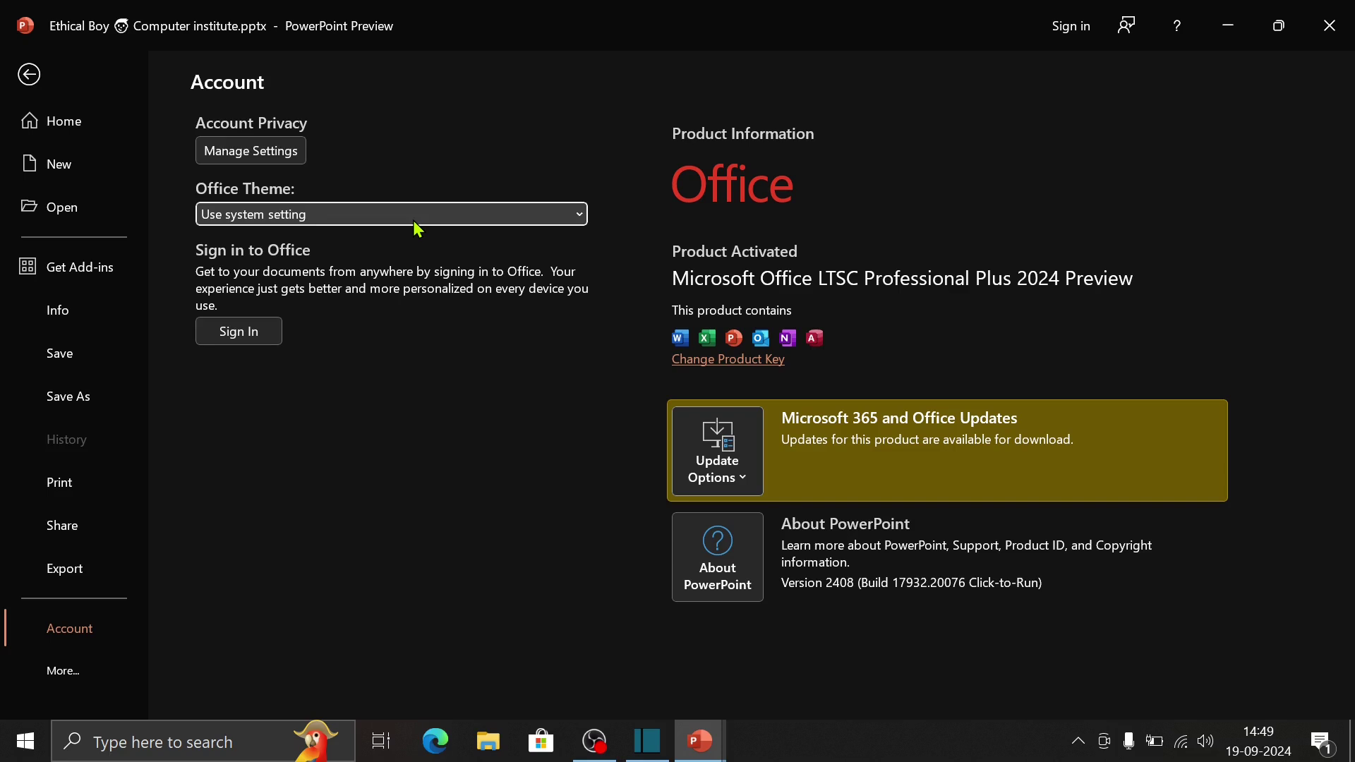
pyautogui.click(416, 223)
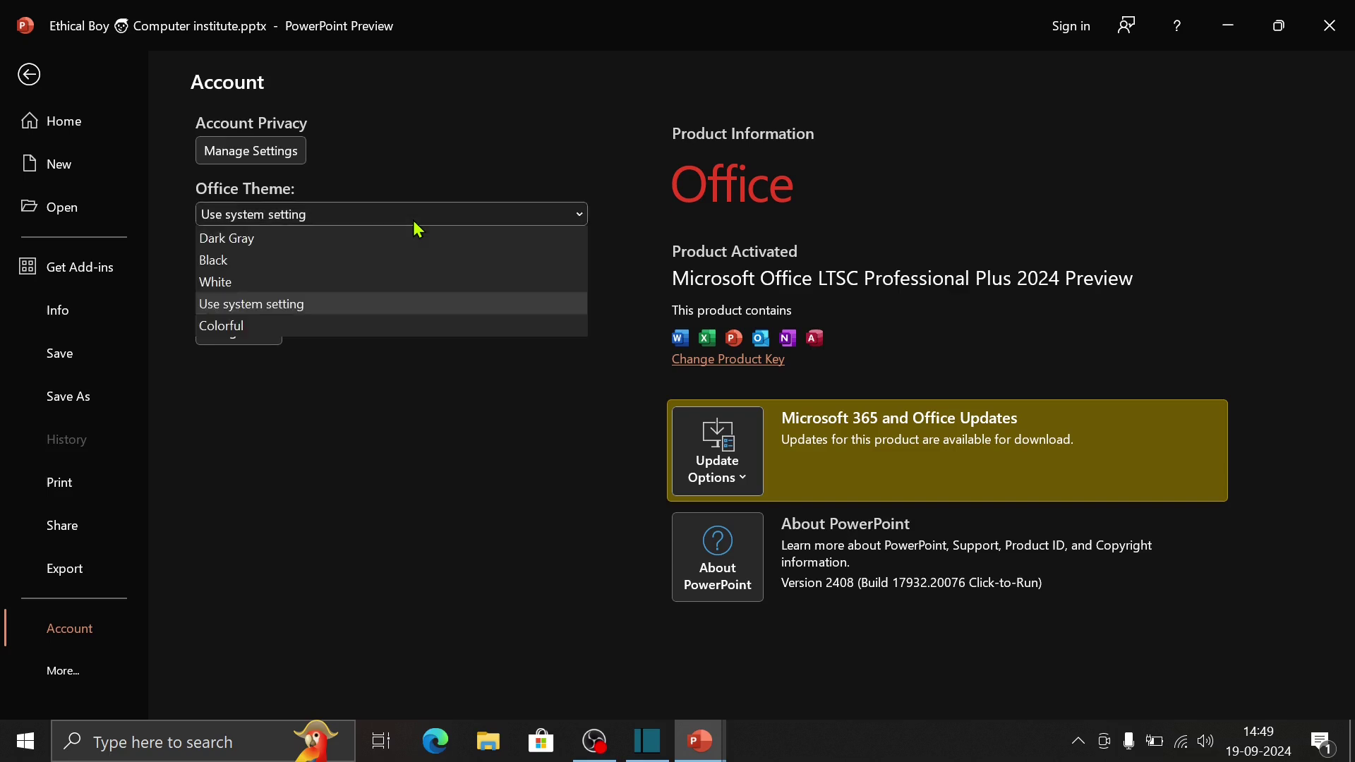
pyautogui.click(283, 328)
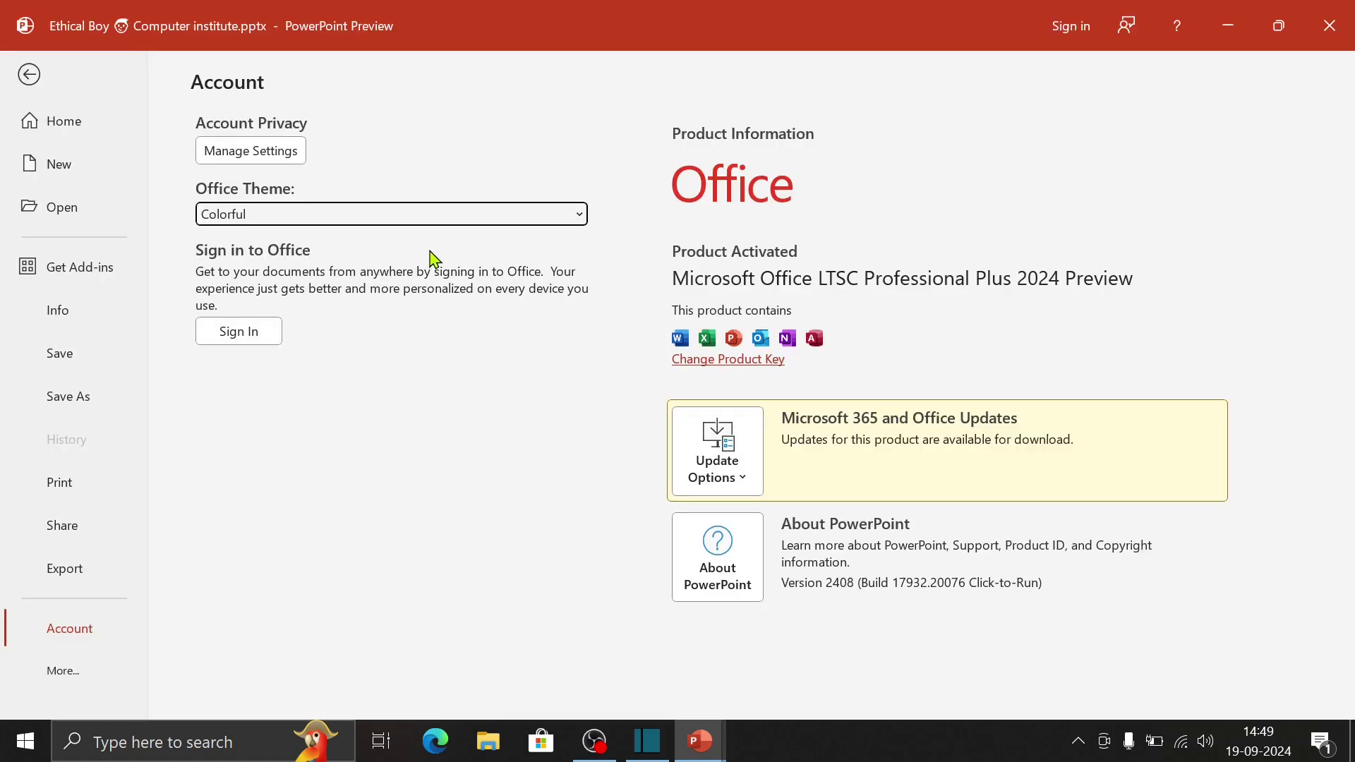
pyautogui.click(463, 224)
pyautogui.click(254, 240)
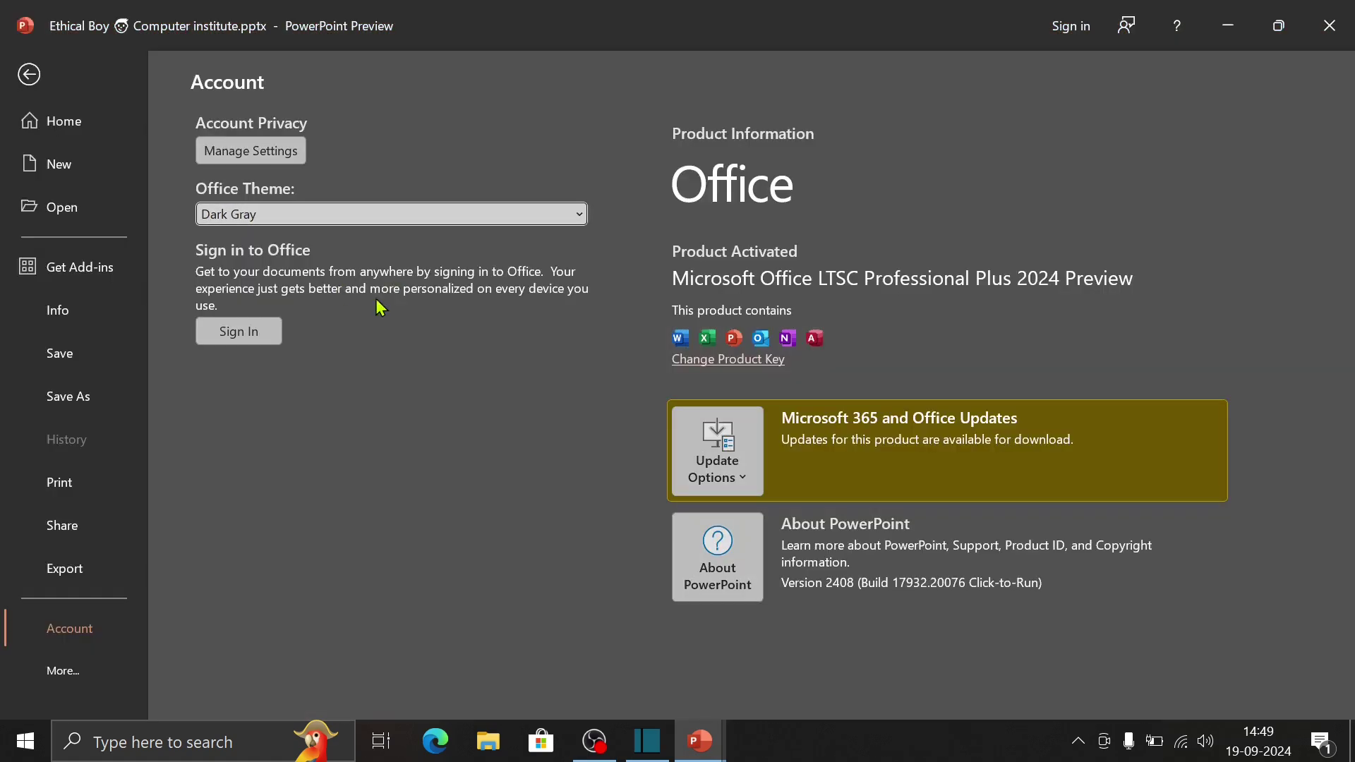
# Open the account Privacy Settings from Manage Settings, then close that dialog
pyautogui.click(247, 156)
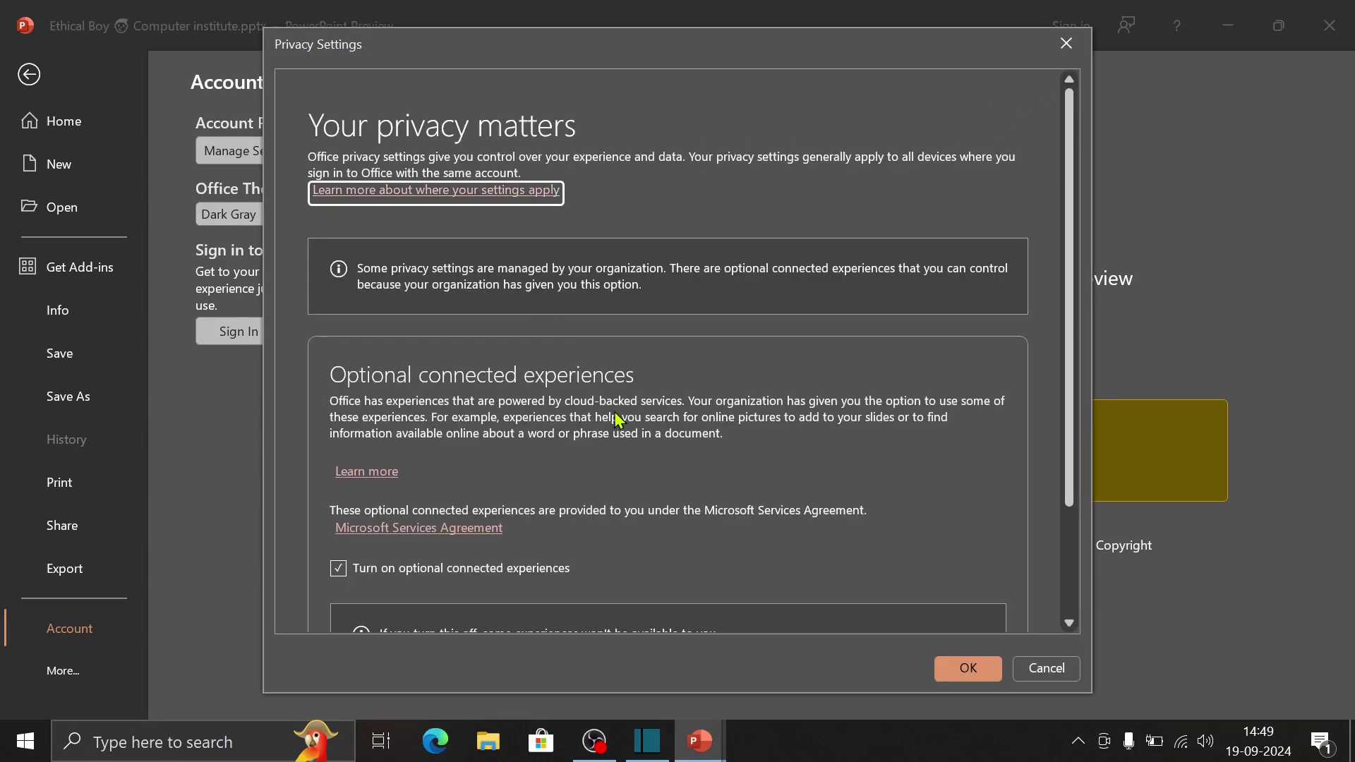
pyautogui.scroll(-2, 619, 421)
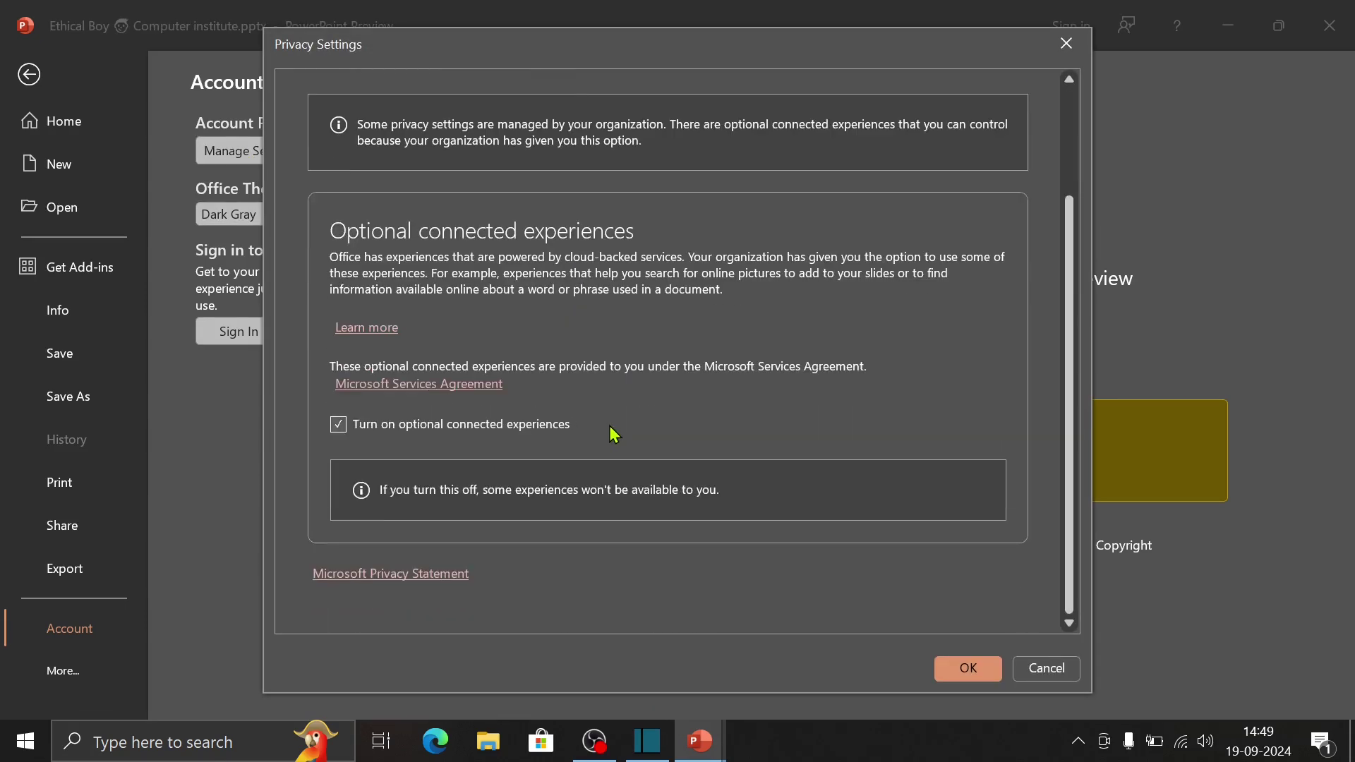
pyautogui.click(1050, 43)
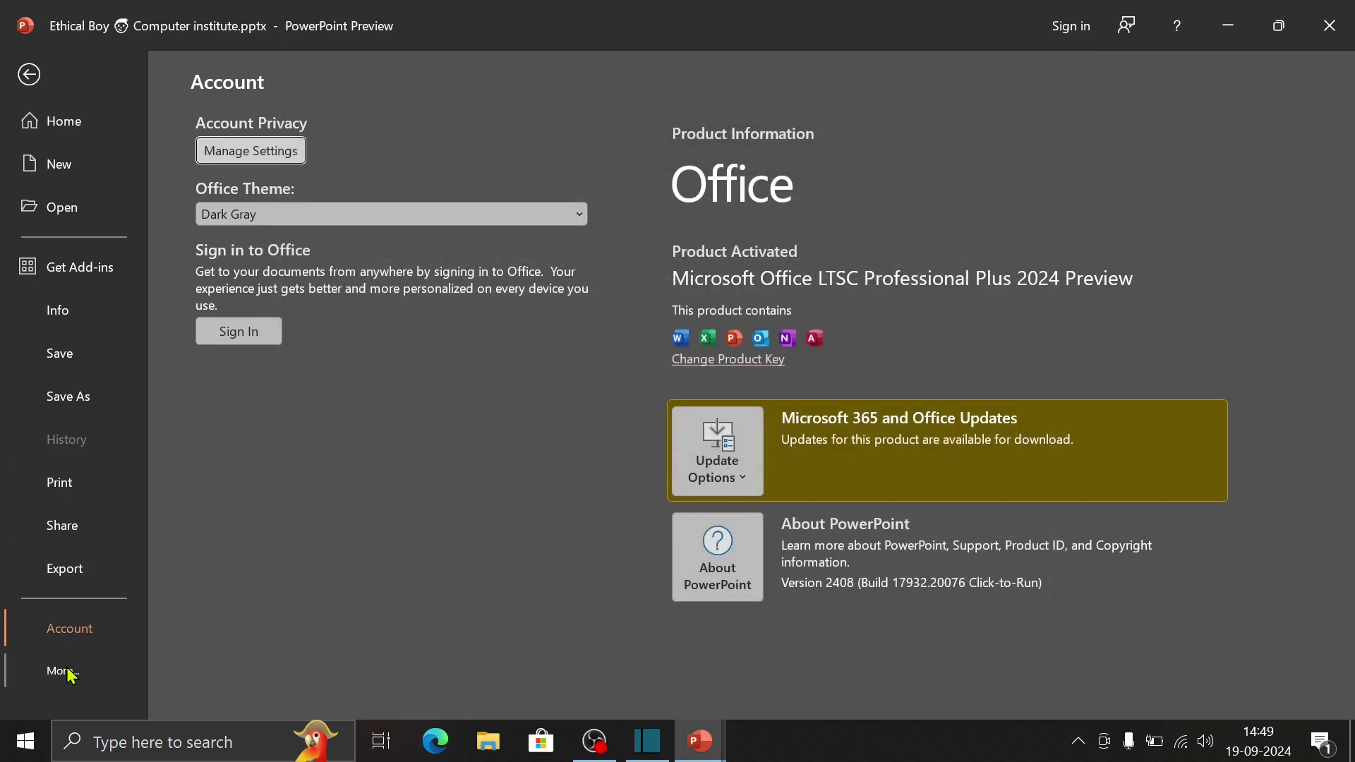
# Go to the Feedback page through the More backstage list
pyautogui.click(70, 674)
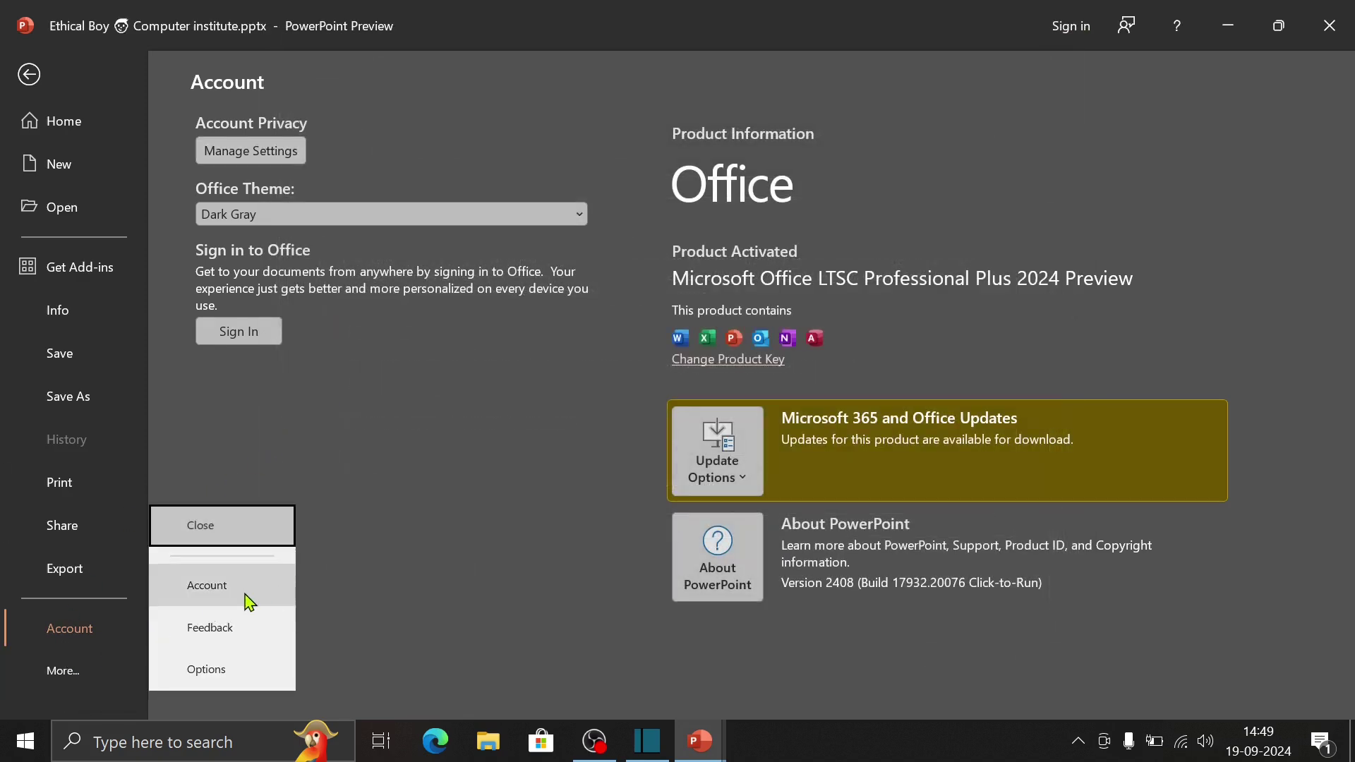
pyautogui.click(244, 640)
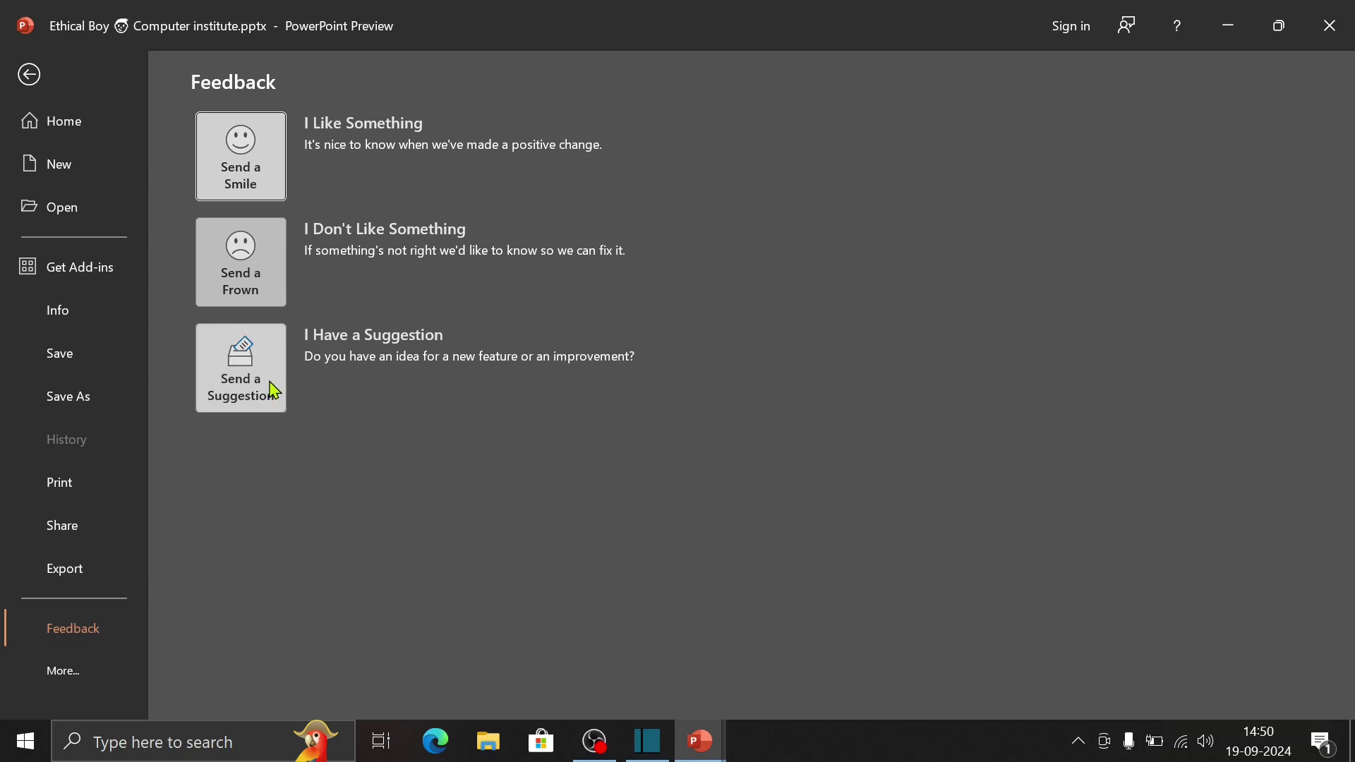
pyautogui.click(77, 652)
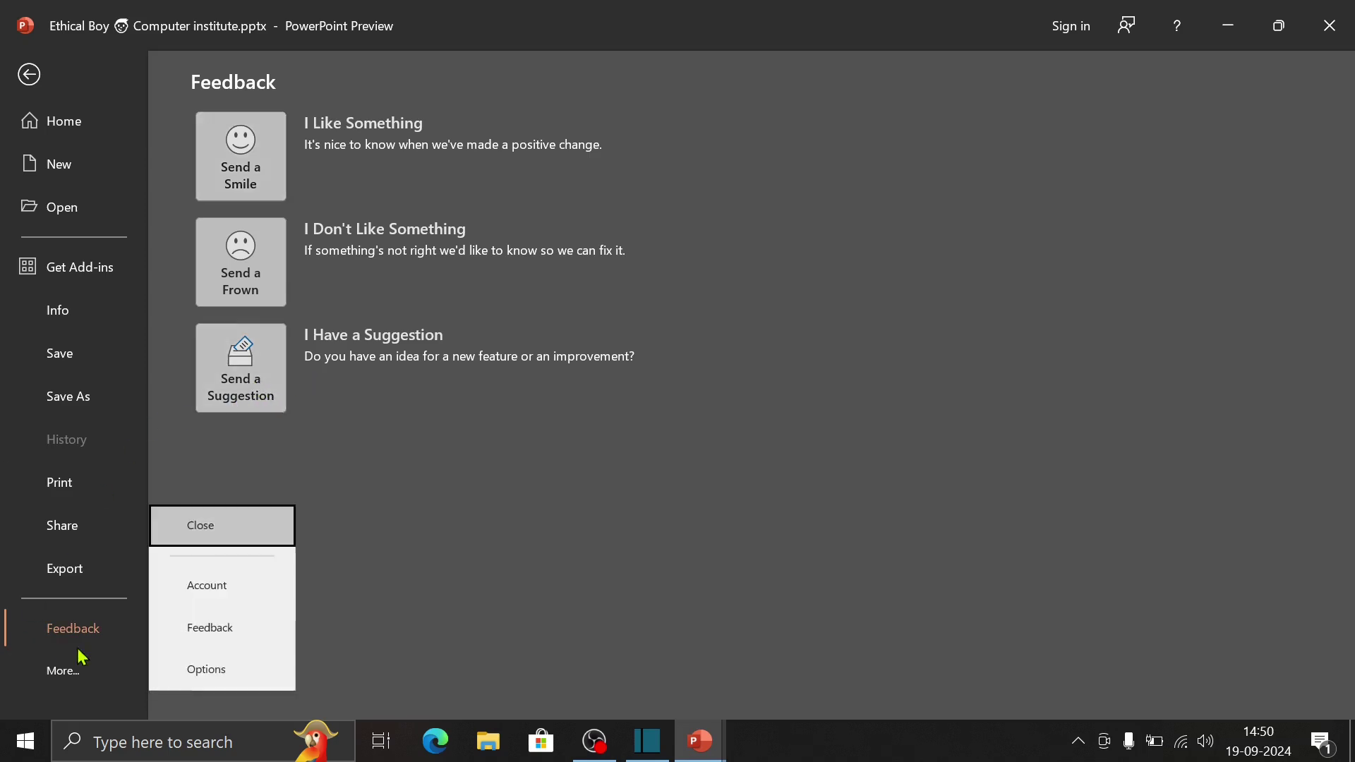
# Open PowerPoint Options and browse the Customize Ribbon, Advanced and Accessibility pages
pyautogui.click(204, 671)
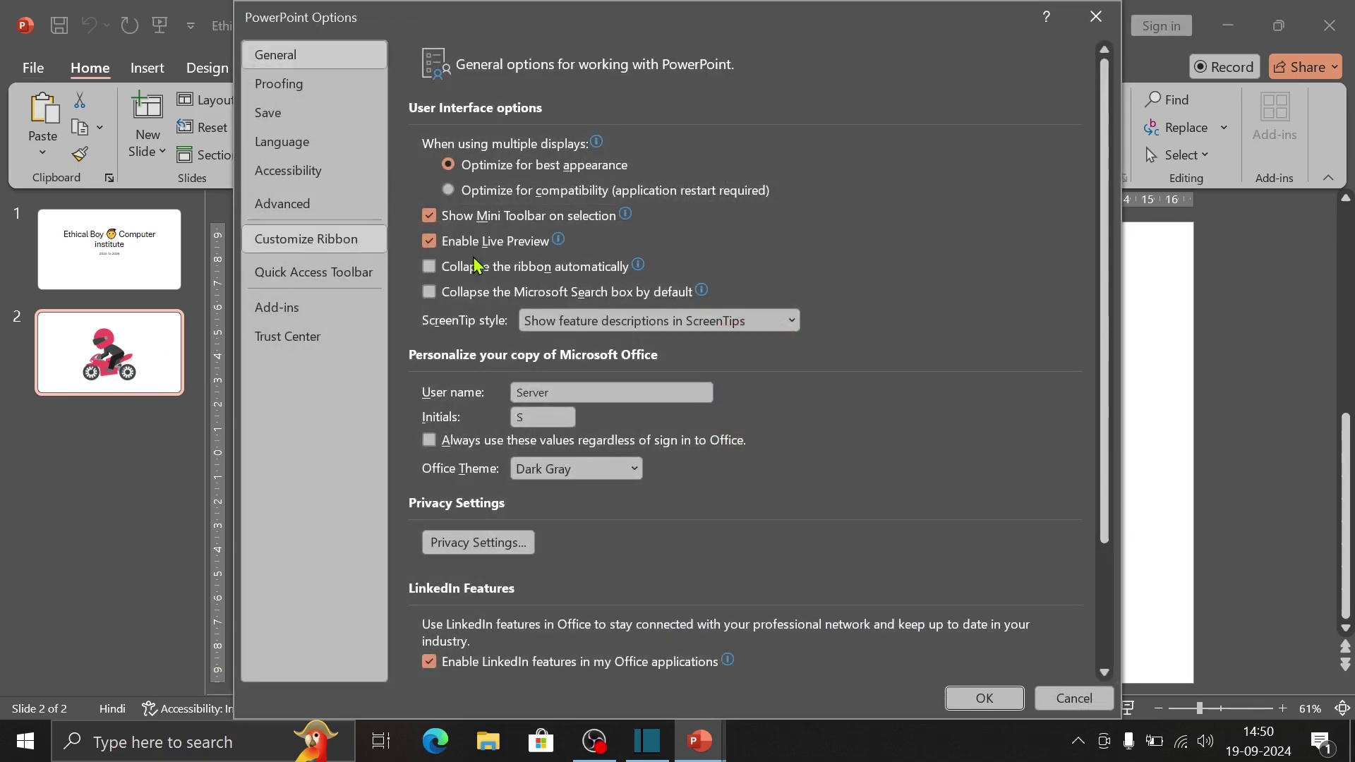
pyautogui.click(281, 241)
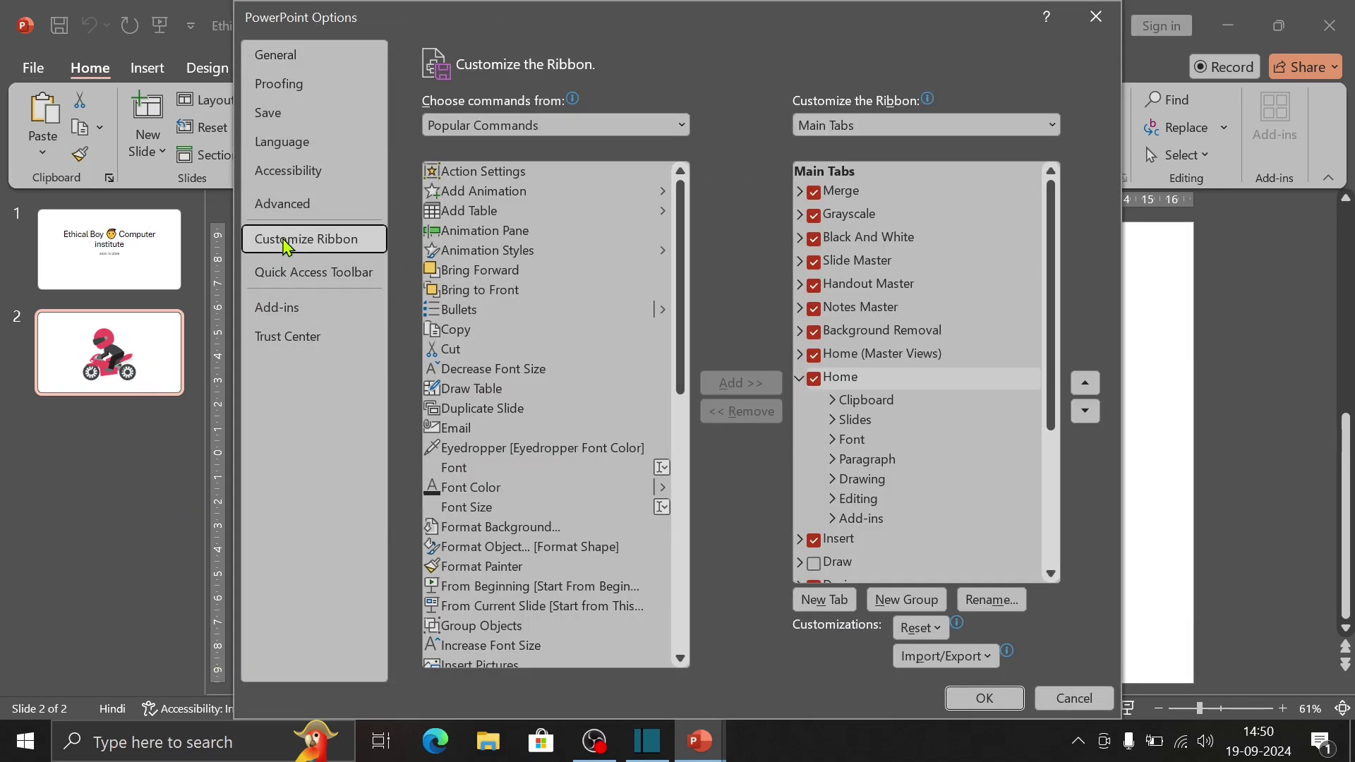
pyautogui.click(305, 207)
pyautogui.click(314, 182)
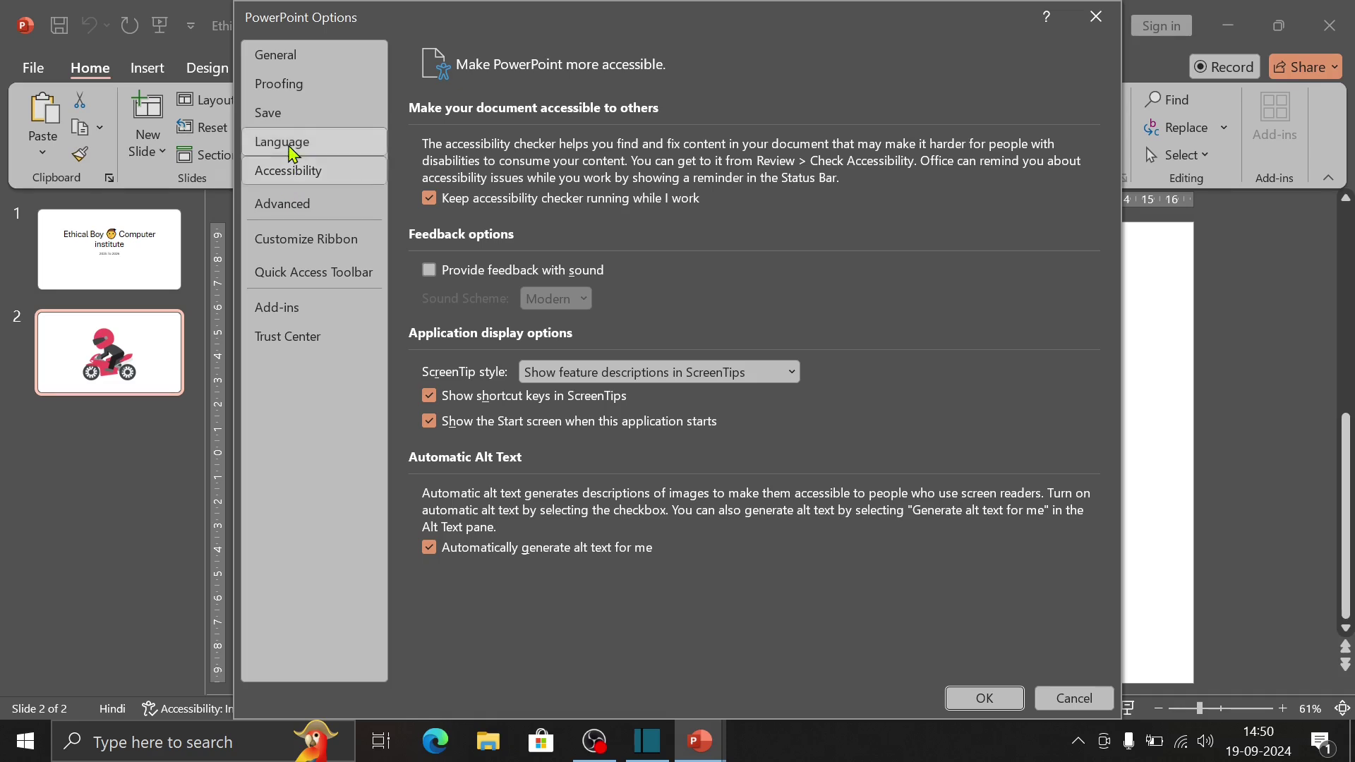
# Move Hindi to the top of the display languages, accept the restart notice, and close the presentation
pyautogui.click(291, 144)
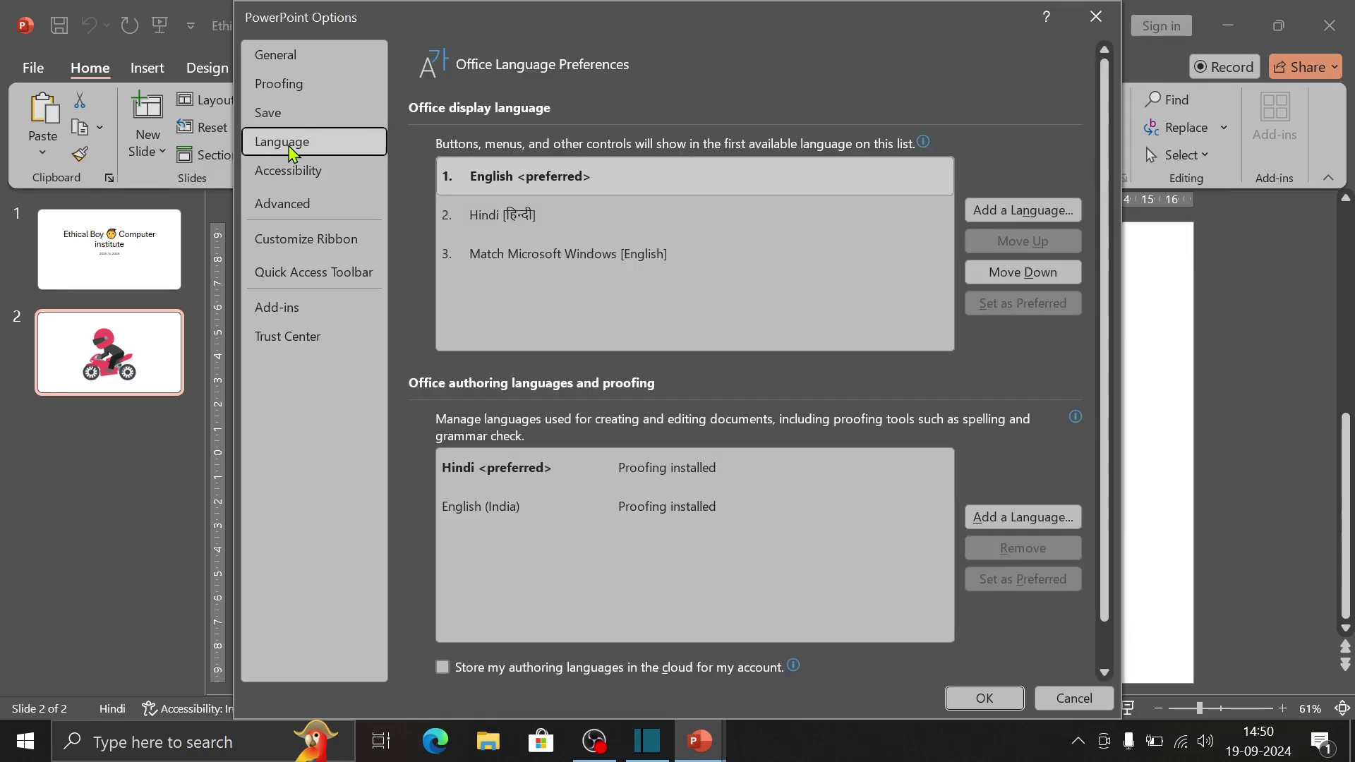
pyautogui.click(508, 214)
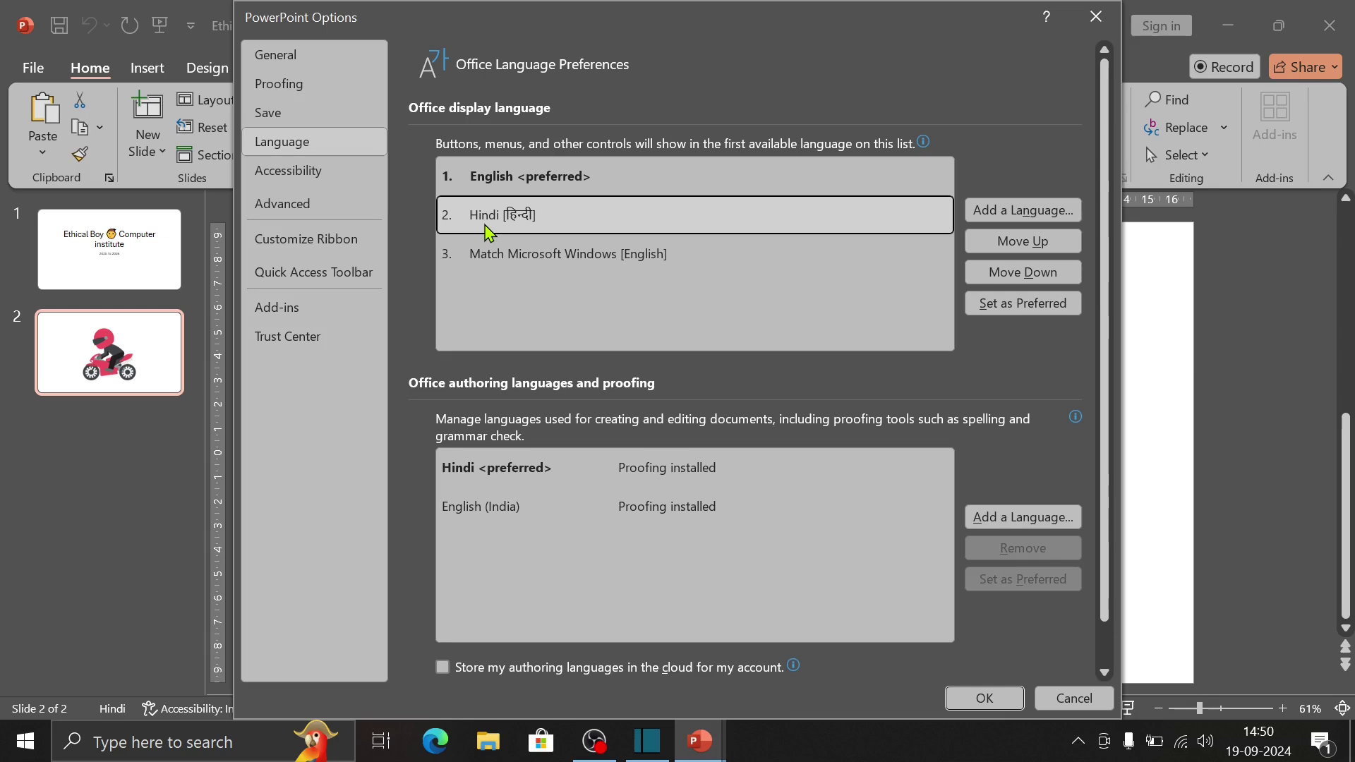
pyautogui.click(1059, 243)
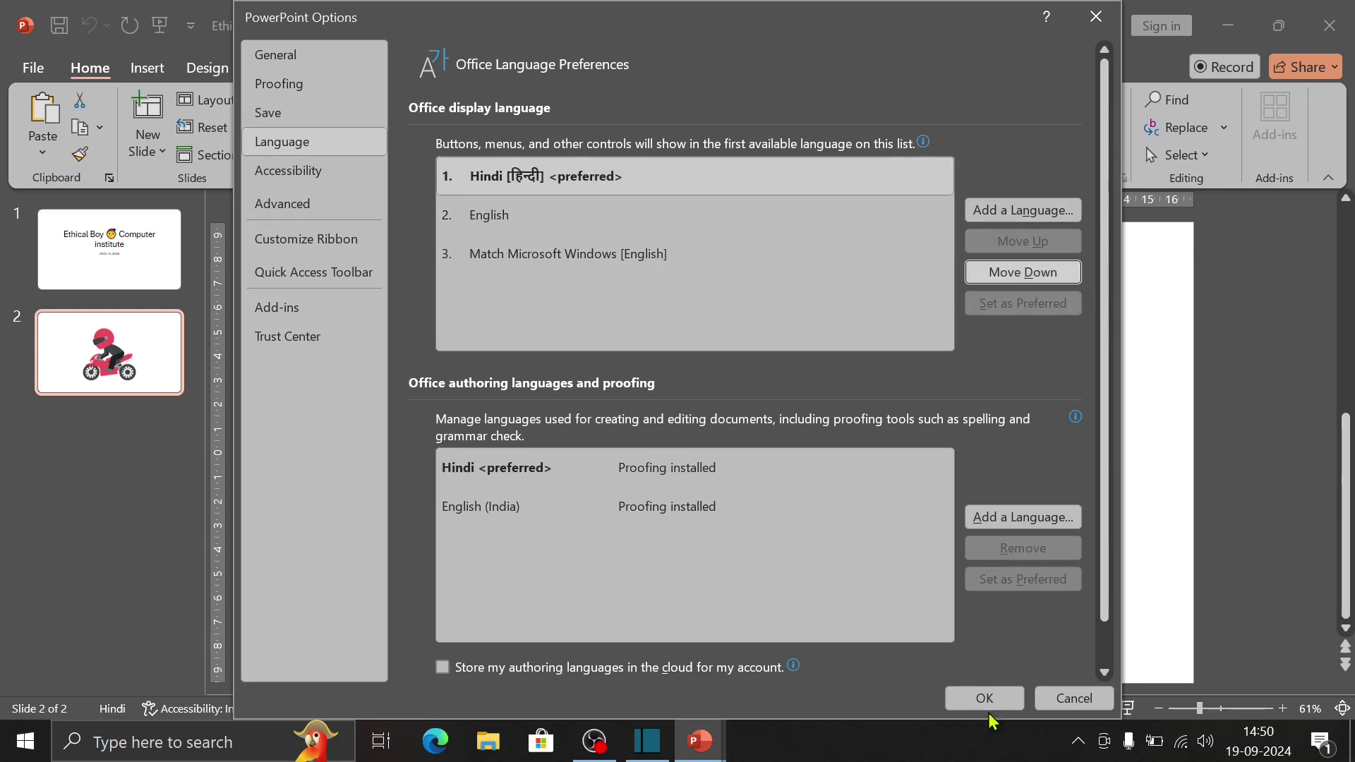
pyautogui.click(986, 699)
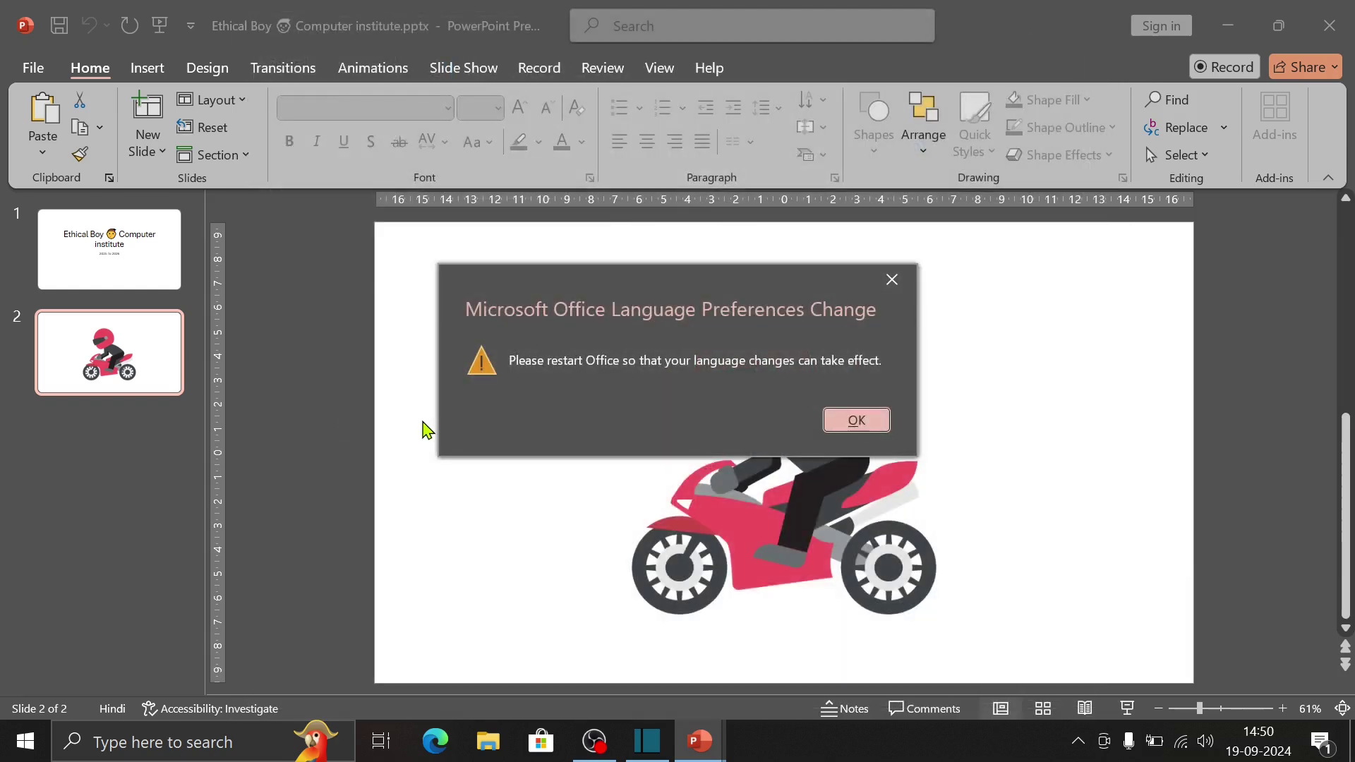
pyautogui.click(856, 419)
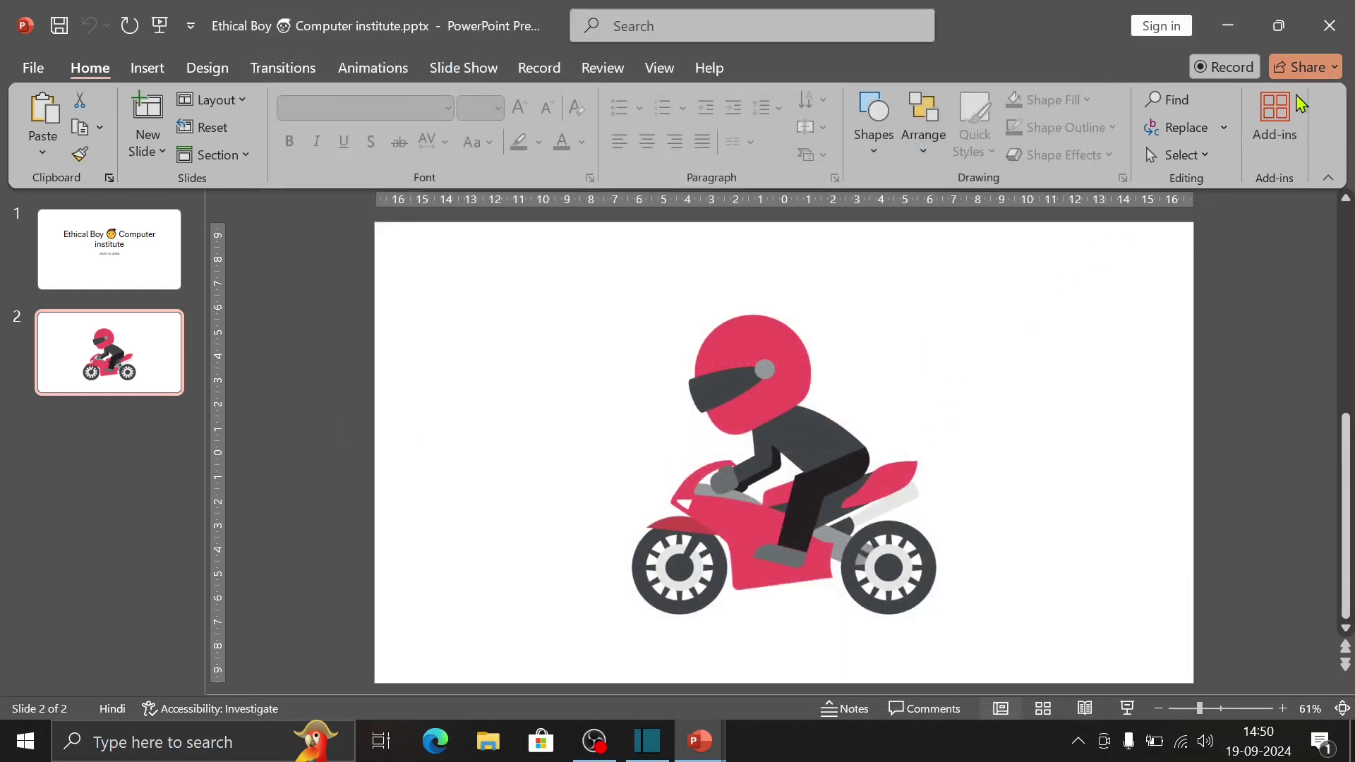
pyautogui.click(1329, 26)
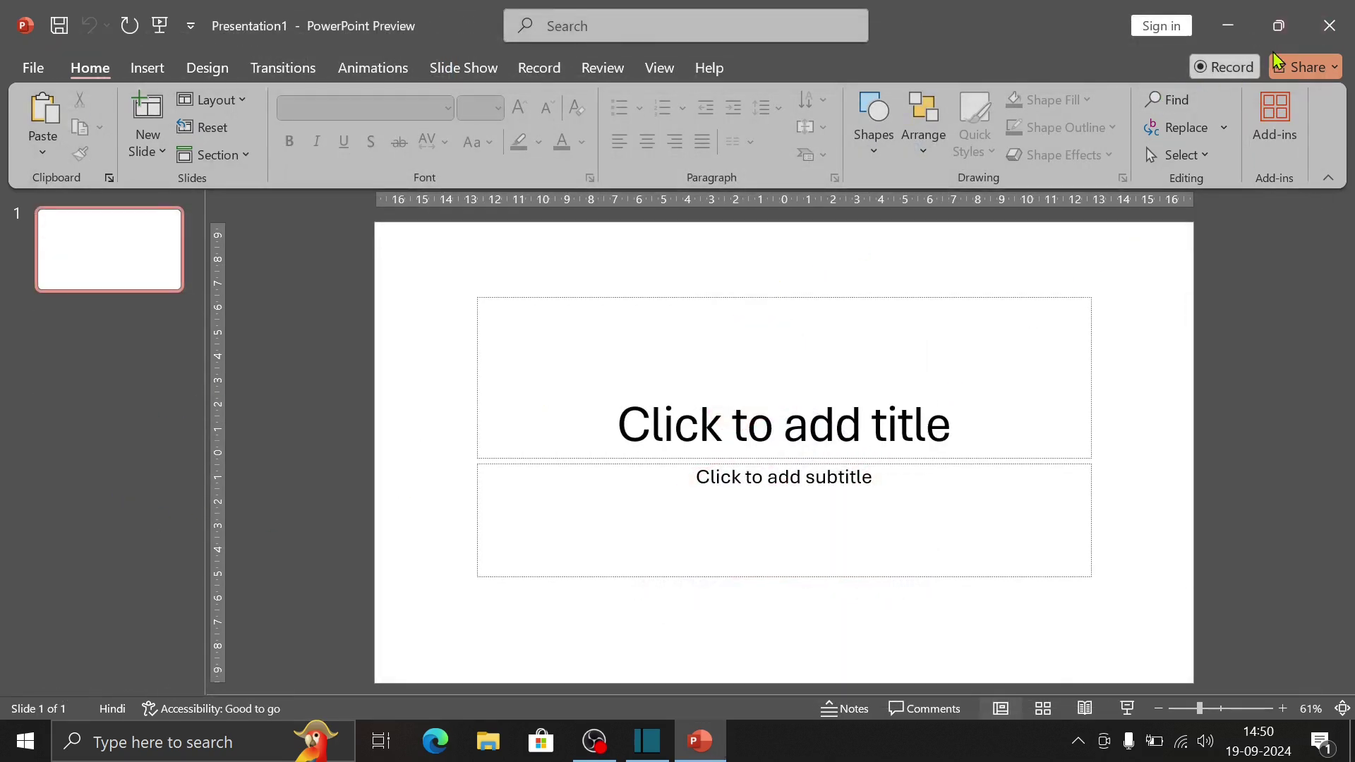
# Close the leftover window, relaunch PowerPoint from Windows Run, and start a blank presentation
pyautogui.click(1329, 25)
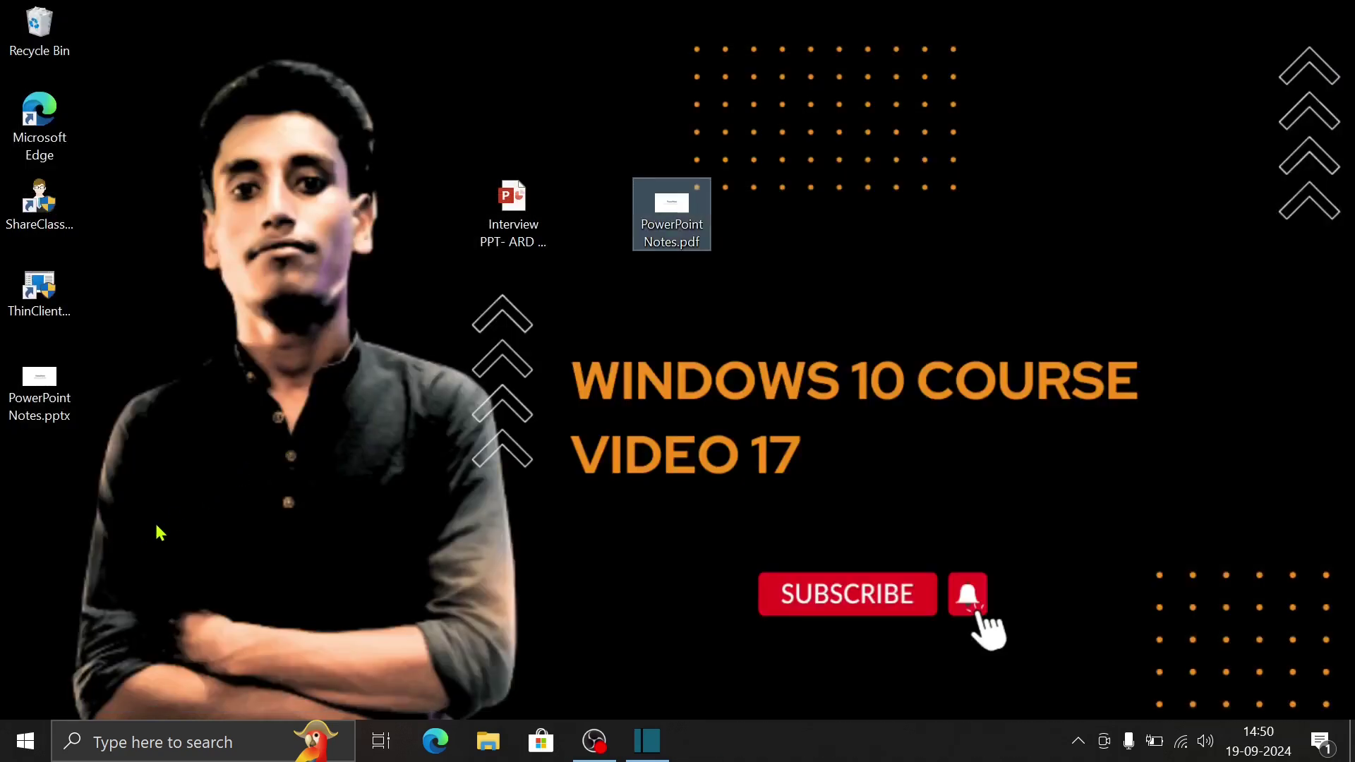
pyautogui.press('super+r')
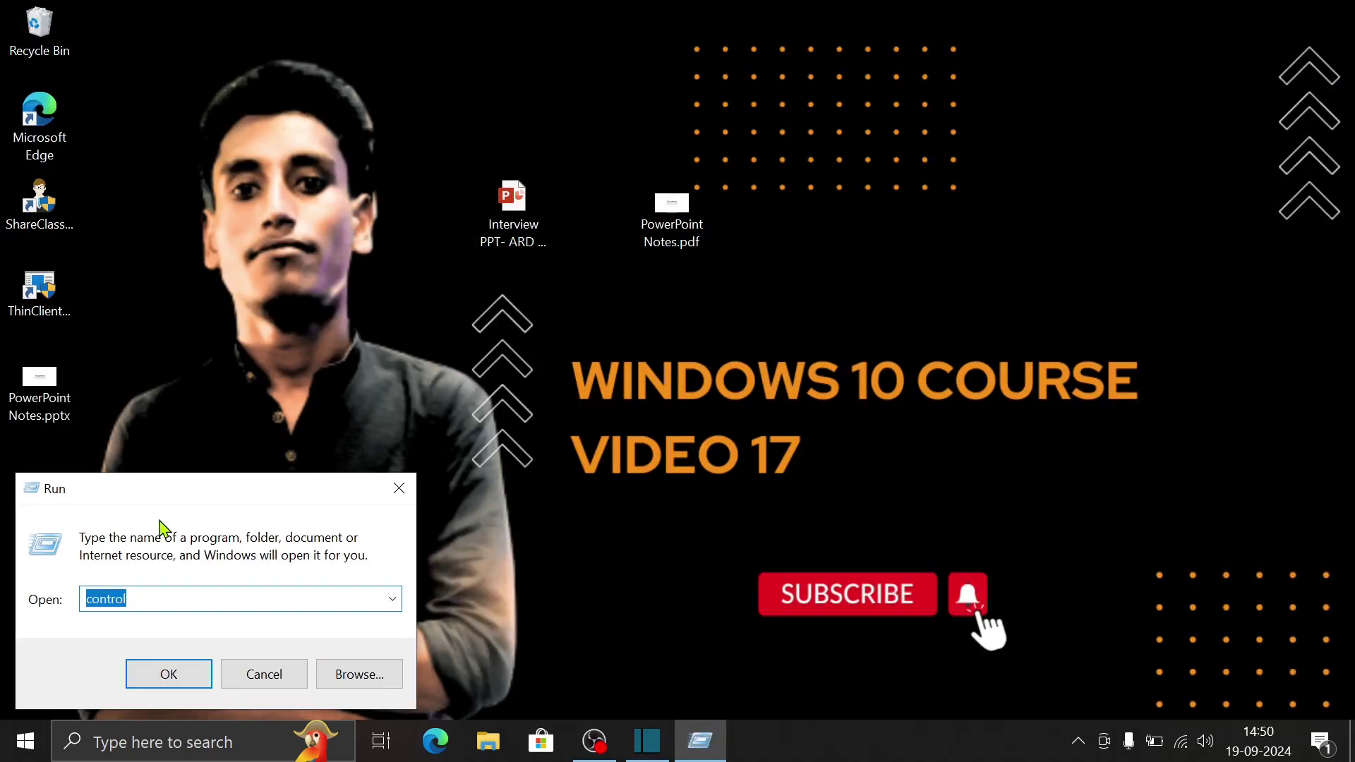
pyautogui.write('power')
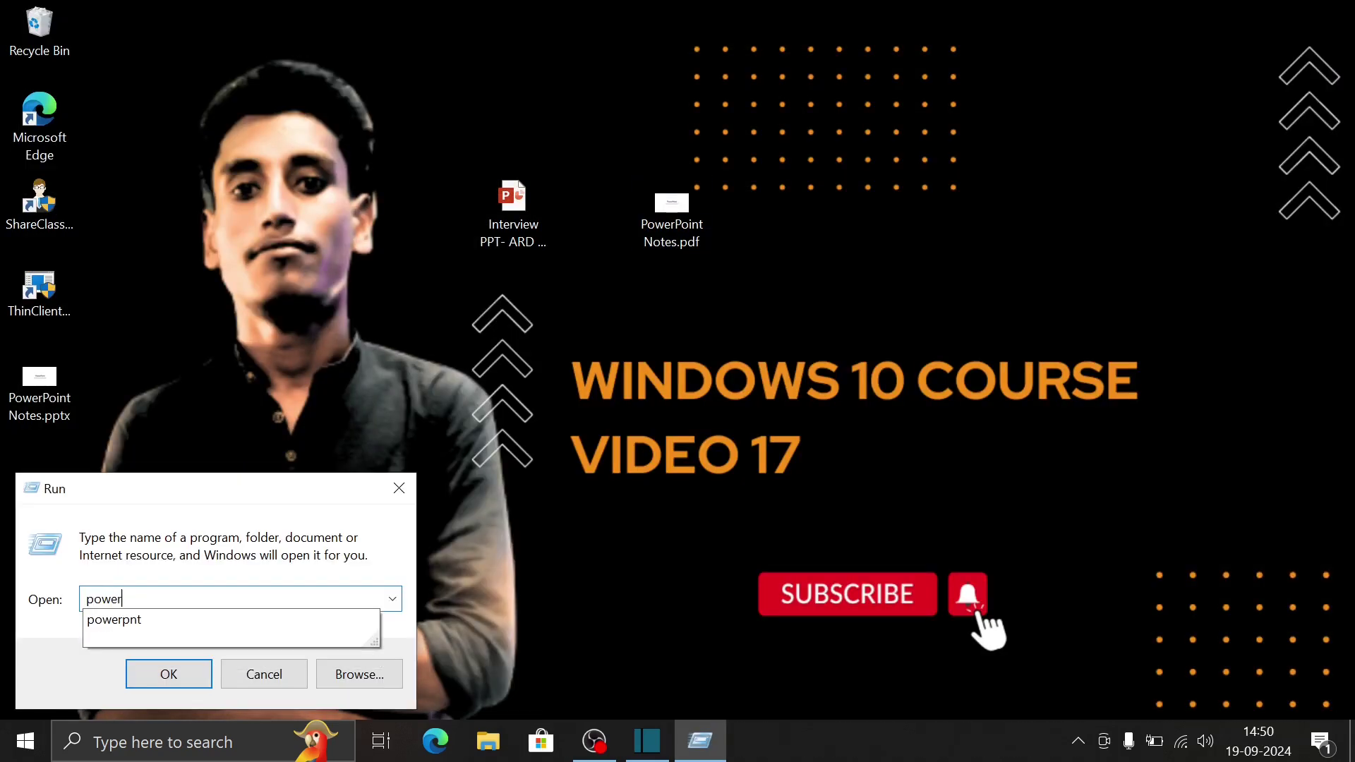
pyautogui.write('pnt')
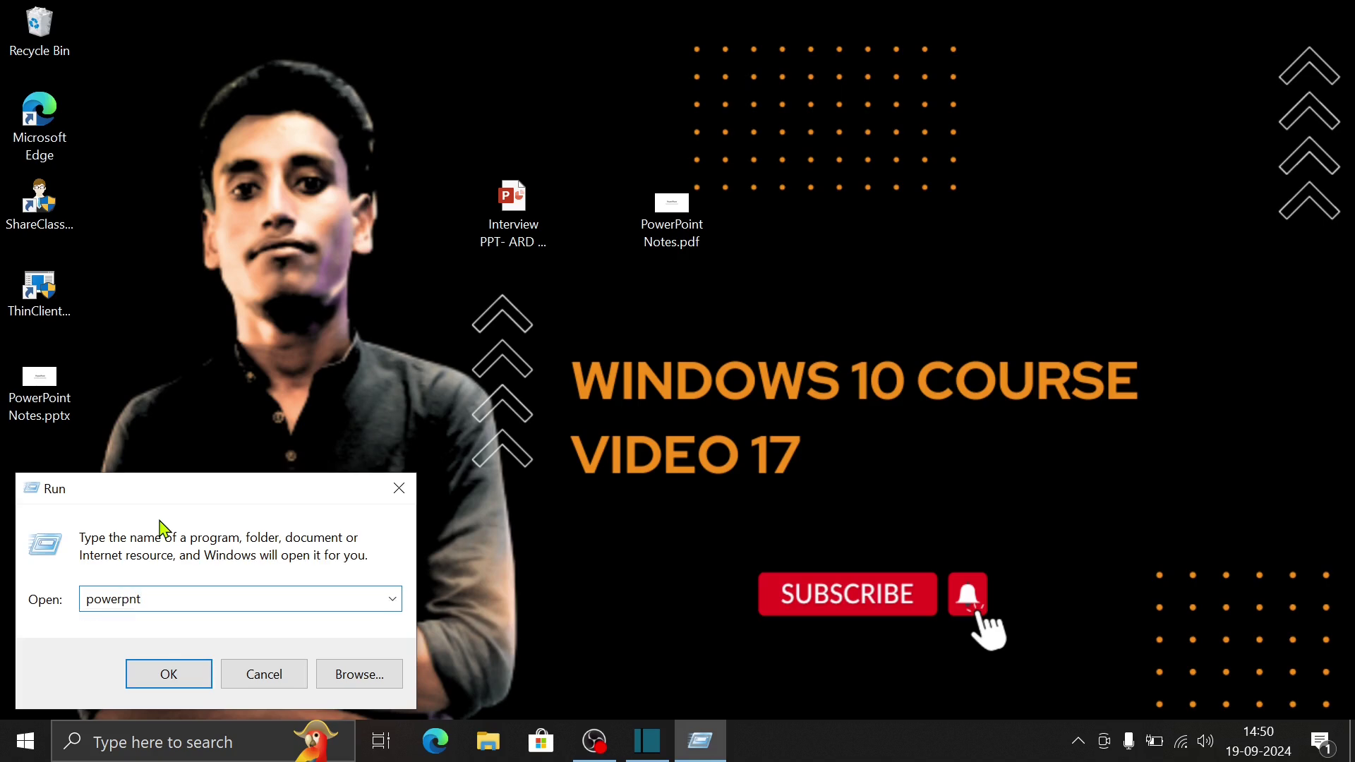
pyautogui.press('Return')
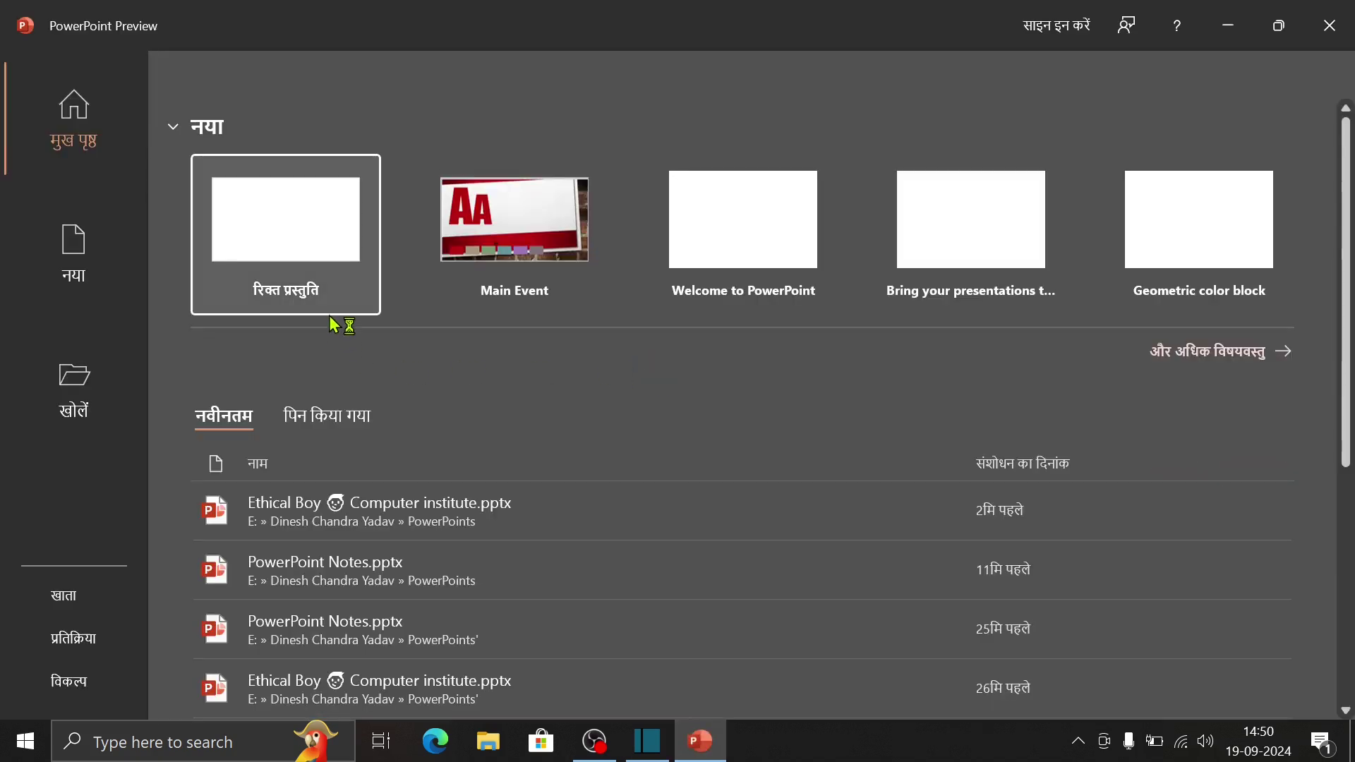
pyautogui.click(341, 282)
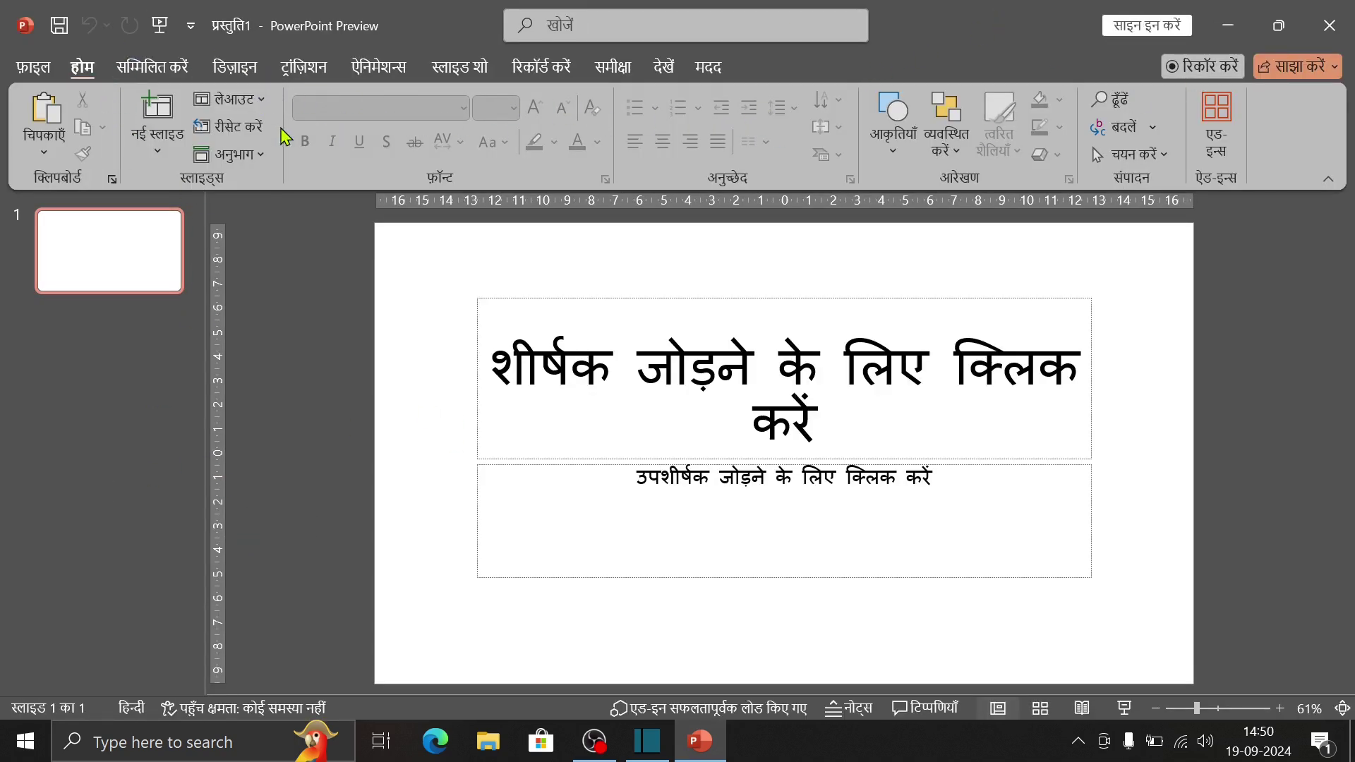
# Move English back to the top of the Office display languages and acknowledge the restart message
pyautogui.click(37, 81)
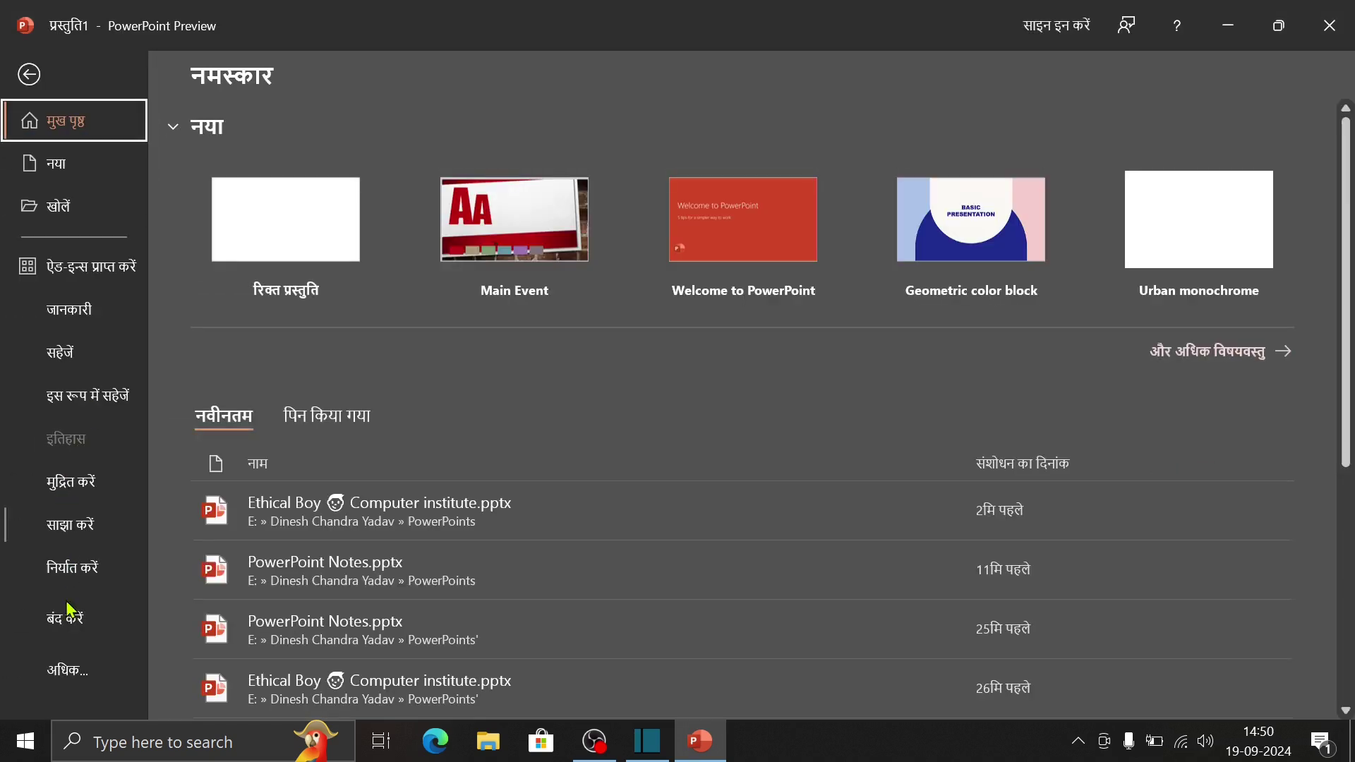
pyautogui.click(88, 678)
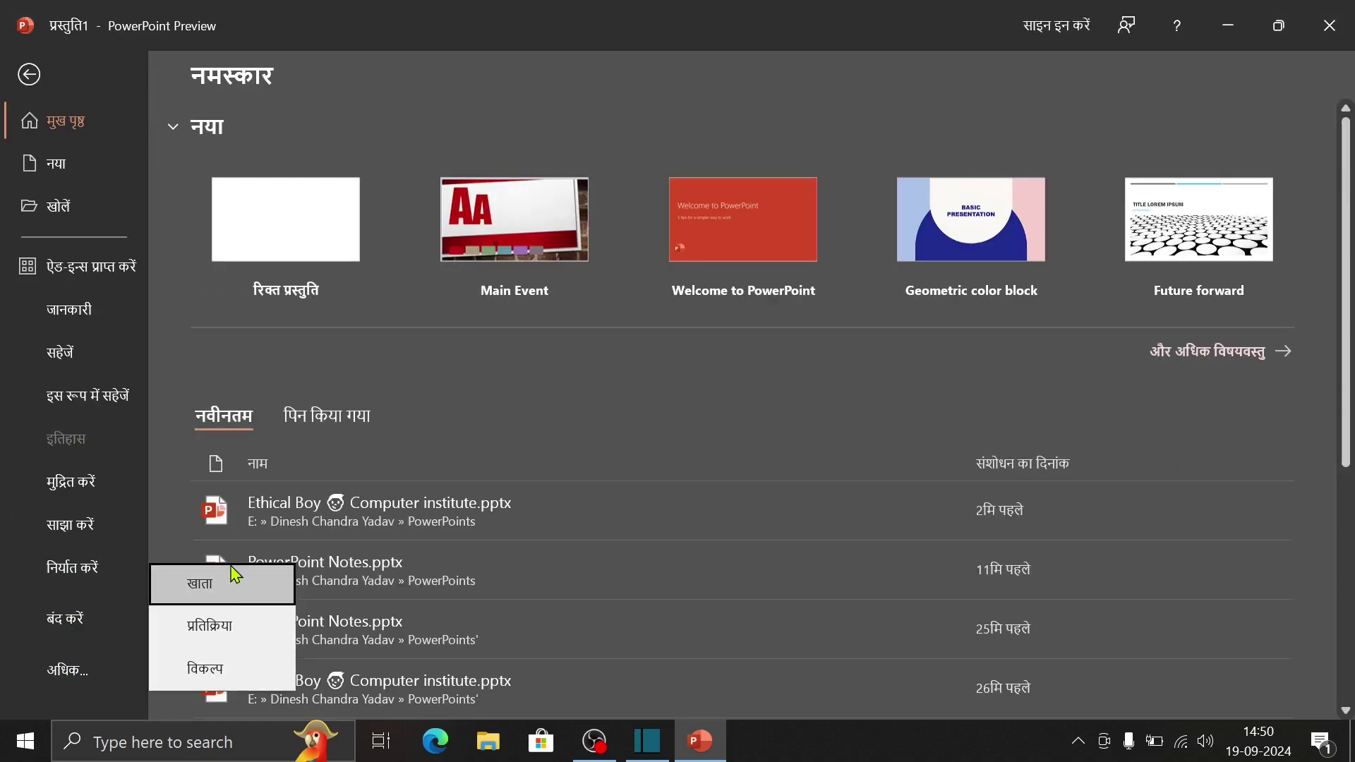
pyautogui.click(233, 664)
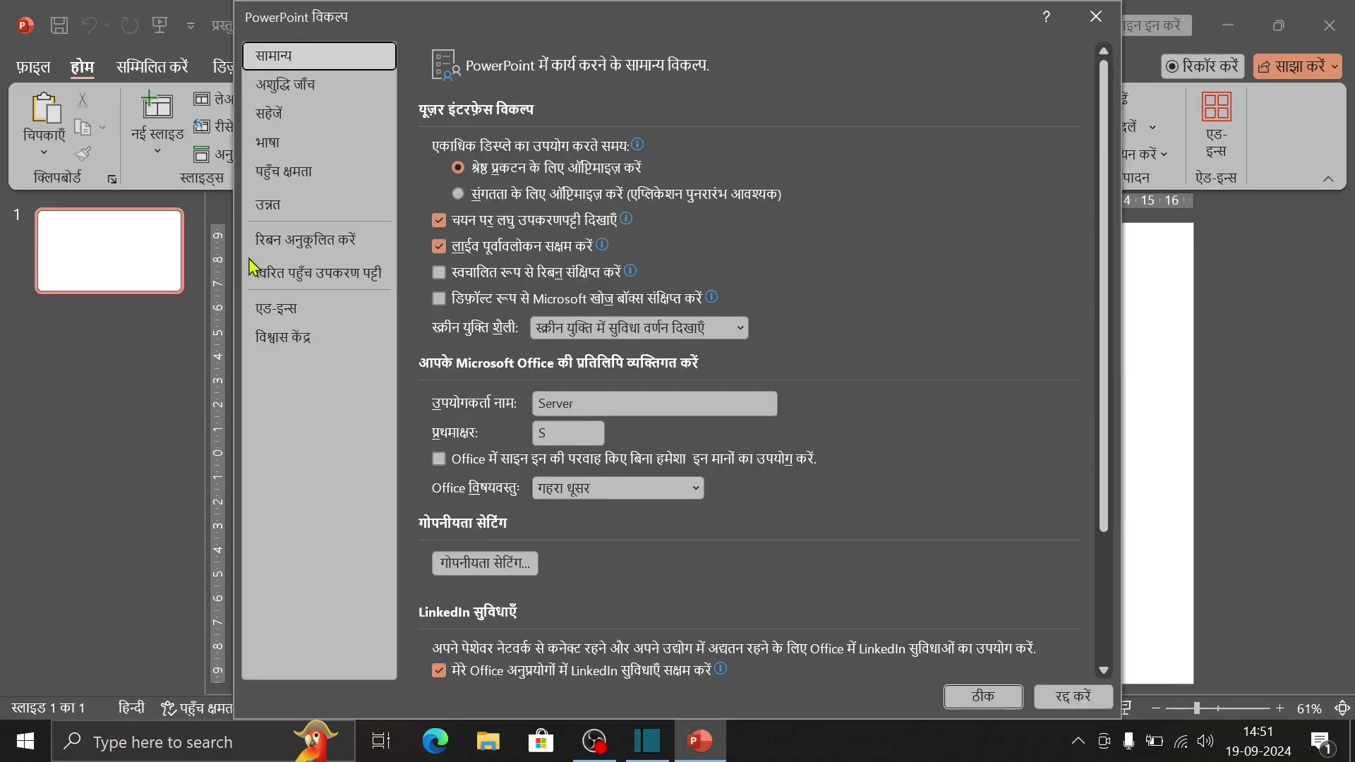
pyautogui.click(291, 143)
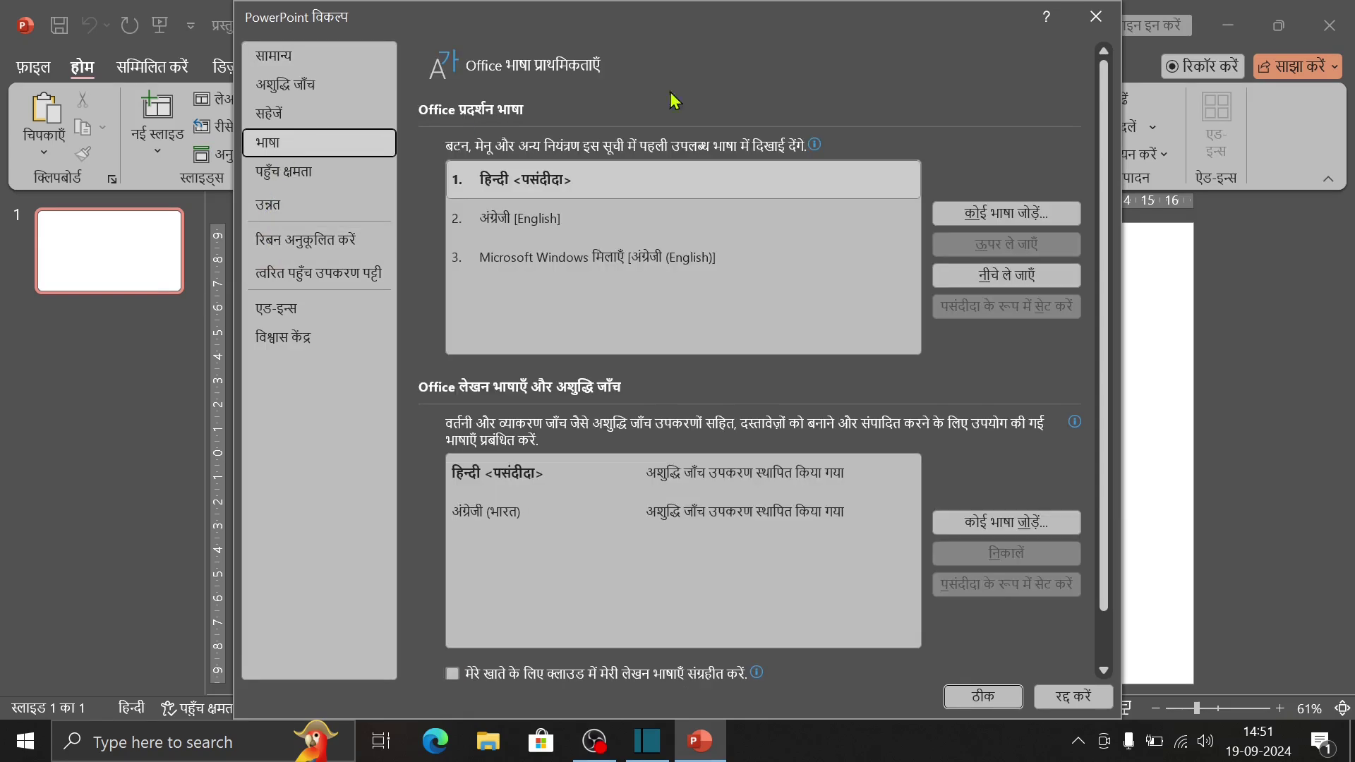
pyautogui.click(506, 220)
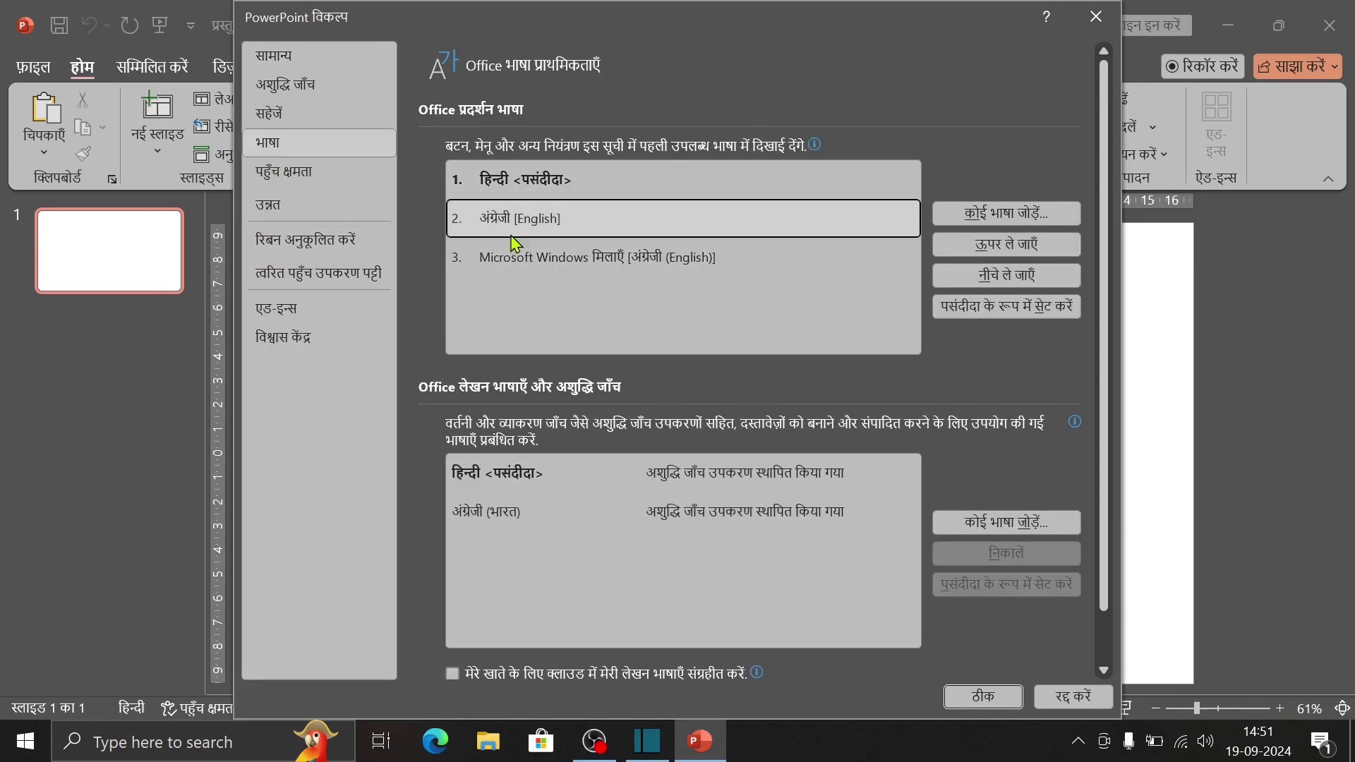
pyautogui.click(1014, 245)
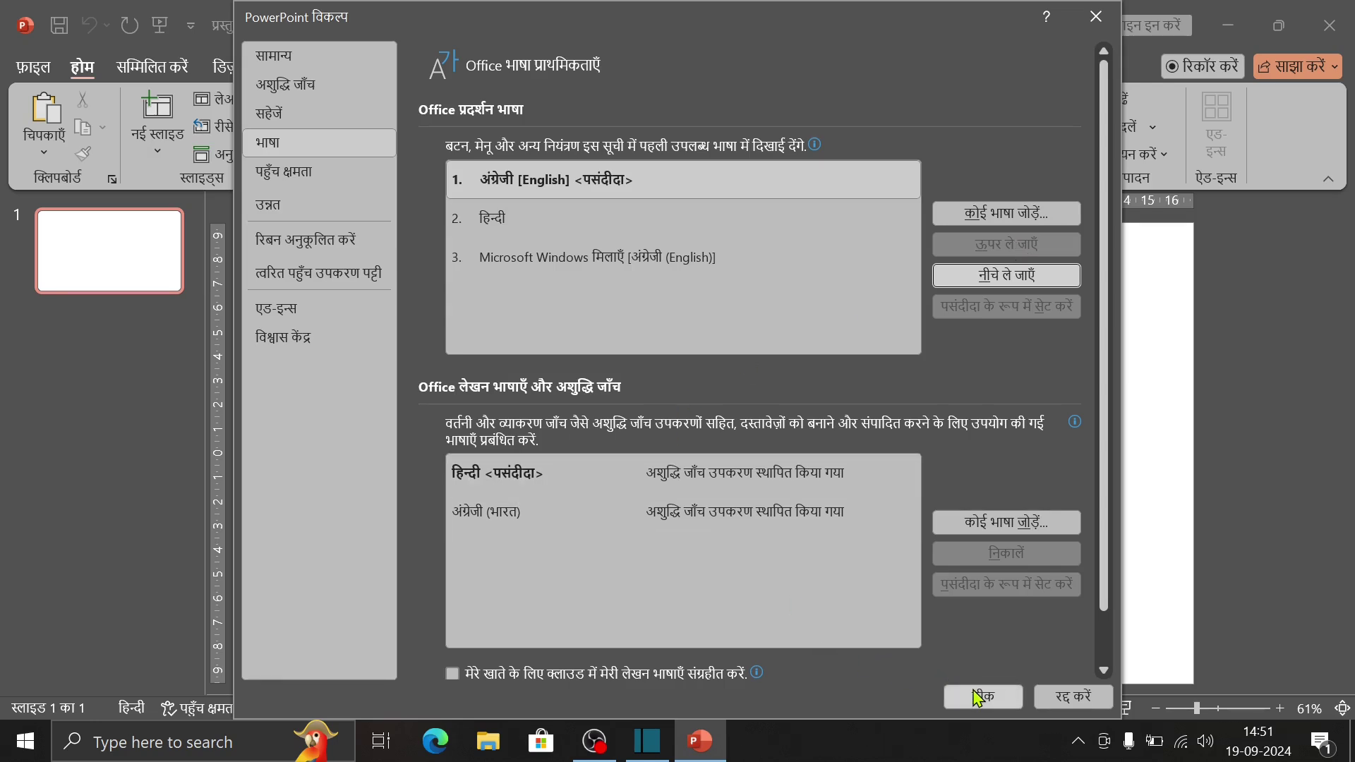
pyautogui.click(508, 258)
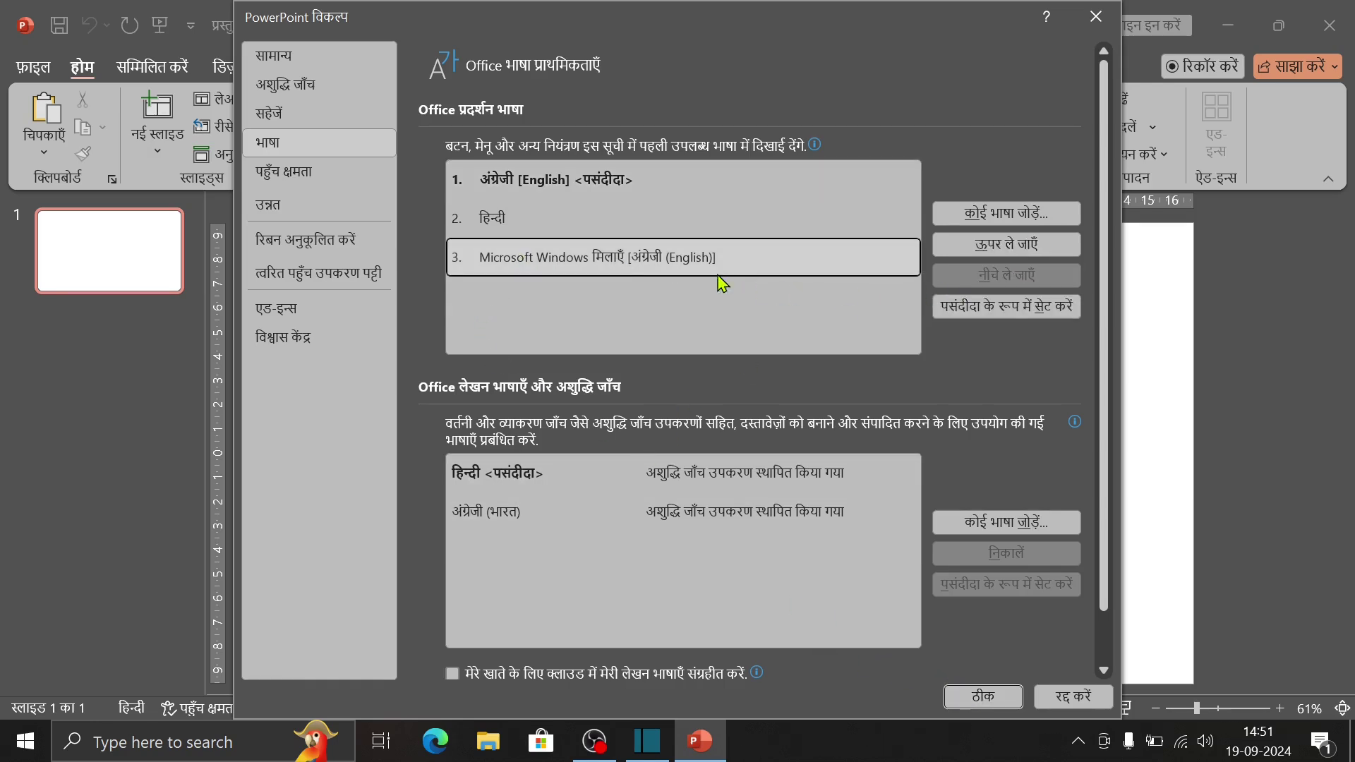
pyautogui.click(570, 189)
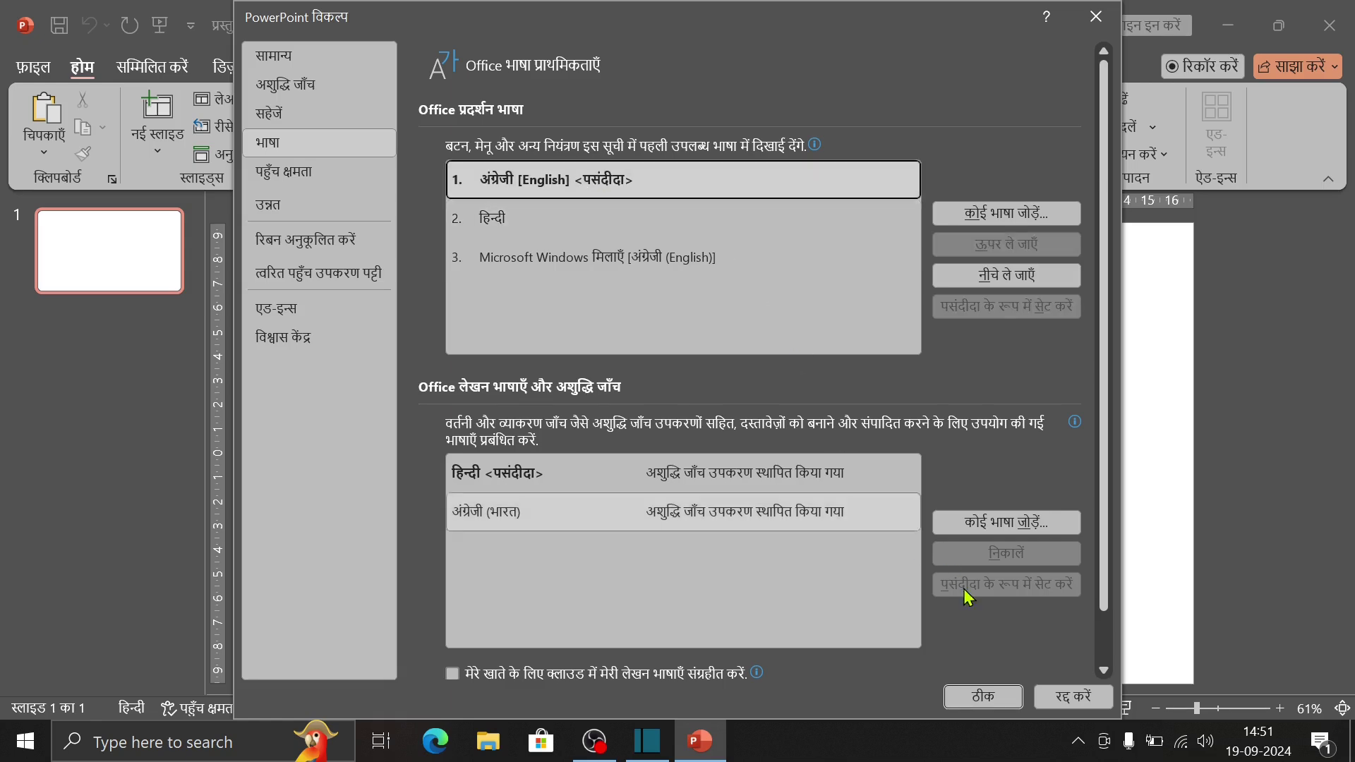
pyautogui.click(982, 697)
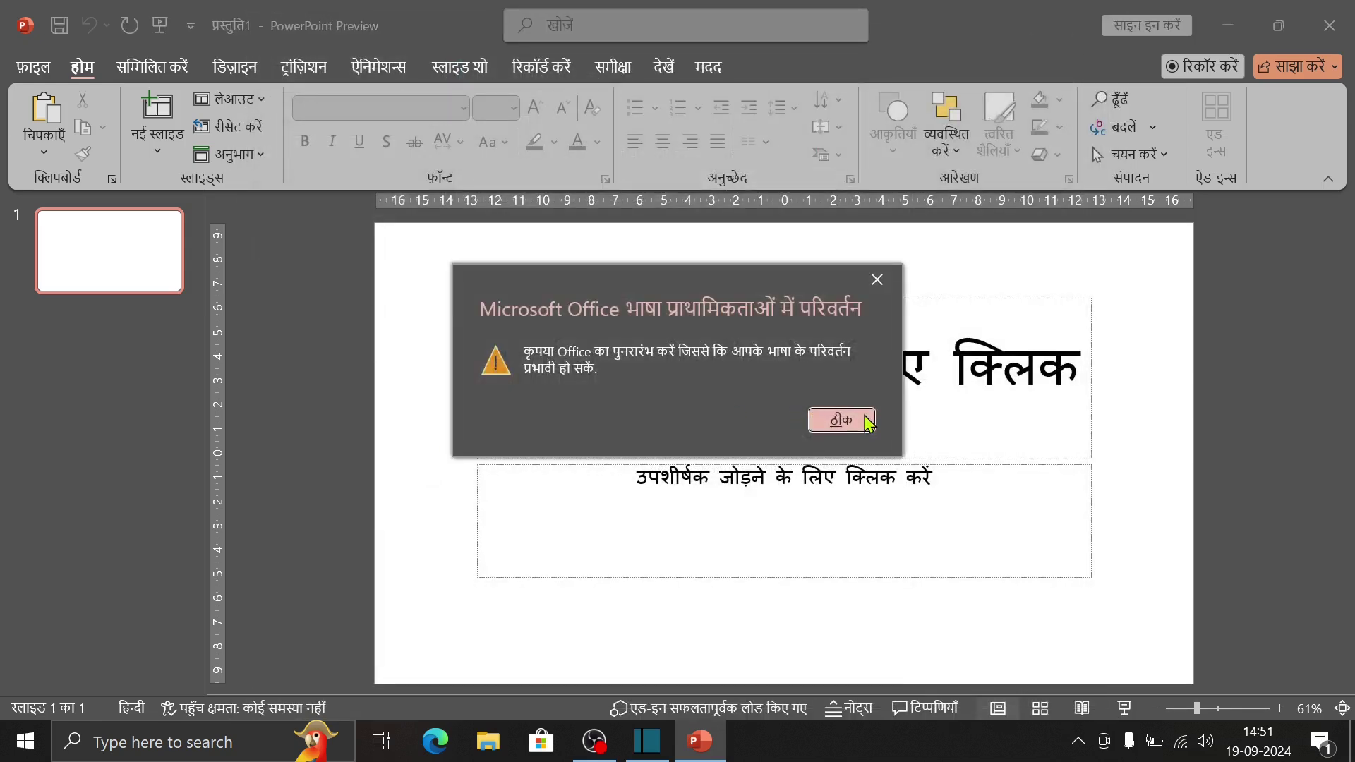
pyautogui.click(867, 421)
# Close PowerPoint, relaunch it with powerpnt, and review Options to confirm the English interface
pyautogui.click(1350, 25)
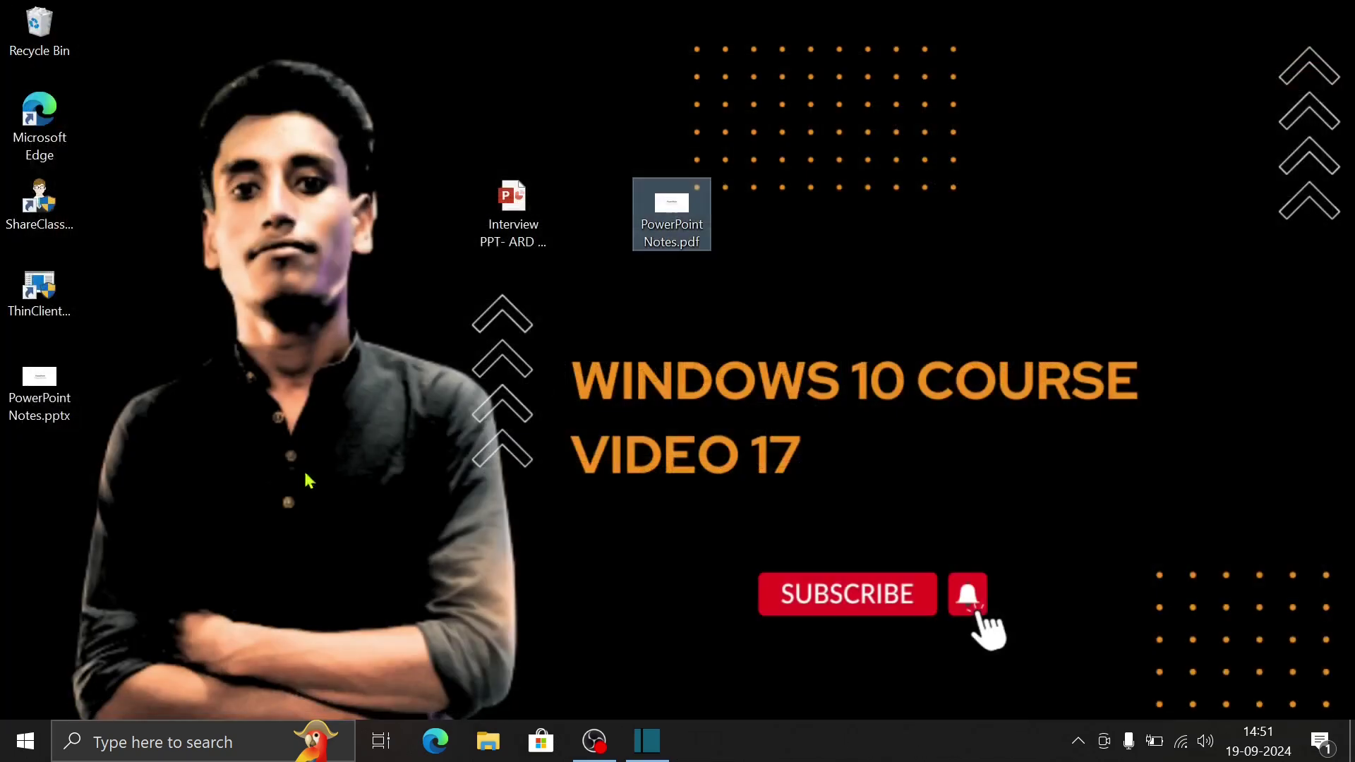
pyautogui.press('super+r')
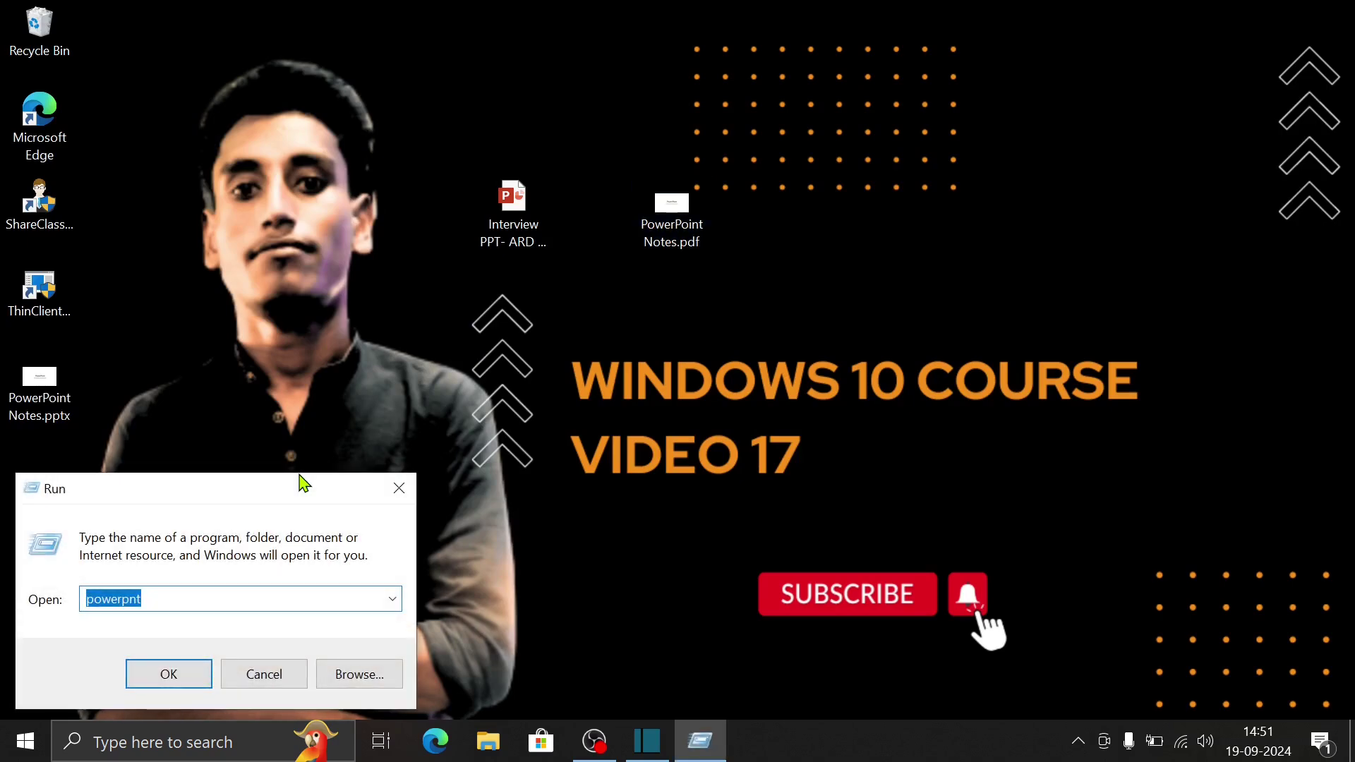
pyautogui.press('Return')
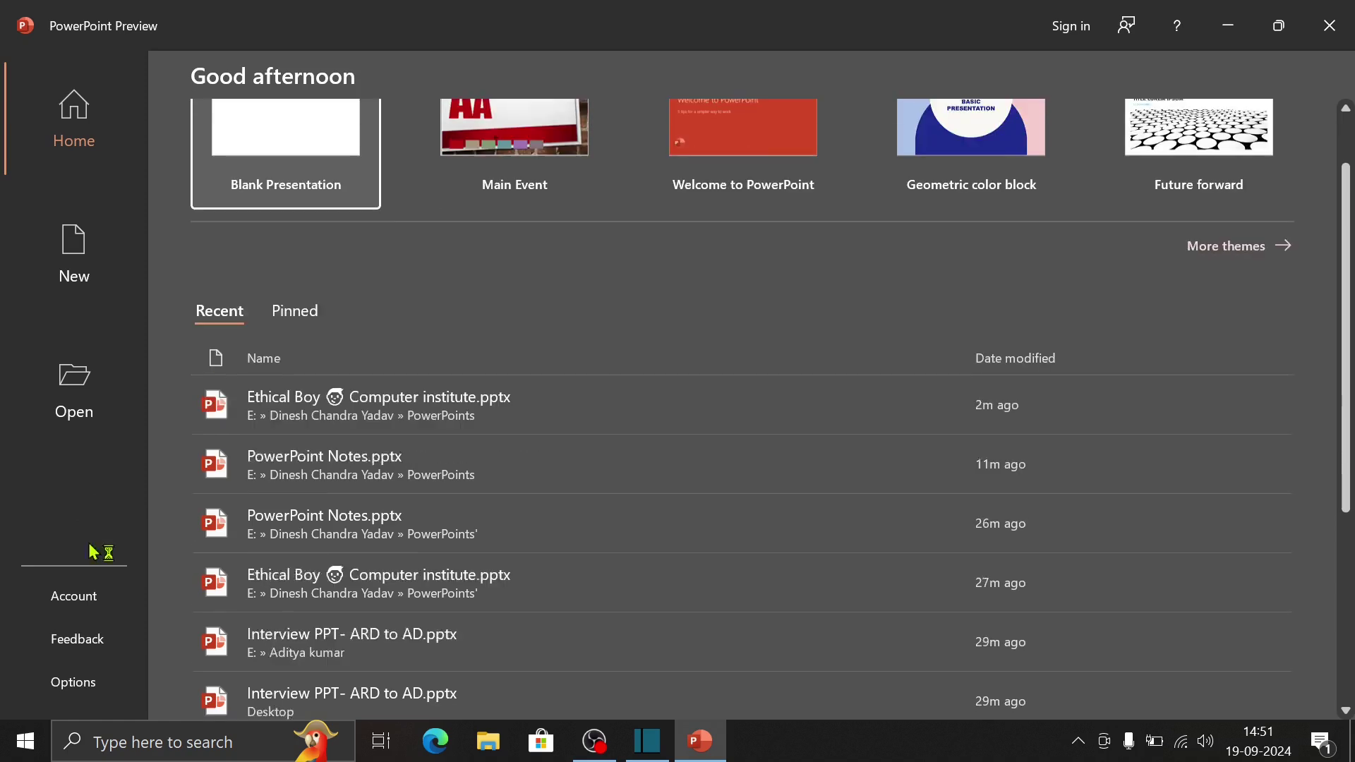
pyautogui.click(71, 681)
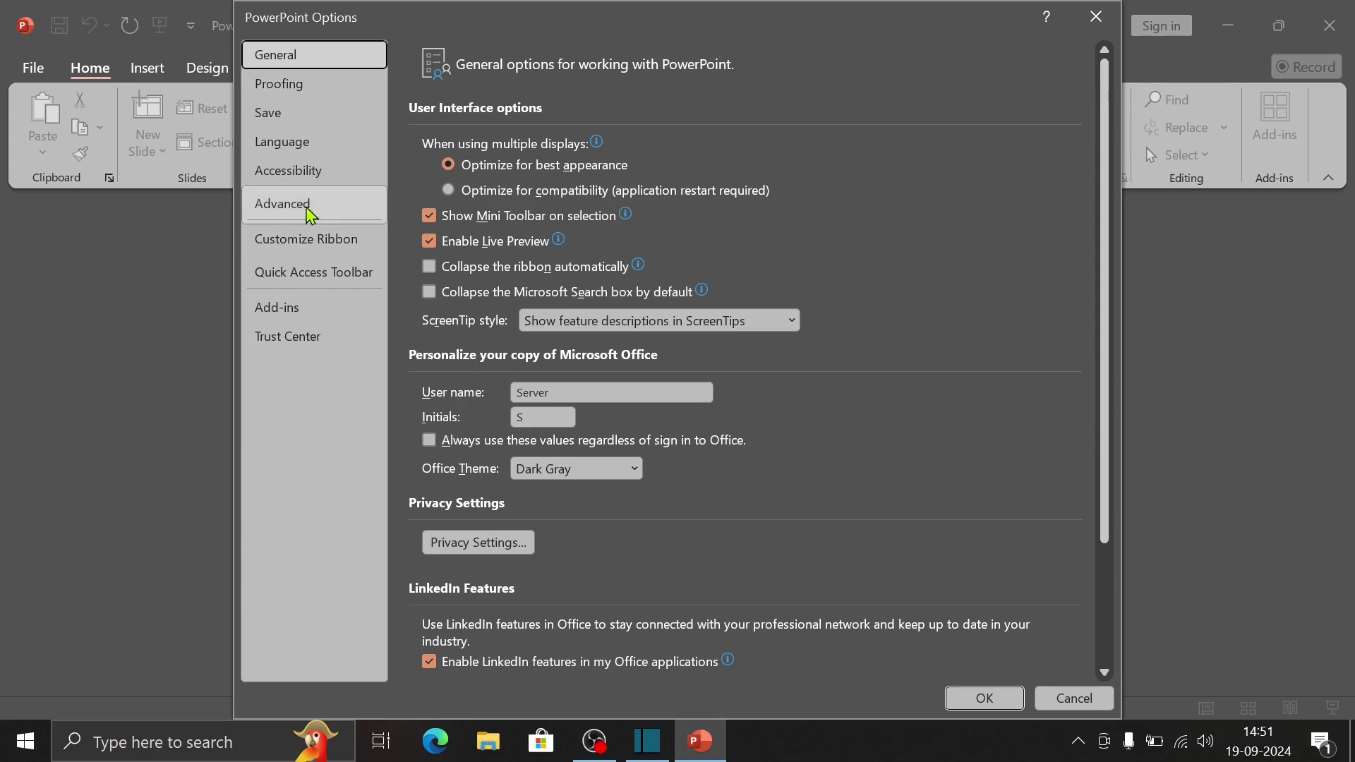
pyautogui.click(1094, 17)
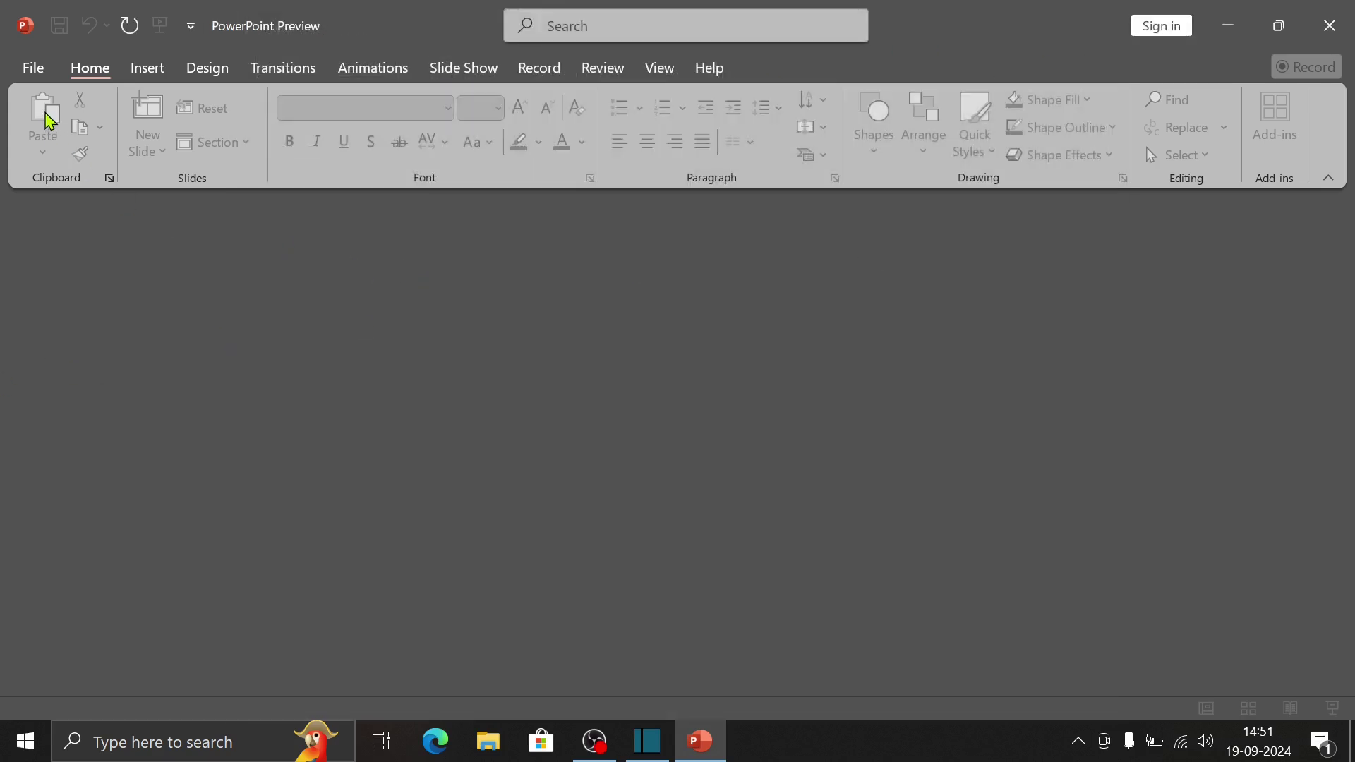